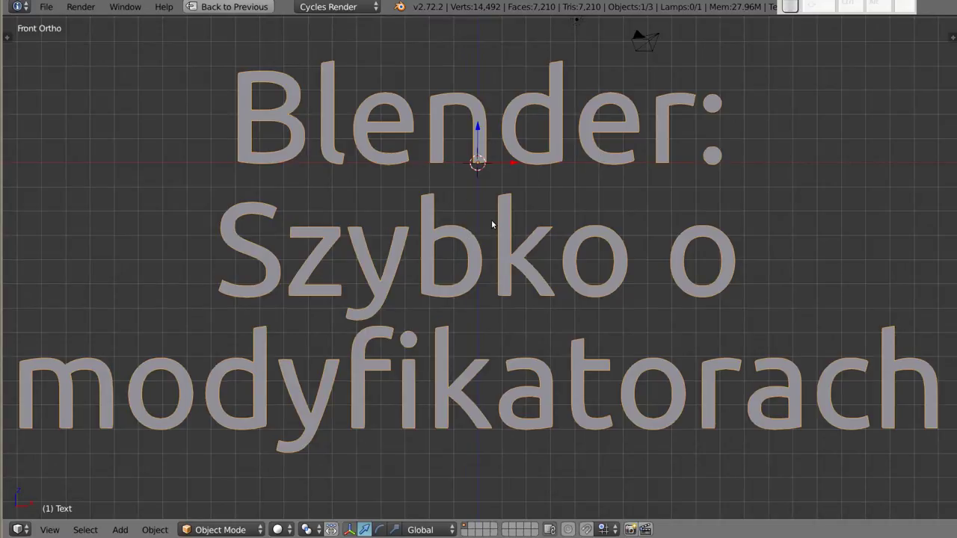
Step: Delete the title text object and return from the maximized viewport to the full layout
{"action": "key", "text": "x"}
{"action": "left_click", "coordinate": [482, 220]}
{"action": "middle_click_drag", "start_coordinate": [461, 292], "coordinate": [502, 281], "text": "shift"}
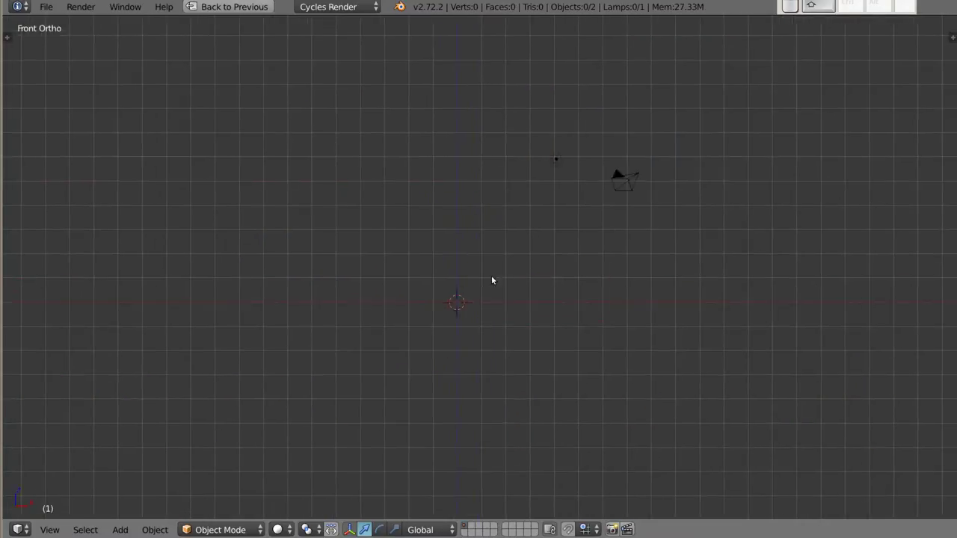
{"action": "key", "text": "ctrl+Up"}
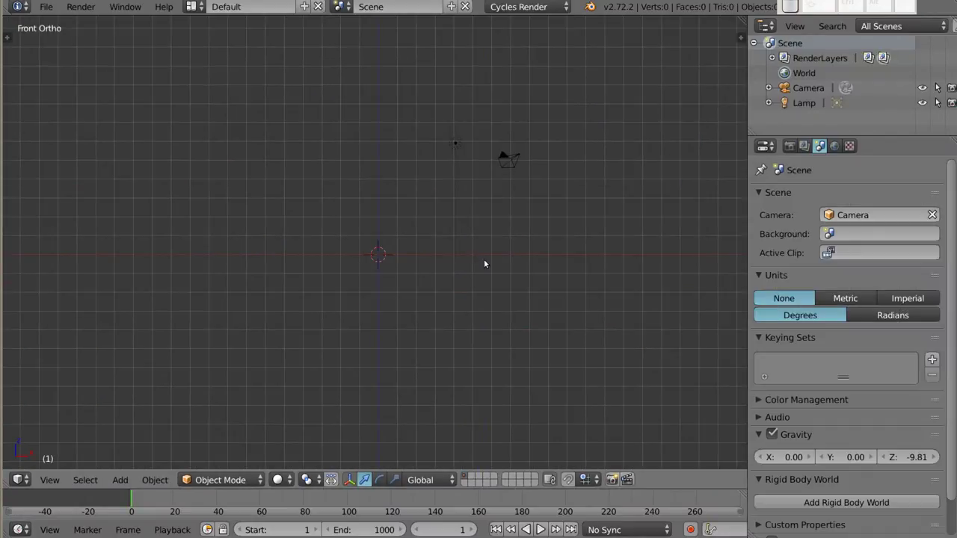
Step: Add a cube mesh, orbit and zoom onto it, and show its Modifiers properties
{"action": "key", "text": "shift+a"}
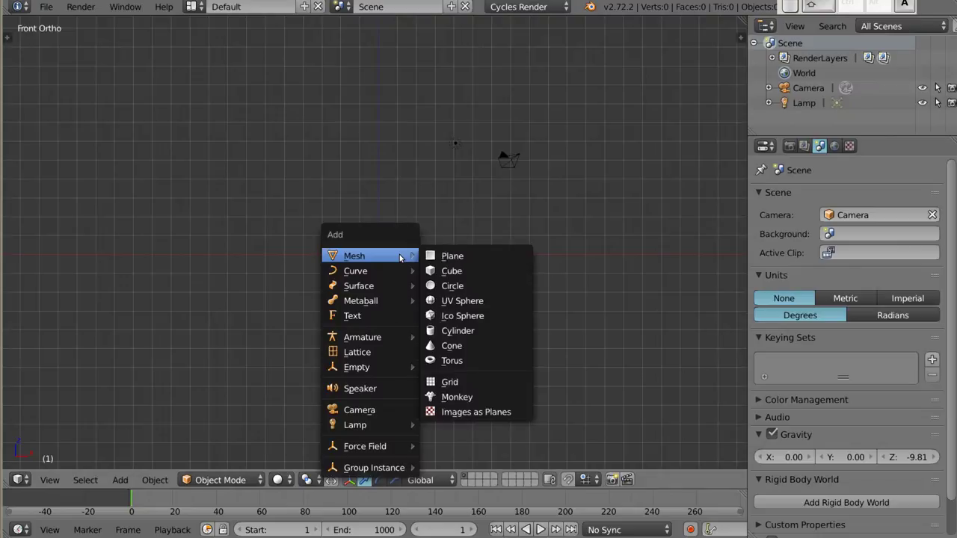
{"action": "left_click", "coordinate": [447, 273]}
{"action": "middle_click_drag", "start_coordinate": [394, 273], "coordinate": [364, 301]}
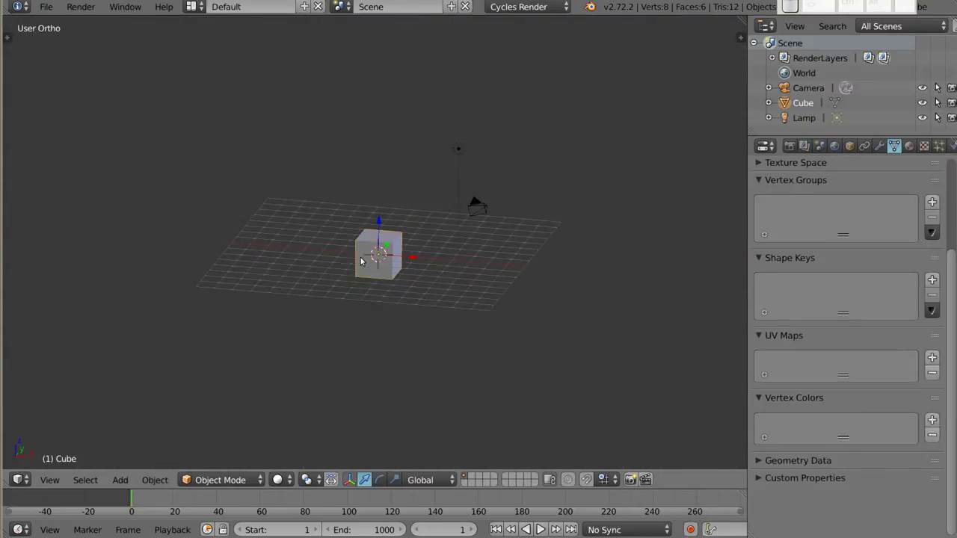
{"action": "scroll", "coordinate": [438, 220], "scroll_direction": "up", "scroll_amount": 5}
{"action": "middle_click_drag", "start_coordinate": [438, 220], "coordinate": [402, 282]}
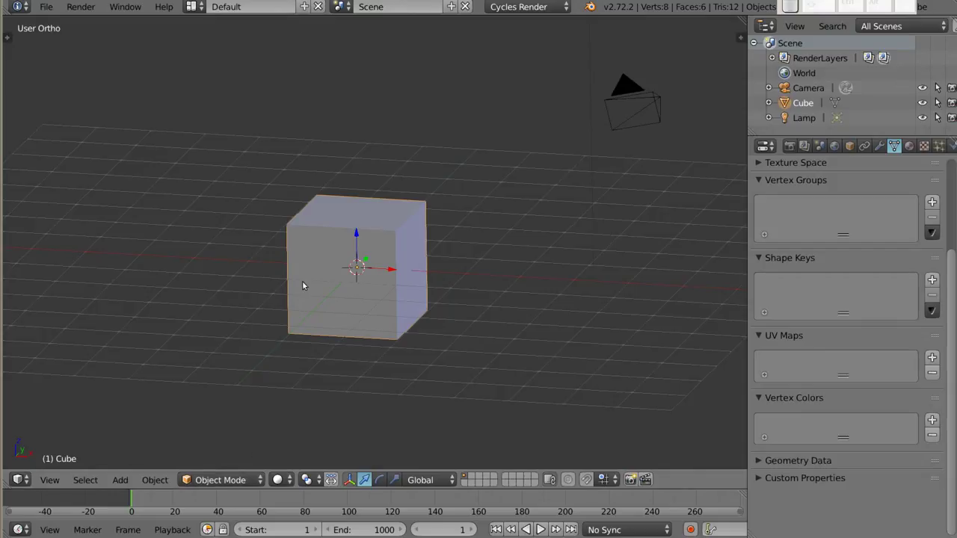
{"action": "left_click", "coordinate": [879, 146]}
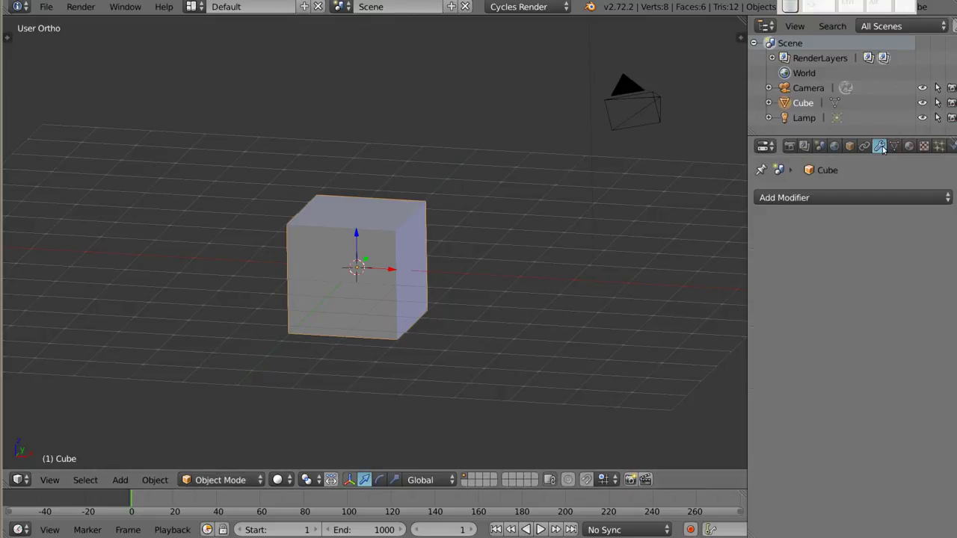
Step: Add an Array modifier to the cube with Count 5 and relative X offset 1.9
{"action": "left_click", "coordinate": [864, 197]}
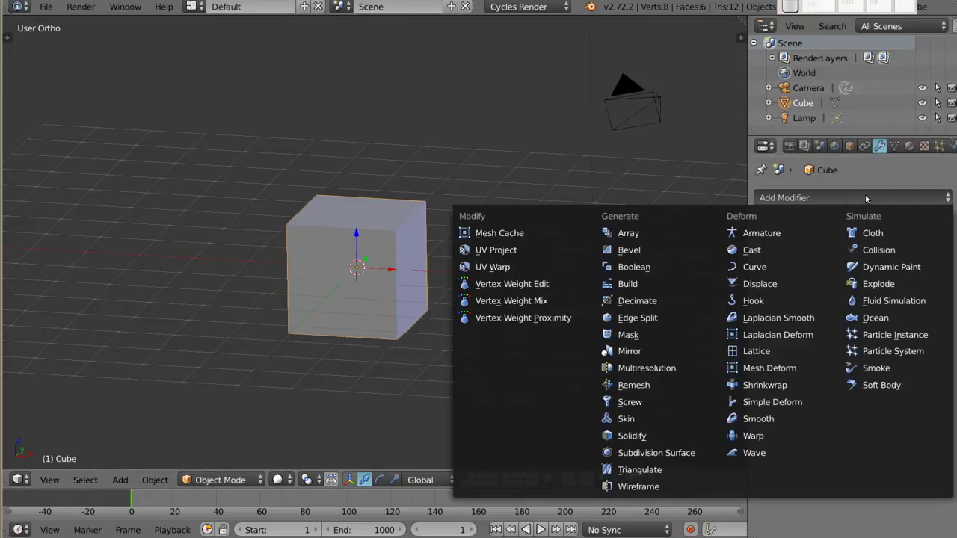
{"action": "left_click", "coordinate": [639, 233]}
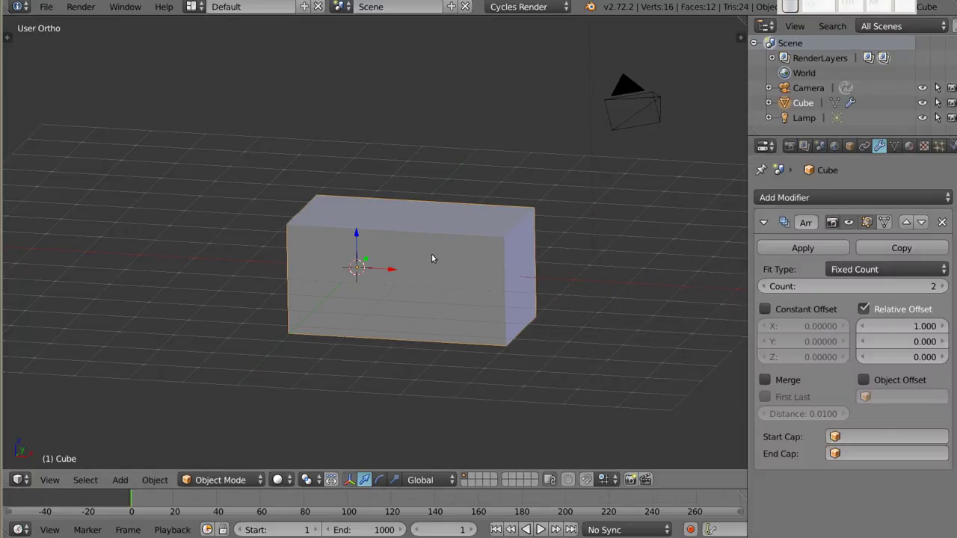
{"action": "left_click_drag", "start_coordinate": [918, 330], "coordinate": [925, 330]}
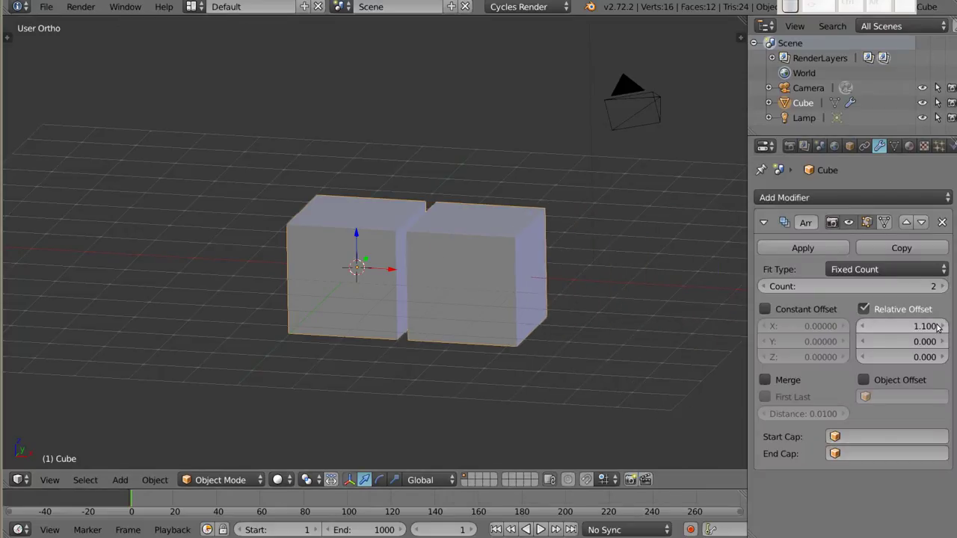
{"action": "mouse_move", "coordinate": [398, 288]}
{"action": "middle_mouse_down", "text": "shift"}
{"action": "mouse_move", "coordinate": [220, 252]}
{"action": "mouse_move", "coordinate": [248, 257]}
{"action": "middle_mouse_up", "text": "shift"}
{"action": "scroll", "coordinate": [221, 251], "scroll_direction": "down", "scroll_amount": 5}
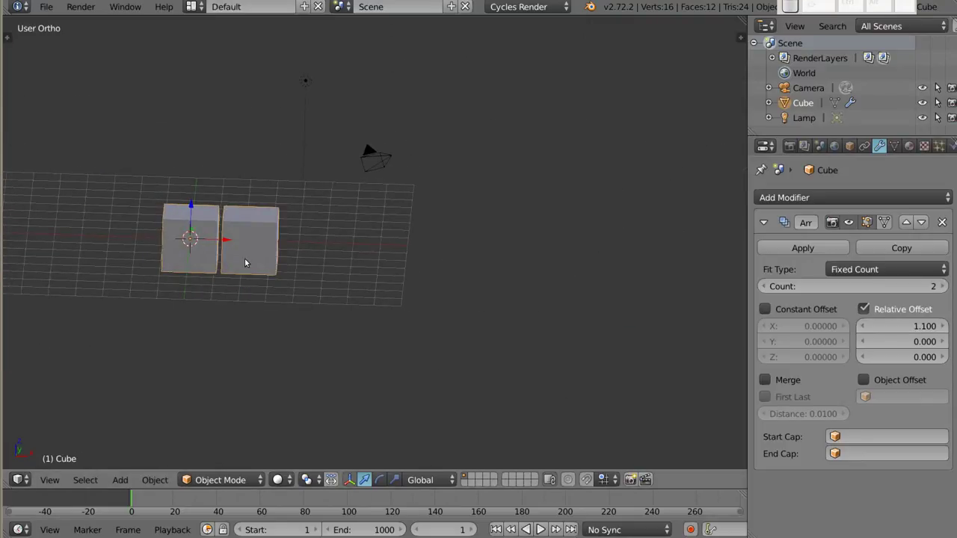
{"action": "left_click", "coordinate": [943, 286]}
{"action": "left_click", "coordinate": [943, 286]}
{"action": "left_click", "coordinate": [943, 286]}
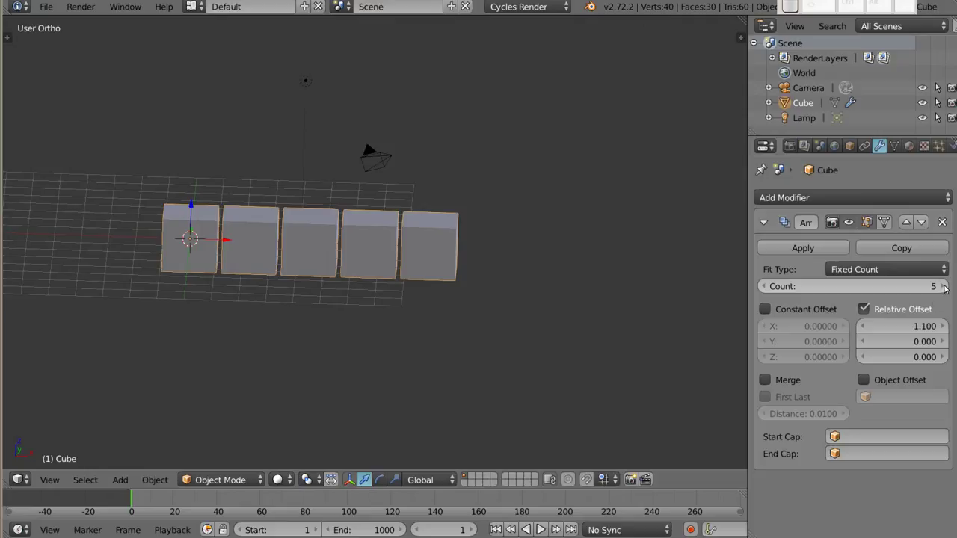
{"action": "mouse_move", "coordinate": [908, 326]}
{"action": "left_mouse_down"}
{"action": "mouse_move", "coordinate": [952, 327]}
{"action": "mouse_move", "coordinate": [943, 326]}
{"action": "left_mouse_up"}
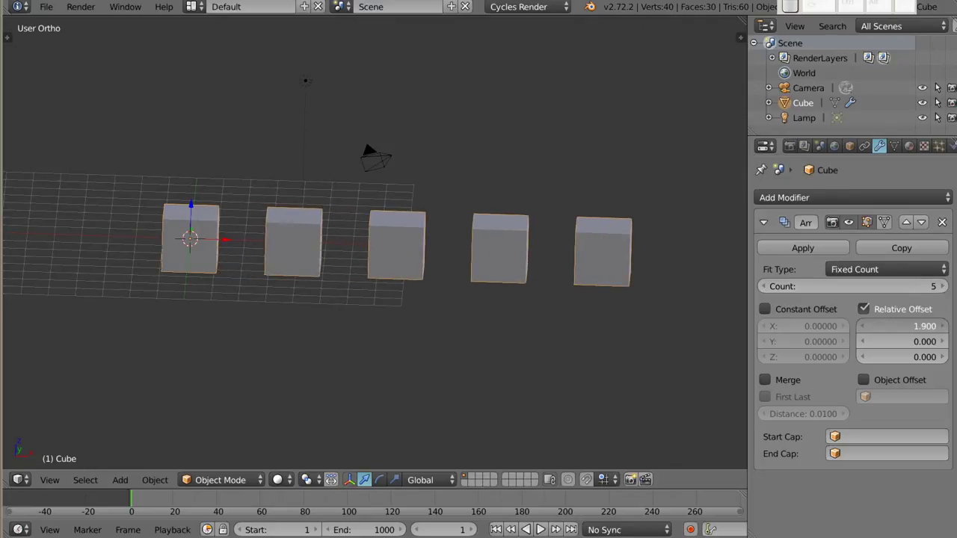
{"action": "key", "text": "shift+a"}
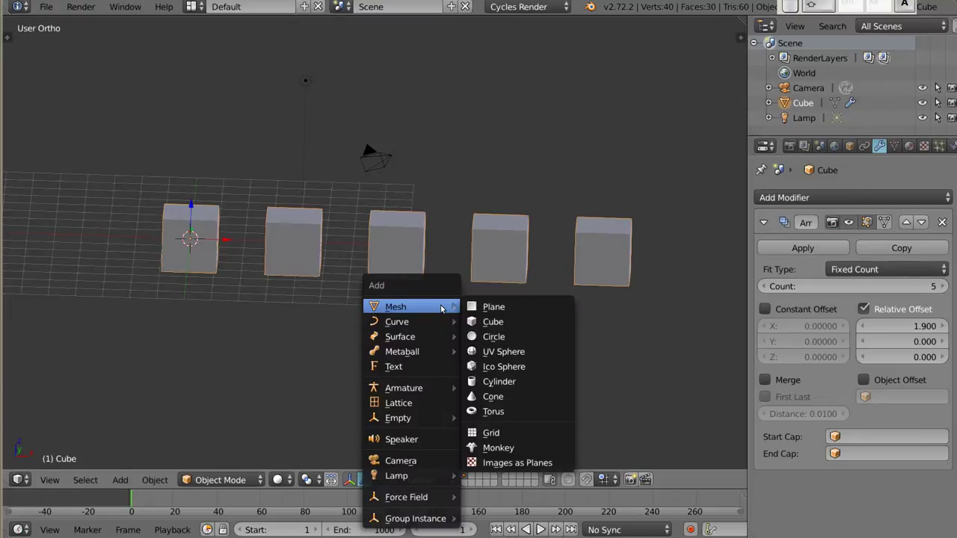
Step: Add a cone and switch the cube's Array from Relative Offset to Object Offset using Cone
{"action": "left_click", "coordinate": [502, 397]}
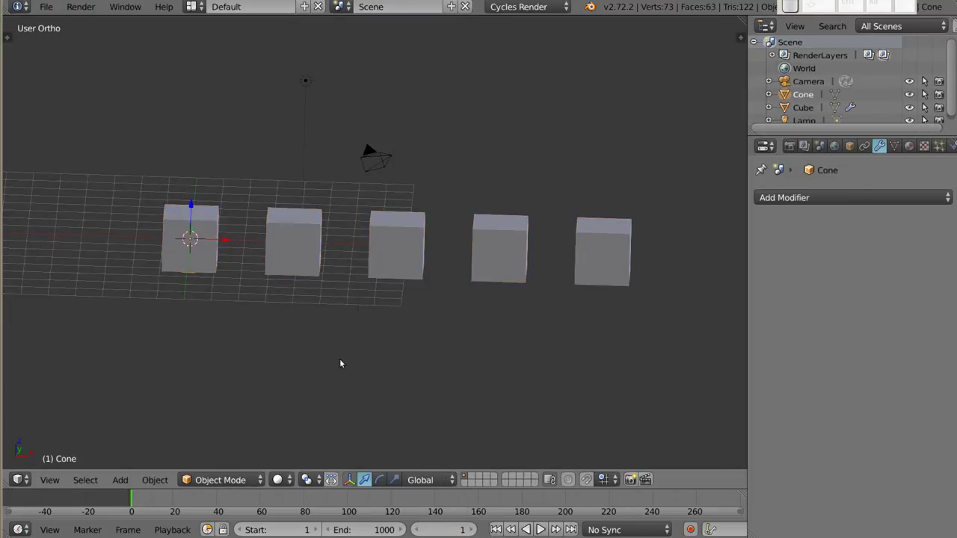
{"action": "key", "text": "z"}
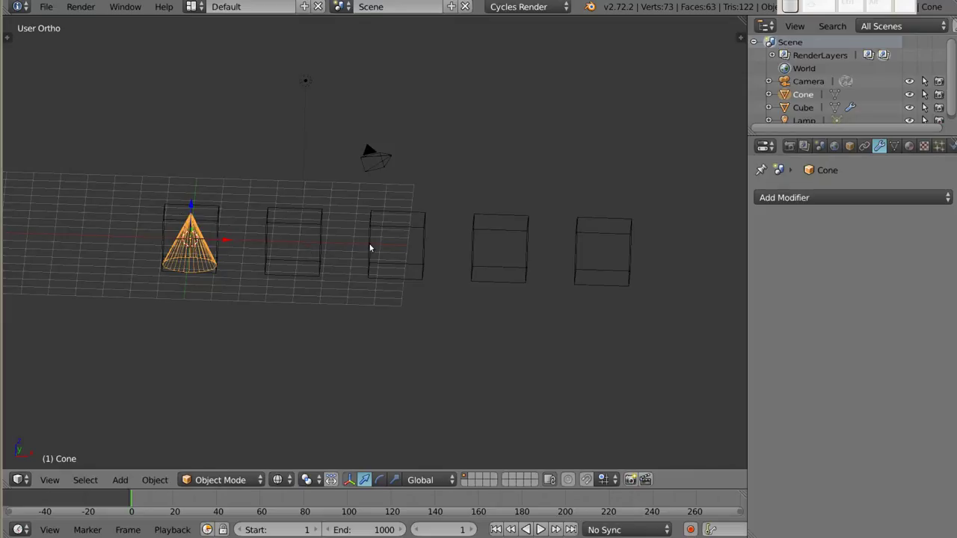
{"action": "right_click", "coordinate": [213, 220]}
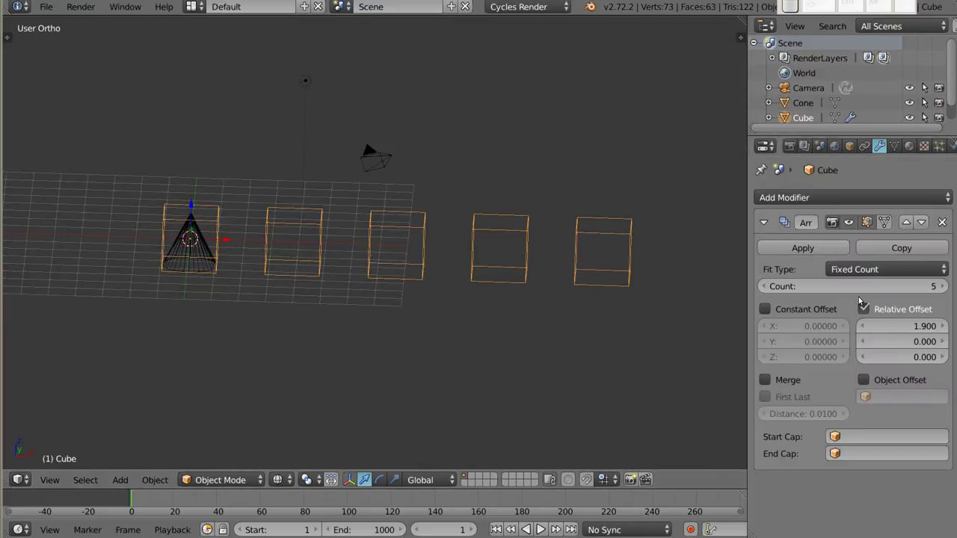
{"action": "left_click", "coordinate": [864, 309]}
{"action": "left_click", "coordinate": [864, 380]}
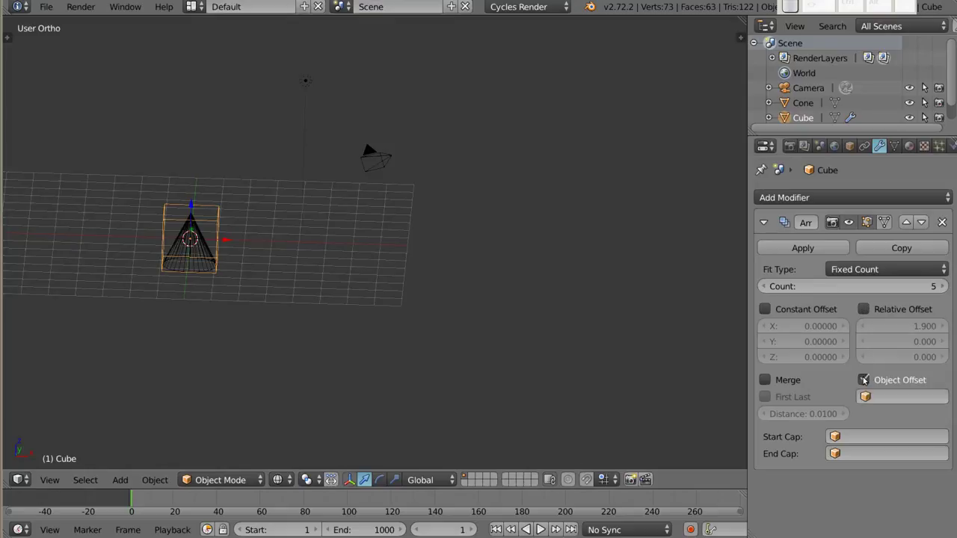
{"action": "left_click", "coordinate": [863, 396]}
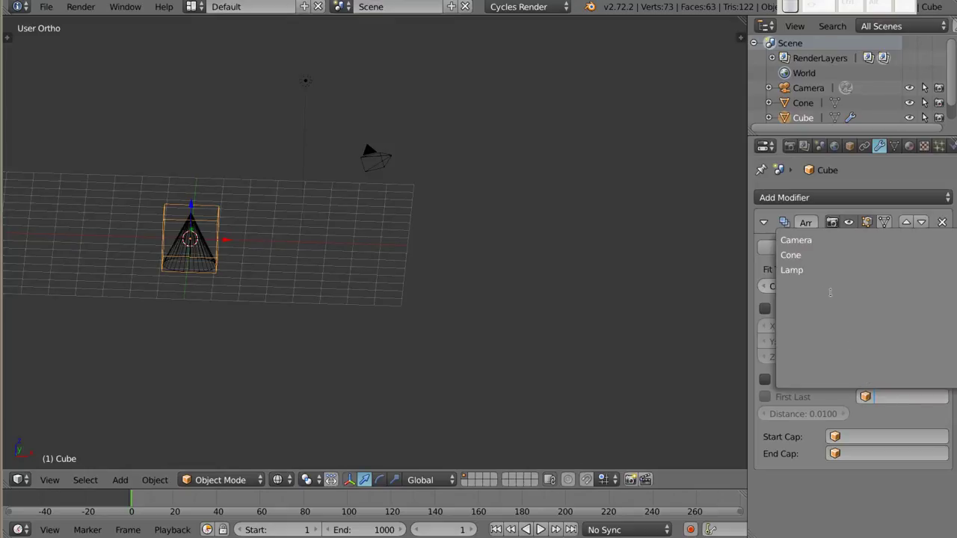
{"action": "left_click", "coordinate": [803, 256]}
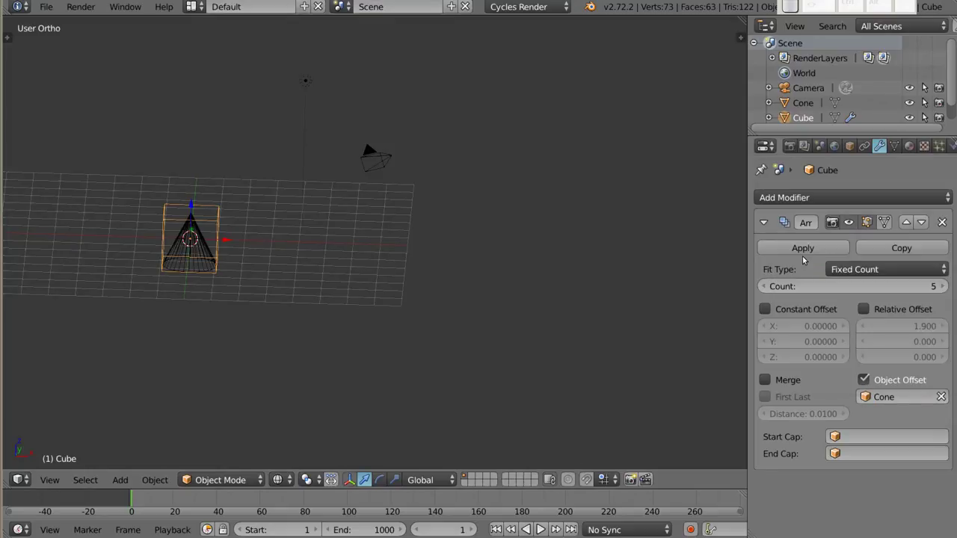
{"action": "right_click", "coordinate": [200, 251]}
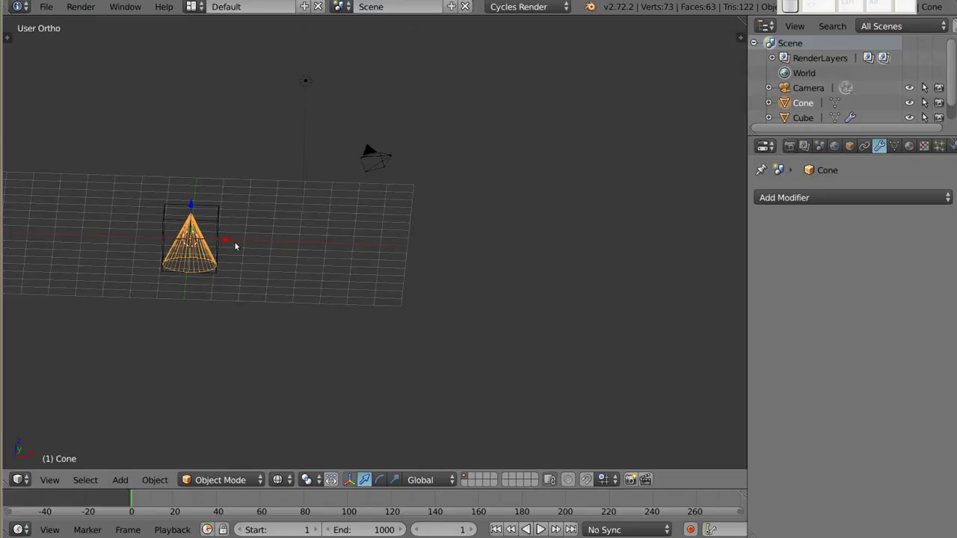
Step: Slide the cone to X 4.128, sketch grease-pencil marks around it, then hide the annotations
{"action": "mouse_move", "coordinate": [222, 241]}
{"action": "left_mouse_down"}
{"action": "mouse_move", "coordinate": [324, 248]}
{"action": "mouse_move", "coordinate": [340, 254]}
{"action": "mouse_move", "coordinate": [332, 262]}
{"action": "left_mouse_up"}
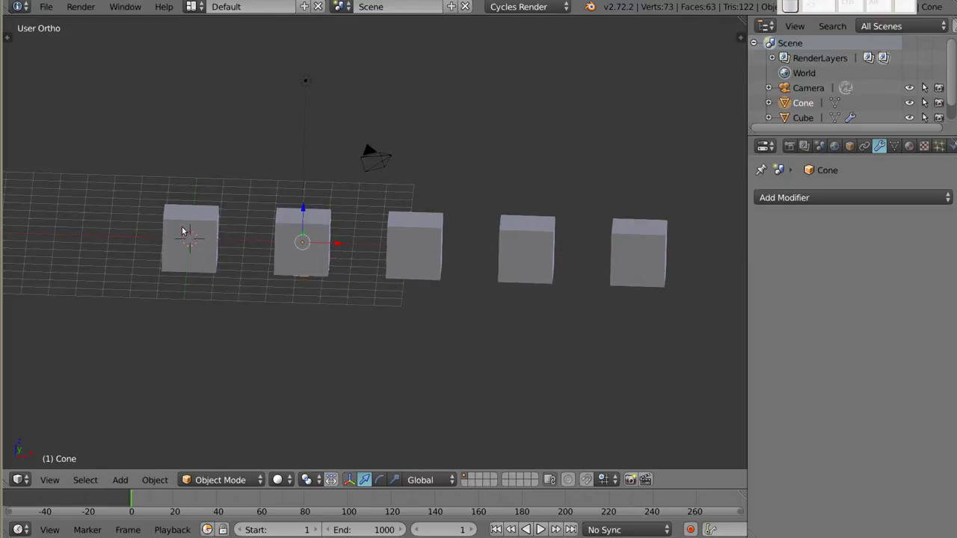
{"action": "mouse_move", "coordinate": [174, 189]}
{"action": "left_mouse_down"}
{"action": "mouse_move", "coordinate": [320, 193]}
{"action": "mouse_move", "coordinate": [166, 203]}
{"action": "mouse_move", "coordinate": [262, 255]}
{"action": "mouse_move", "coordinate": [166, 242]}
{"action": "left_mouse_up"}
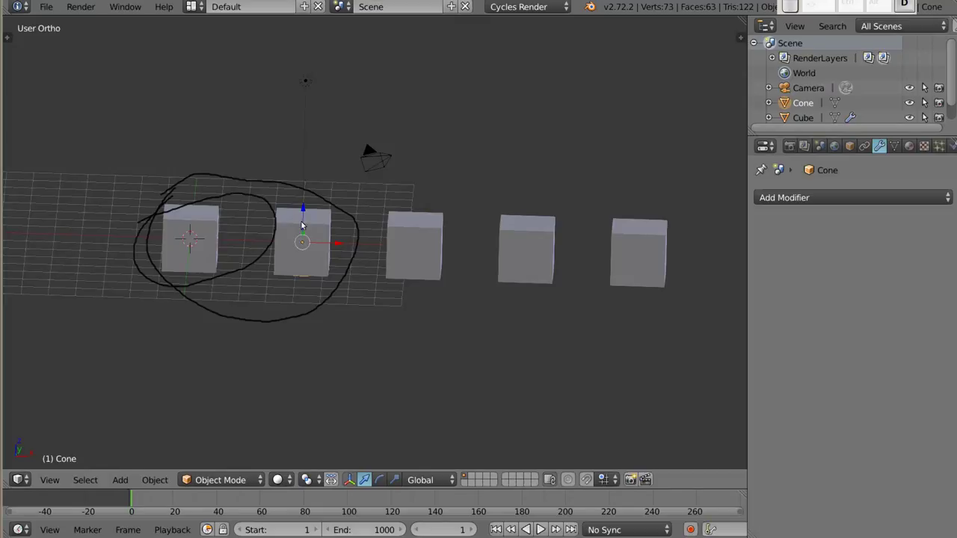
{"action": "mouse_move", "coordinate": [302, 222]}
{"action": "left_mouse_down"}
{"action": "mouse_move", "coordinate": [269, 284]}
{"action": "mouse_move", "coordinate": [333, 287]}
{"action": "mouse_move", "coordinate": [277, 280]}
{"action": "left_mouse_up"}
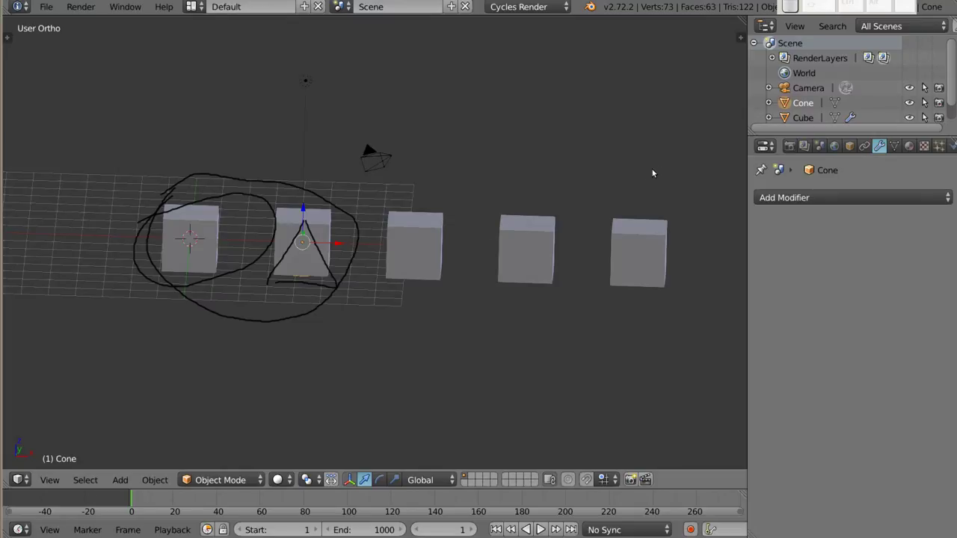
{"action": "key", "text": "n"}
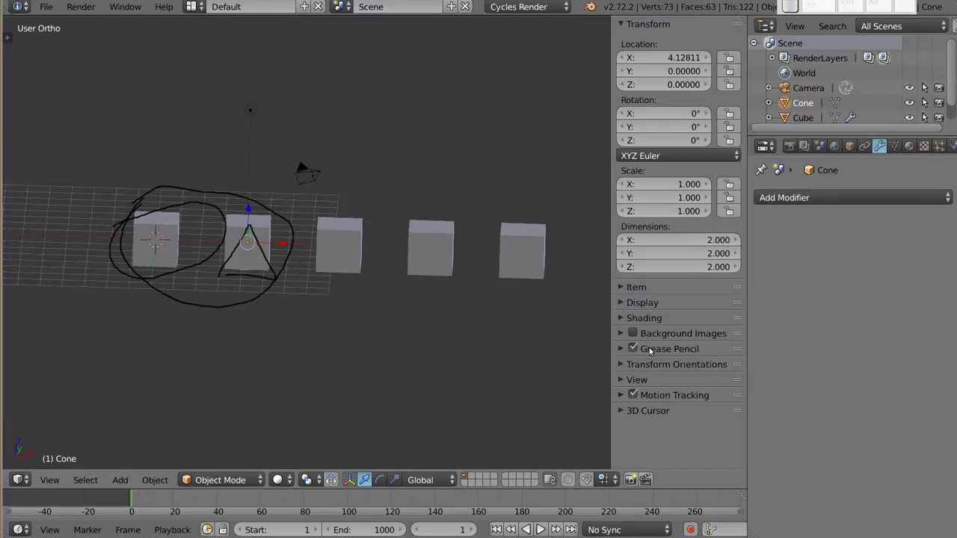
{"action": "left_click", "coordinate": [633, 349]}
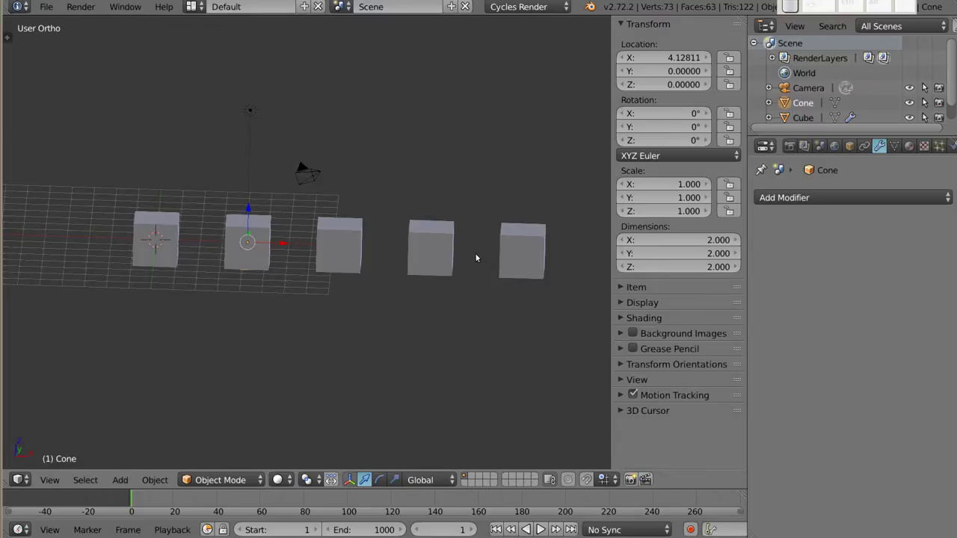
Step: Rotate the cone twice and scale it down, twisting and shrinking the arrayed cubes
{"action": "key", "text": "n"}
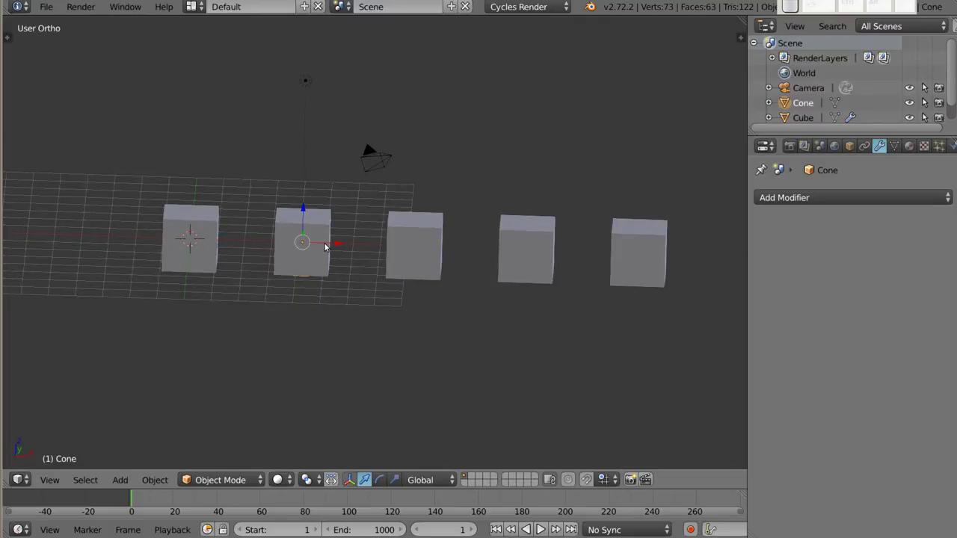
{"action": "key", "text": "z"}
{"action": "key", "text": "z"}
{"action": "key", "text": "r"}
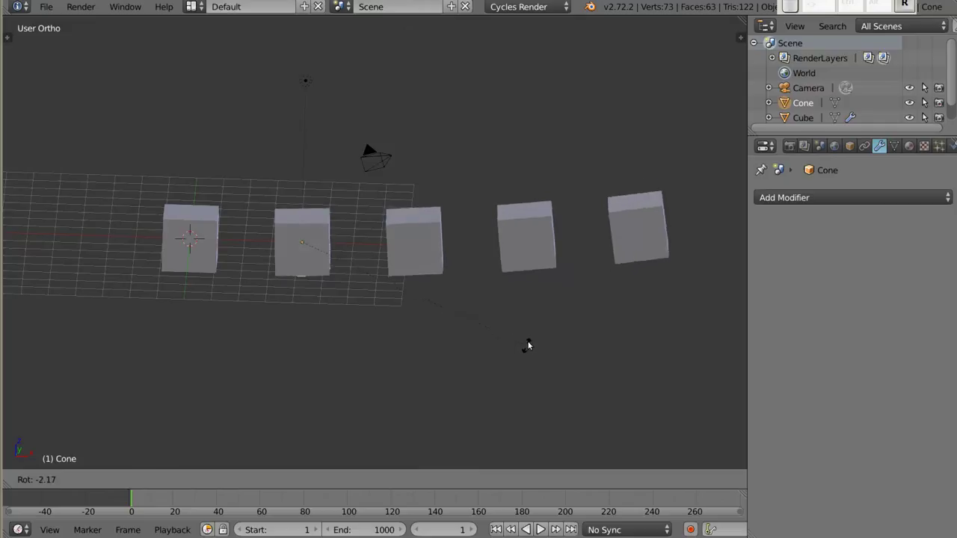
{"action": "left_click", "coordinate": [520, 267]}
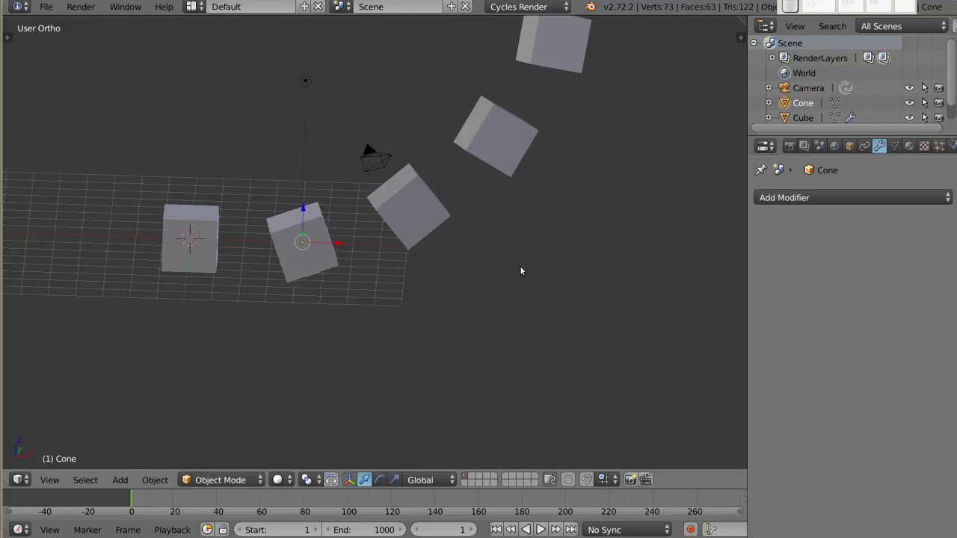
{"action": "key", "text": "r"}
{"action": "key", "text": "r"}
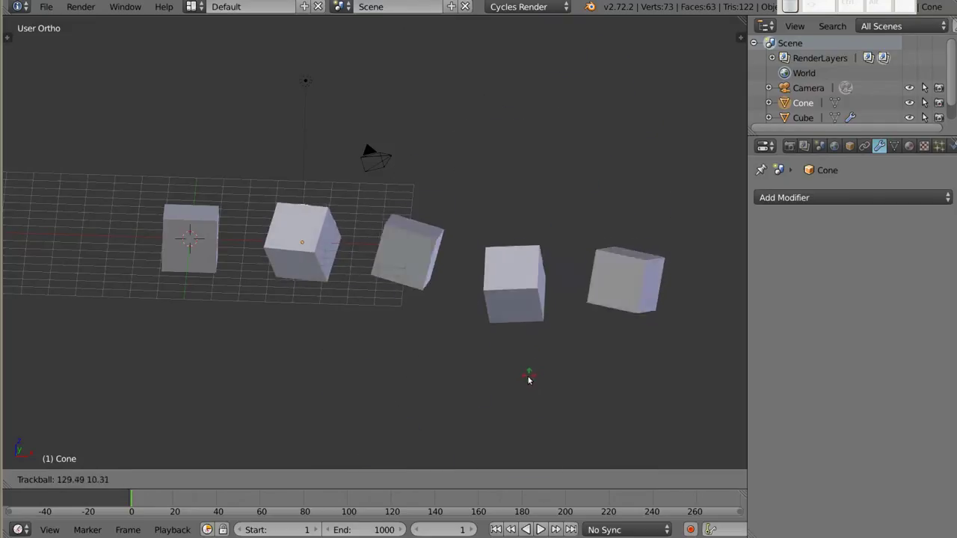
{"action": "left_click", "coordinate": [525, 379]}
{"action": "key", "text": "s"}
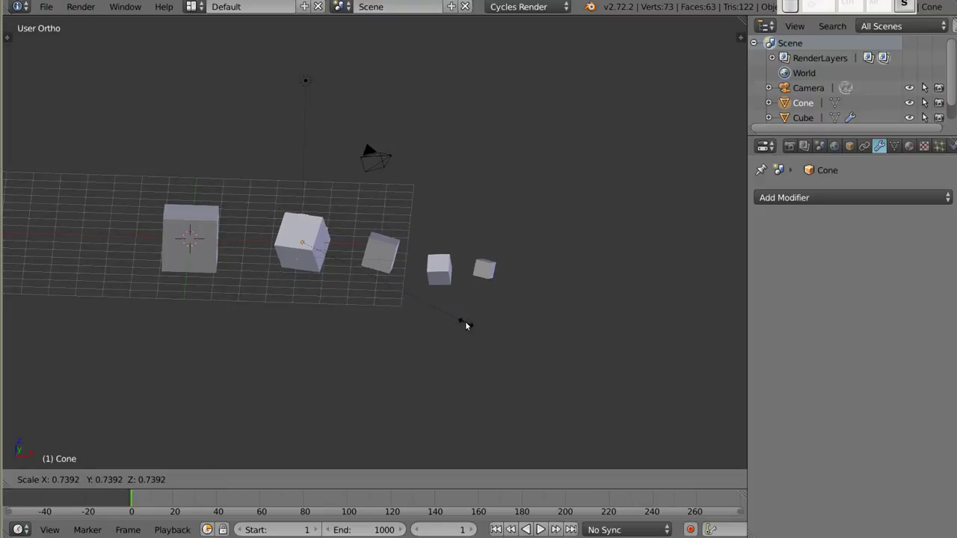
{"action": "left_click", "coordinate": [432, 308]}
Step: Move the small cubes beside the big cube and scale them up to roughly its size
{"action": "key", "text": "g"}
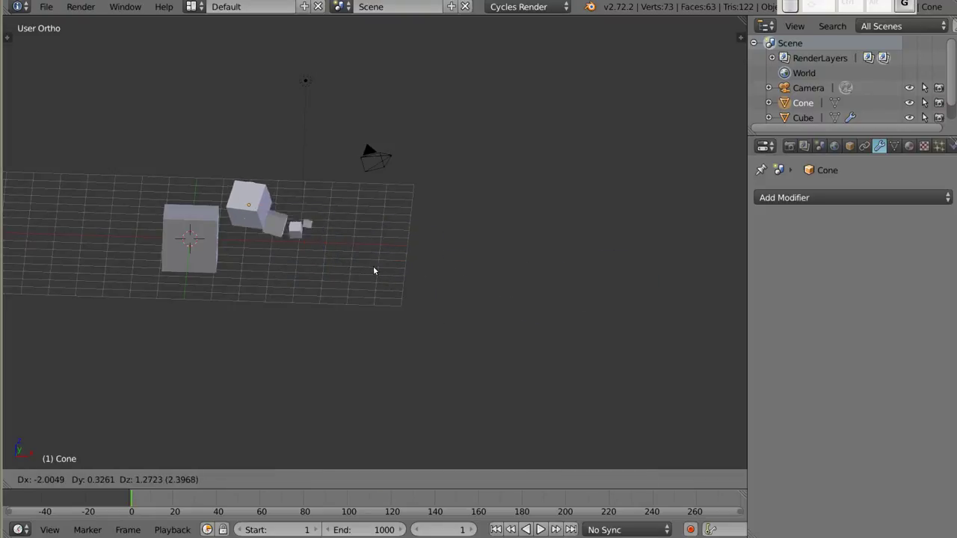
{"action": "left_click", "coordinate": [376, 261]}
{"action": "key", "text": "s"}
{"action": "left_click", "coordinate": [440, 276]}
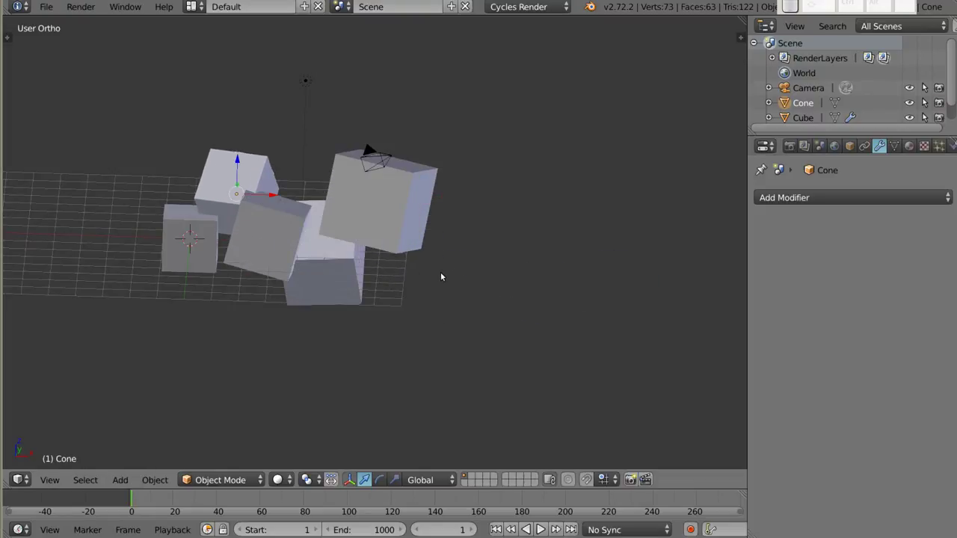
{"action": "mouse_move", "coordinate": [327, 279]}
{"action": "middle_mouse_down"}
{"action": "mouse_move", "coordinate": [381, 240]}
{"action": "mouse_move", "coordinate": [380, 299]}
{"action": "middle_mouse_up"}
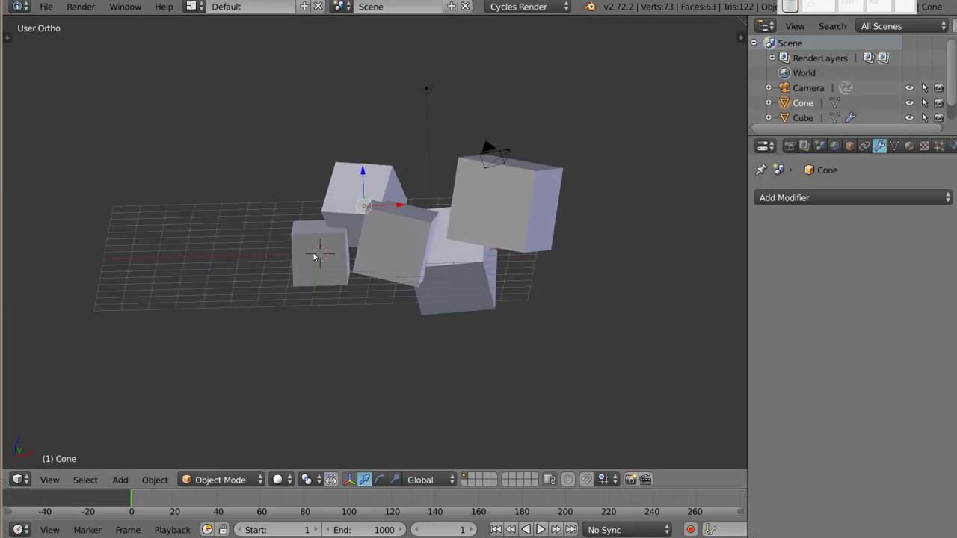
Step: Delete the offset object and remove the Array modifier from the remaining cube
{"action": "key", "text": "x"}
{"action": "left_click", "coordinate": [367, 252]}
{"action": "left_click", "coordinate": [327, 250]}
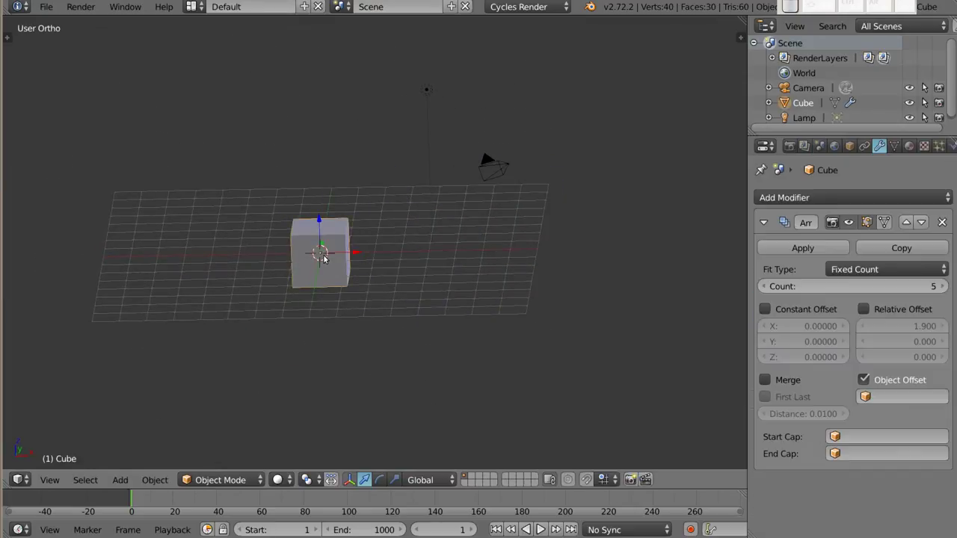
{"action": "middle_click_drag", "start_coordinate": [306, 318], "coordinate": [297, 316]}
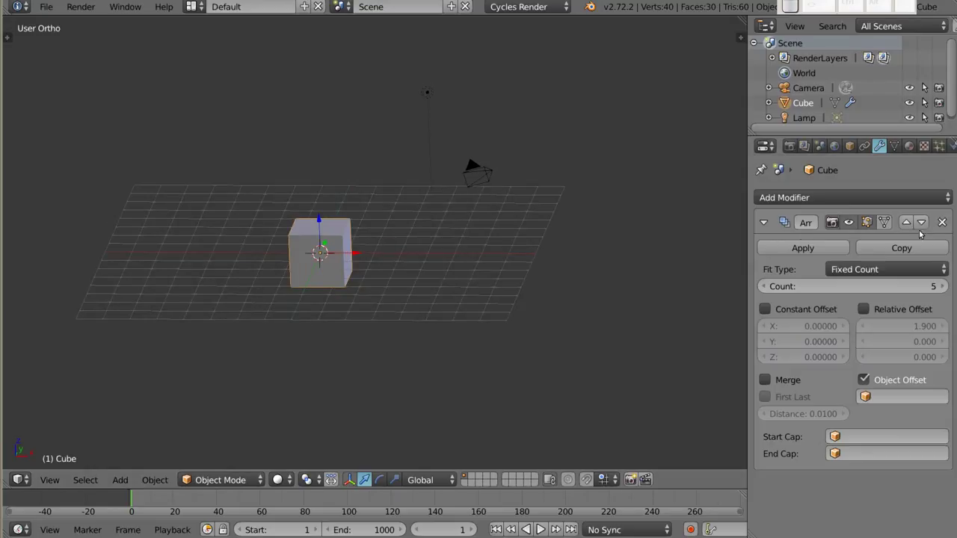
{"action": "left_click", "coordinate": [942, 223]}
Step: Try a Bevel modifier widened to 0.4880 on the cube, then remove it
{"action": "left_click", "coordinate": [822, 196]}
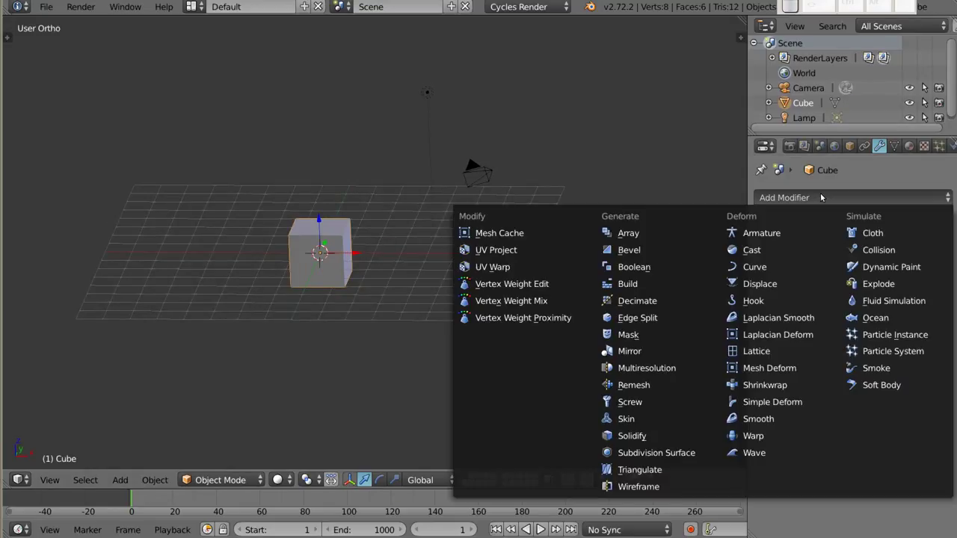
{"action": "left_click", "coordinate": [628, 249]}
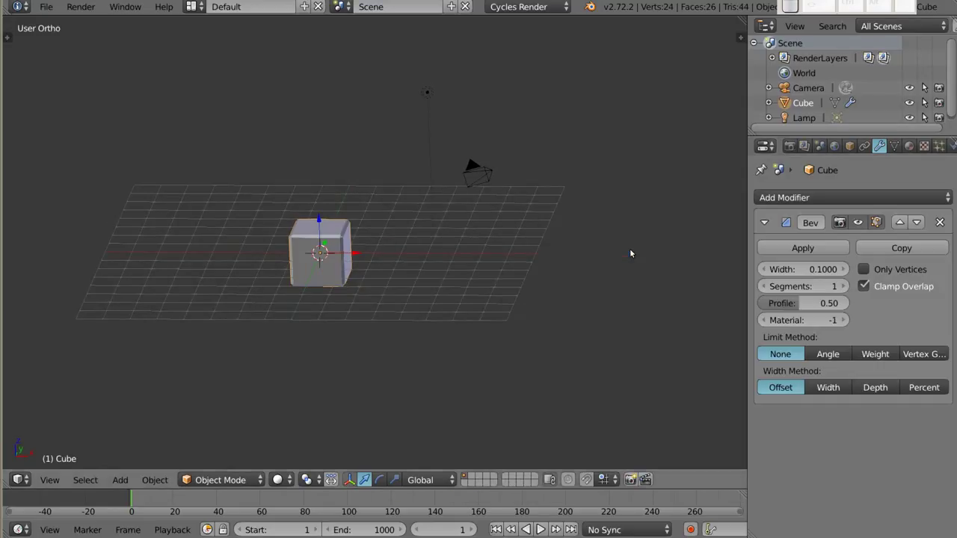
{"action": "scroll", "coordinate": [314, 256], "scroll_direction": "up", "scroll_amount": 5}
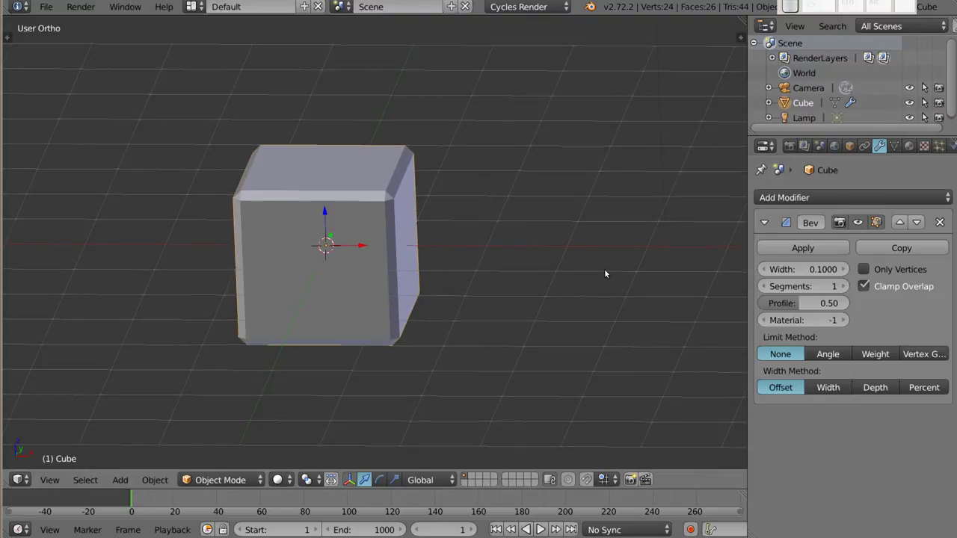
{"action": "left_click_drag", "start_coordinate": [822, 269], "coordinate": [897, 269]}
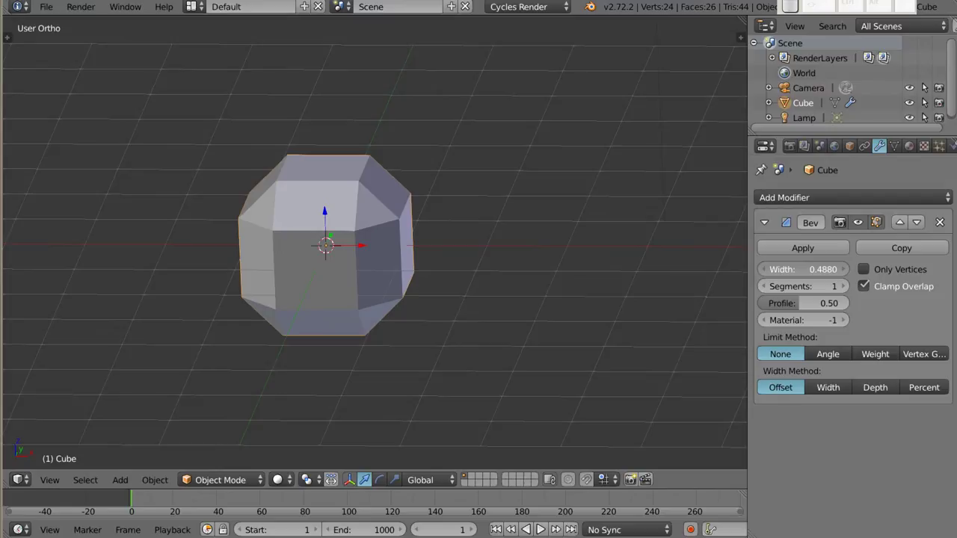
{"action": "mouse_move", "coordinate": [331, 333]}
{"action": "middle_mouse_down"}
{"action": "mouse_move", "coordinate": [231, 343]}
{"action": "mouse_move", "coordinate": [314, 326]}
{"action": "middle_mouse_up"}
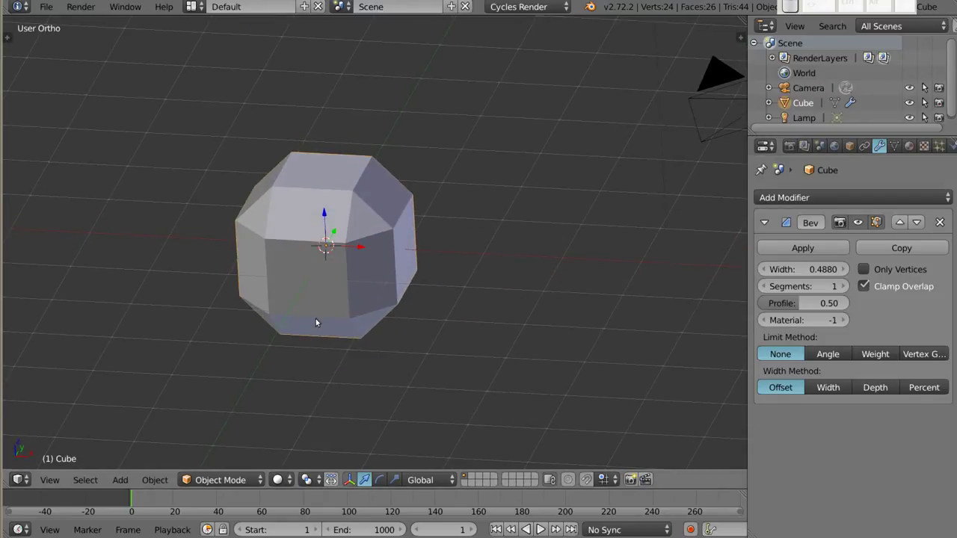
{"action": "left_click", "coordinate": [939, 223]}
Step: Add a UV sphere and move it to the right, out of the cube
{"action": "left_click", "coordinate": [808, 198]}
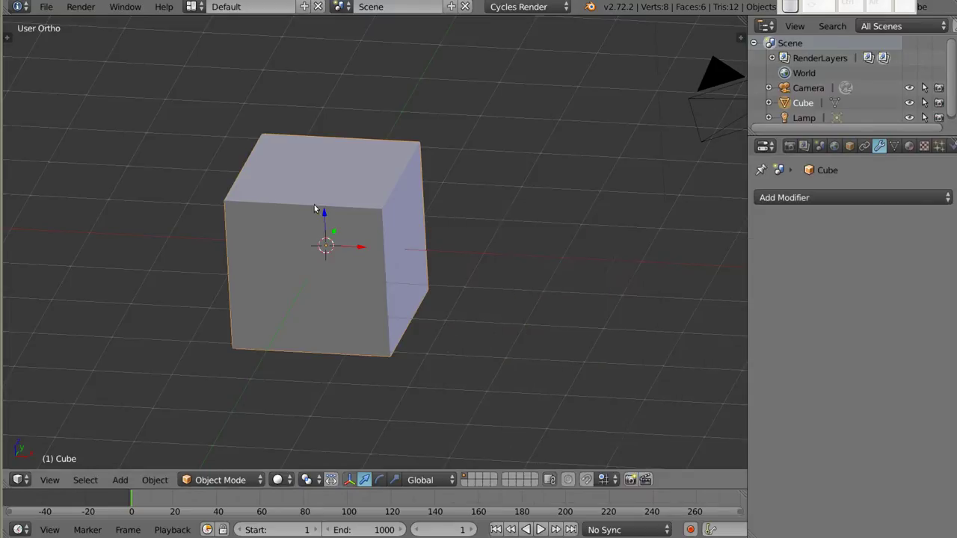
{"action": "key", "text": "shift+a"}
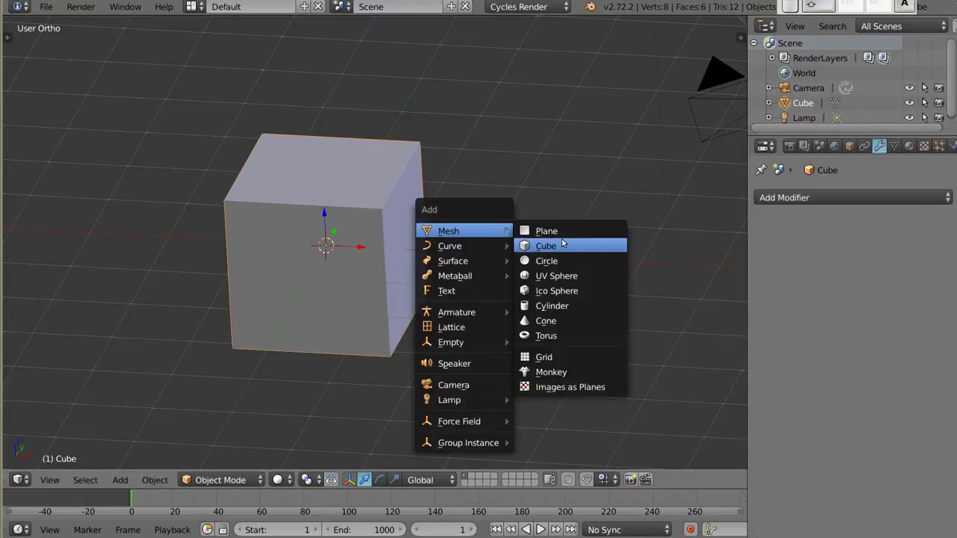
{"action": "left_click", "coordinate": [566, 274]}
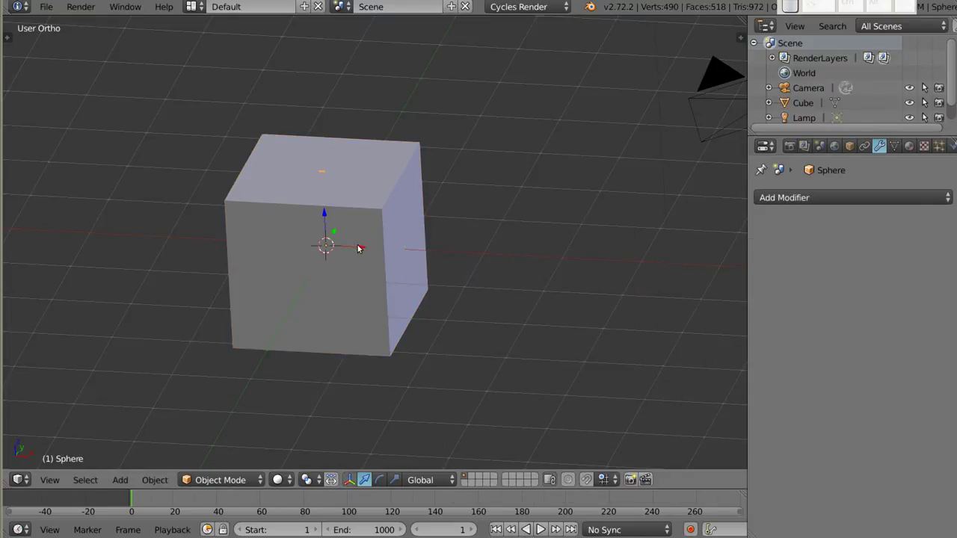
{"action": "left_click_drag", "start_coordinate": [358, 248], "coordinate": [547, 262]}
Step: Give the cube a Boolean modifier that intersects it with the Sphere
{"action": "right_click", "coordinate": [403, 237]}
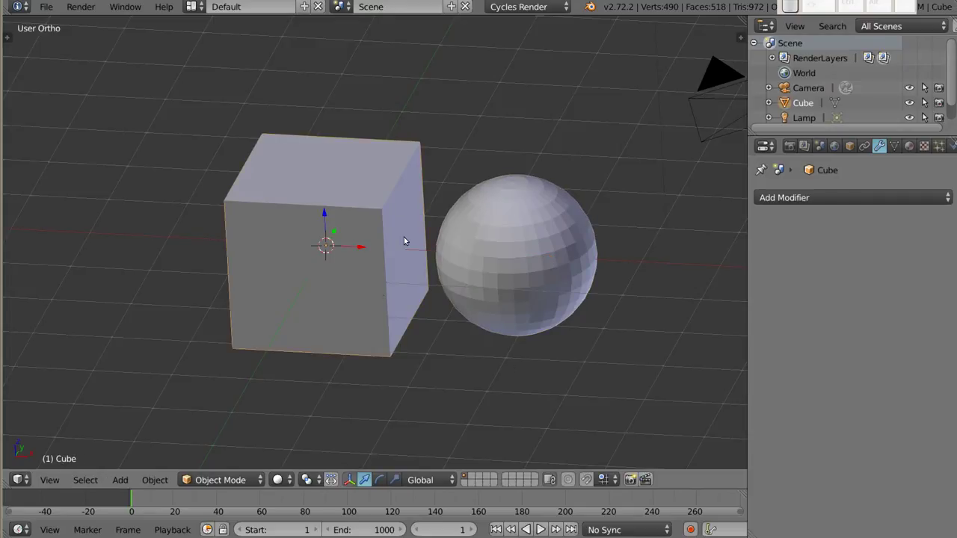
{"action": "left_click", "coordinate": [800, 197]}
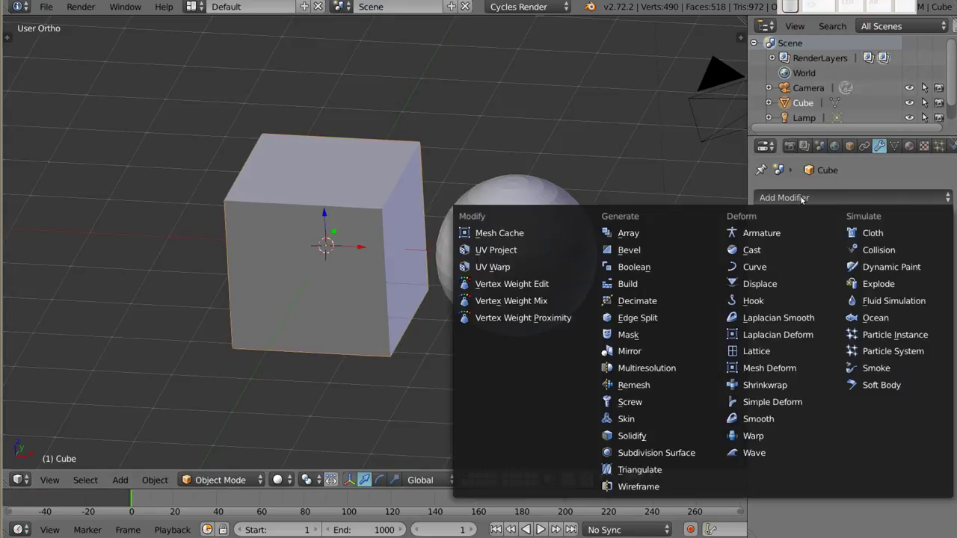
{"action": "left_click", "coordinate": [632, 267]}
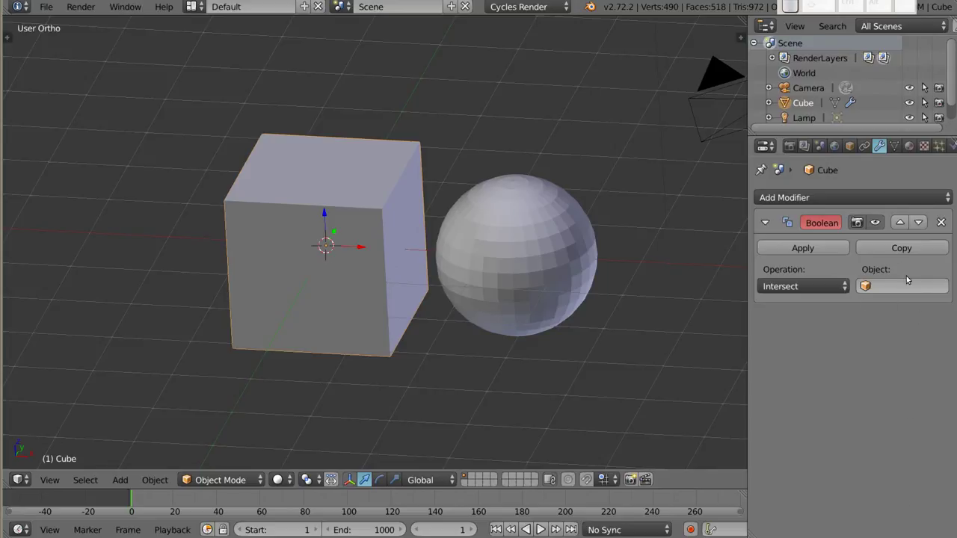
{"action": "left_click", "coordinate": [880, 290]}
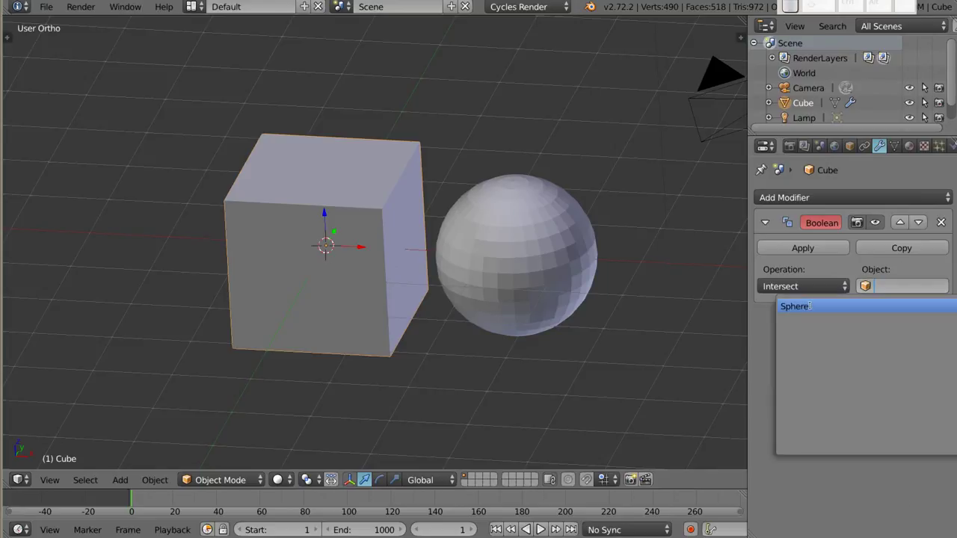
{"action": "left_click", "coordinate": [795, 307]}
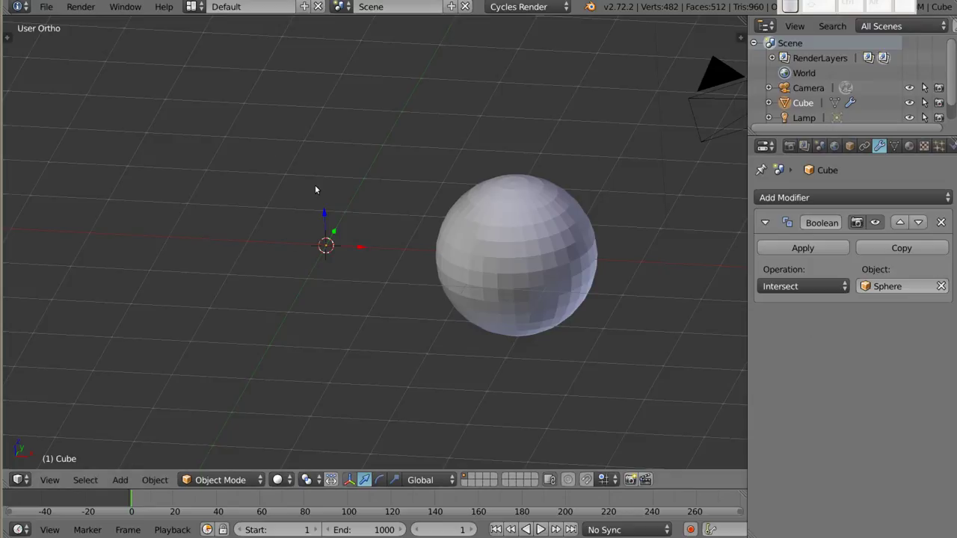
Step: Reposition the sphere along X against the cube, checking in wireframe, then reselect the cube
{"action": "middle_click_drag", "start_coordinate": [438, 247], "coordinate": [455, 207]}
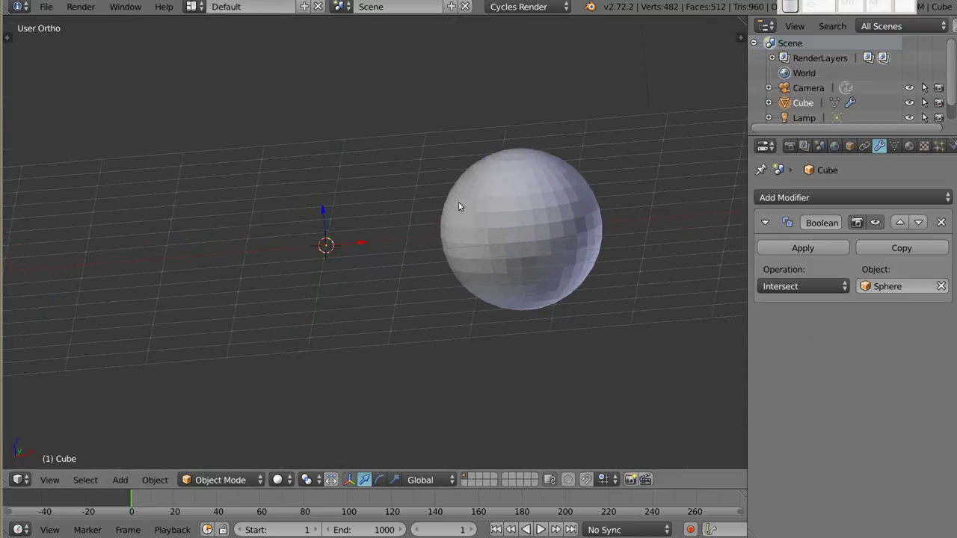
{"action": "mouse_move", "coordinate": [177, 248]}
{"action": "middle_mouse_down"}
{"action": "mouse_move", "coordinate": [426, 273]}
{"action": "mouse_move", "coordinate": [236, 260]}
{"action": "middle_mouse_up"}
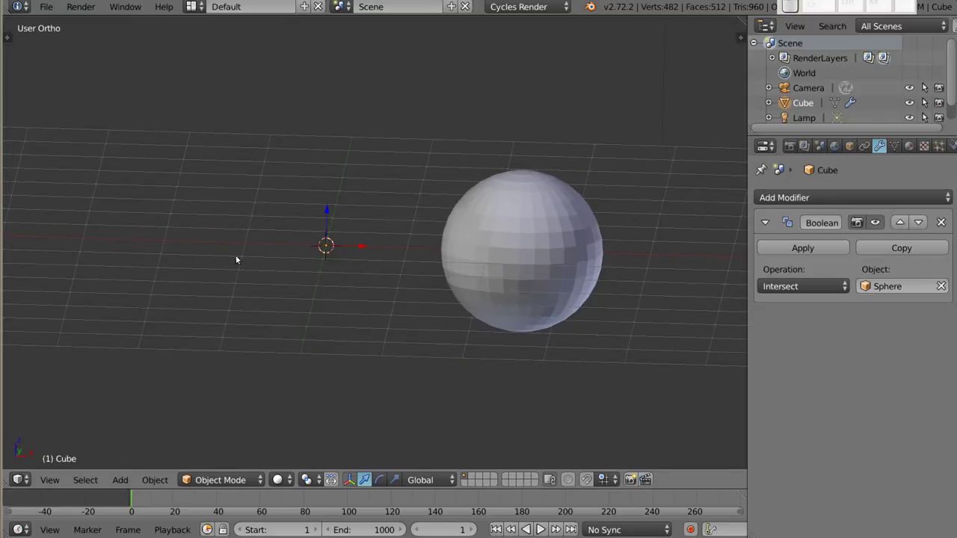
{"action": "right_click", "coordinate": [484, 232]}
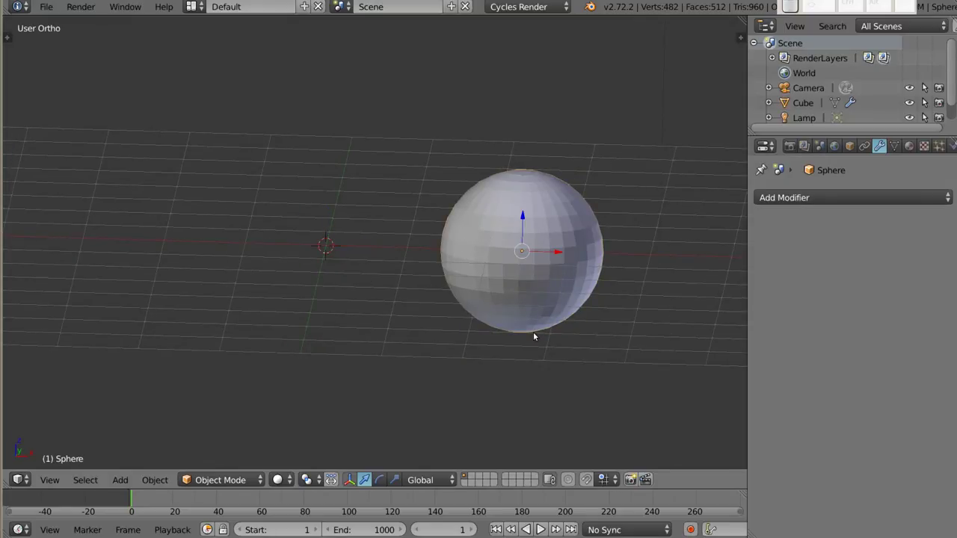
{"action": "left_click_drag", "start_coordinate": [562, 261], "coordinate": [451, 266]}
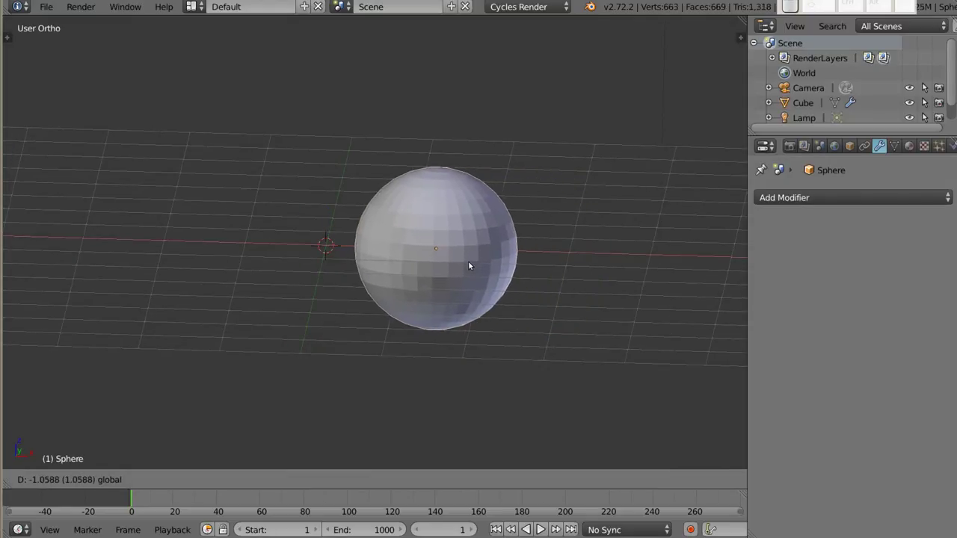
{"action": "left_click_drag", "start_coordinate": [451, 265], "coordinate": [478, 266]}
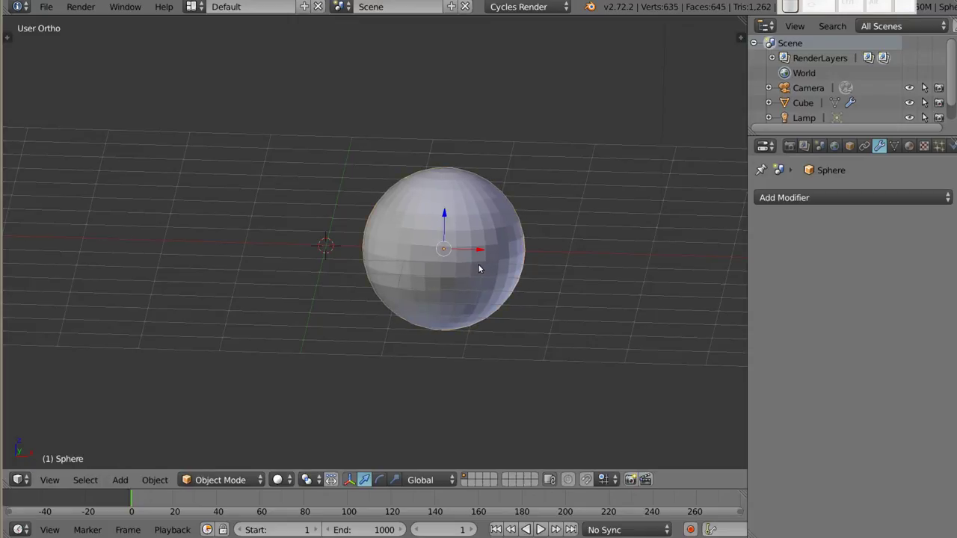
{"action": "key", "text": "z"}
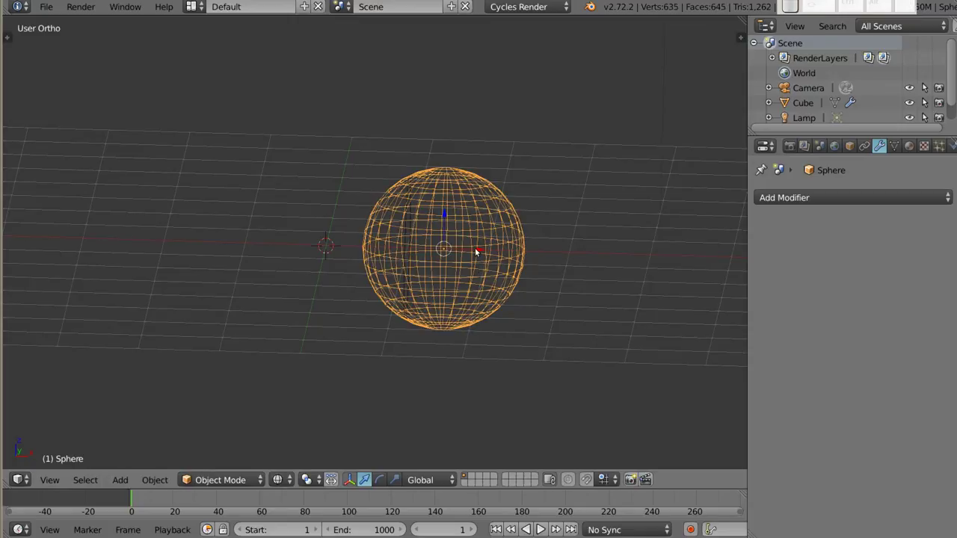
{"action": "mouse_move", "coordinate": [477, 253]}
{"action": "left_mouse_down"}
{"action": "mouse_move", "coordinate": [482, 283]}
{"action": "mouse_move", "coordinate": [551, 292]}
{"action": "left_mouse_up"}
{"action": "key", "text": "z"}
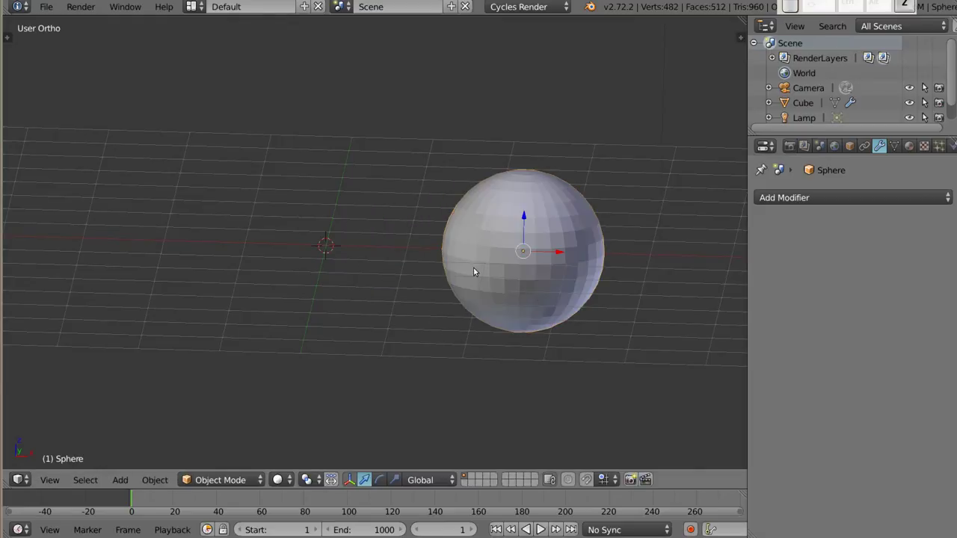
{"action": "mouse_move", "coordinate": [474, 269]}
{"action": "middle_mouse_down"}
{"action": "mouse_move", "coordinate": [460, 322]}
{"action": "mouse_move", "coordinate": [488, 299]}
{"action": "middle_mouse_up"}
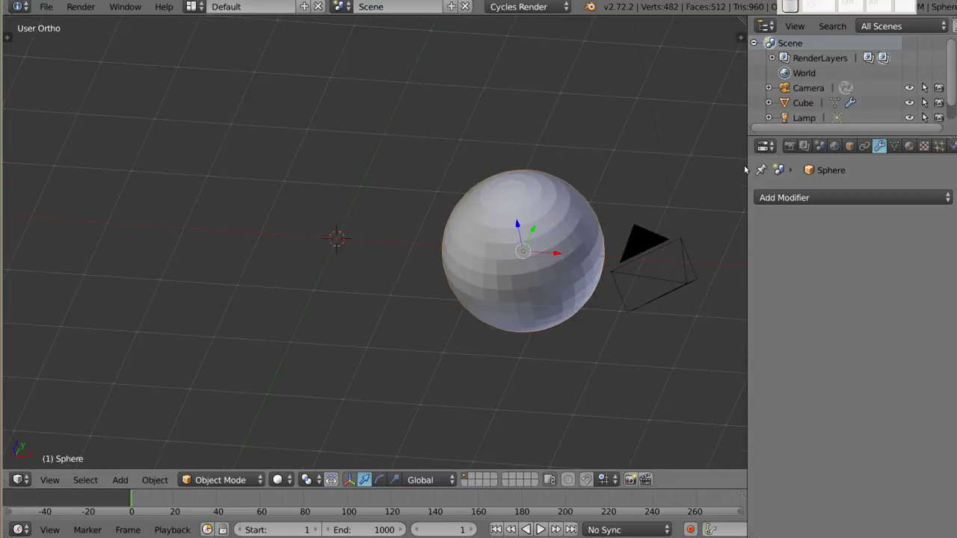
{"action": "left_click", "coordinate": [813, 100]}
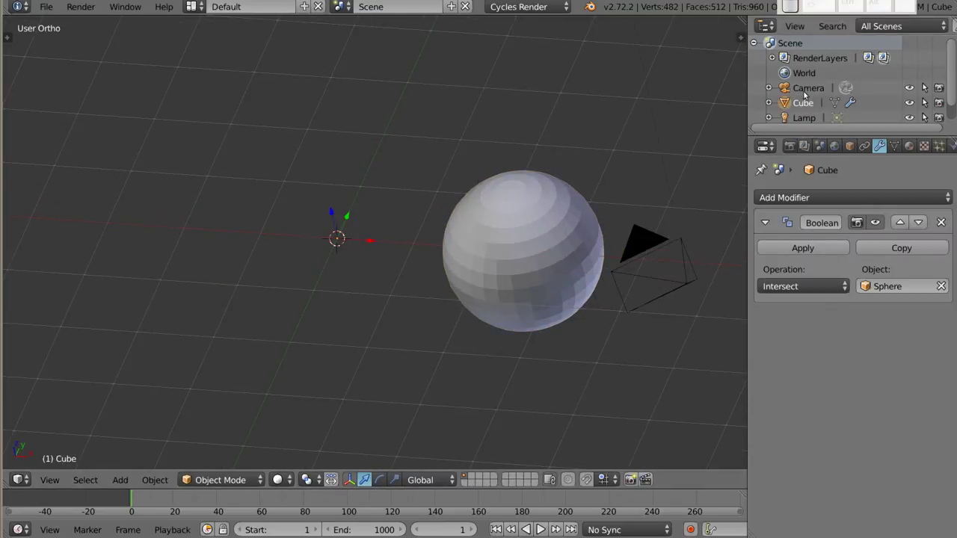
Step: Switch the Boolean to Difference and move the sphere over the cube's front corner
{"action": "left_click", "coordinate": [810, 287]}
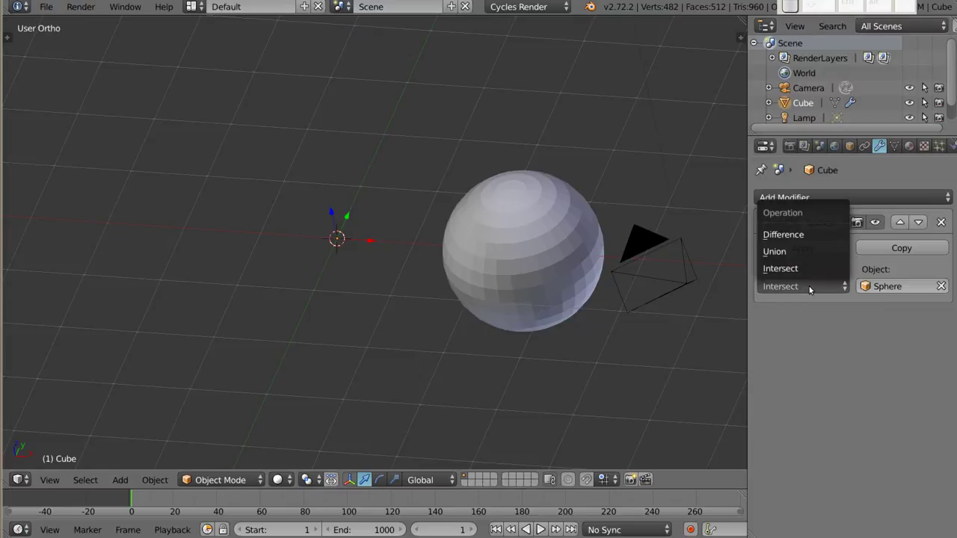
{"action": "left_click", "coordinate": [782, 234]}
{"action": "mouse_move", "coordinate": [448, 292]}
{"action": "middle_mouse_down"}
{"action": "mouse_move", "coordinate": [527, 343]}
{"action": "mouse_move", "coordinate": [530, 234]}
{"action": "middle_mouse_up"}
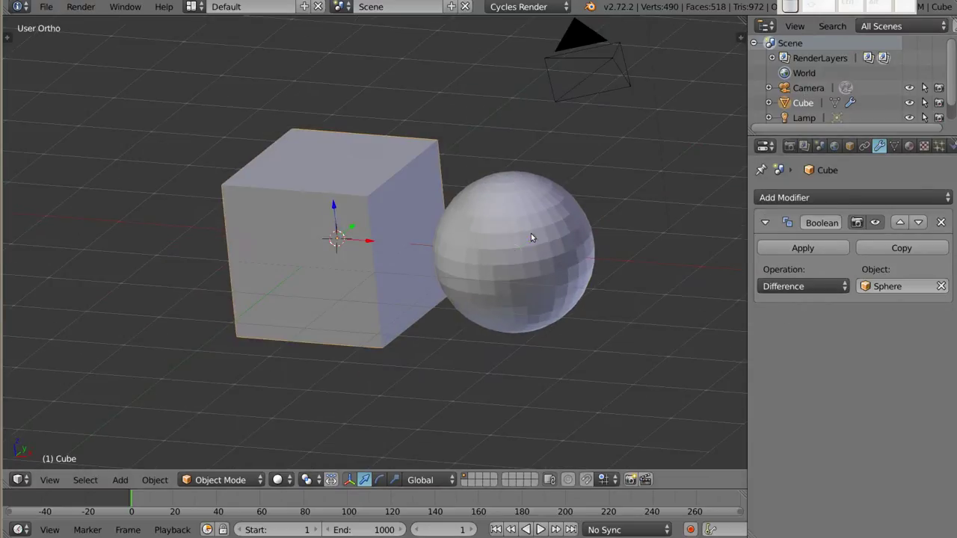
{"action": "right_click", "coordinate": [530, 234]}
{"action": "key", "text": "g"}
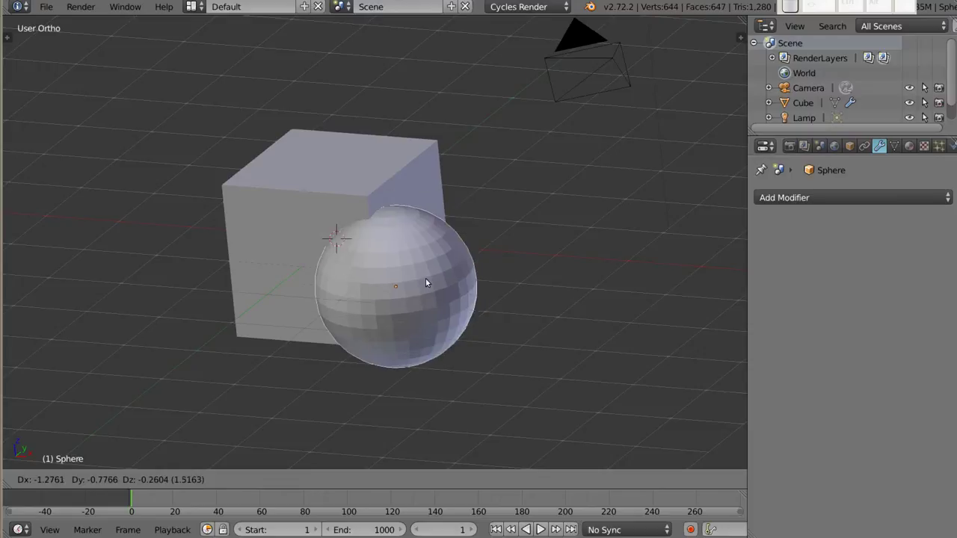
{"action": "left_click", "coordinate": [419, 283]}
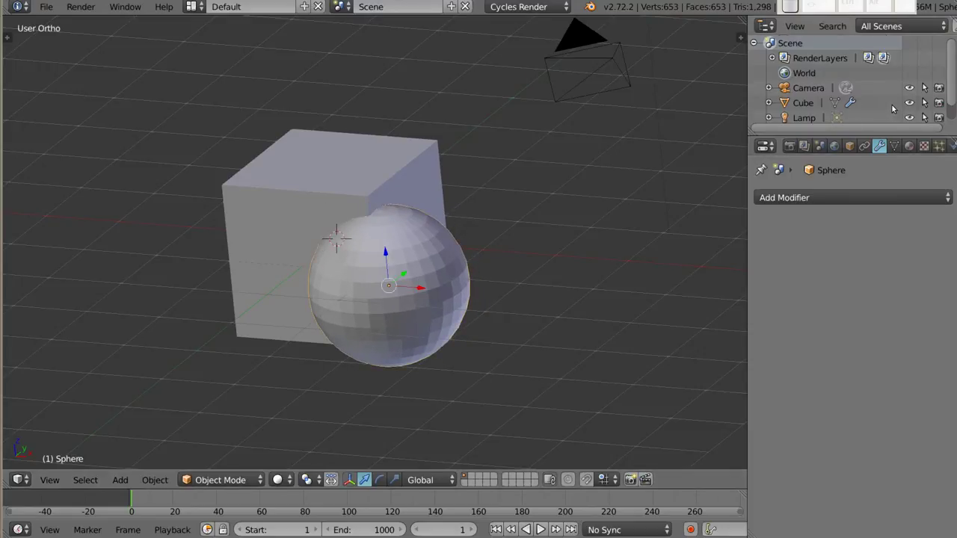
Step: Hide the sphere to reveal the carved hollow, briefly unhiding it for comparison
{"action": "scroll", "coordinate": [889, 112], "scroll_direction": "down", "scroll_amount": 1}
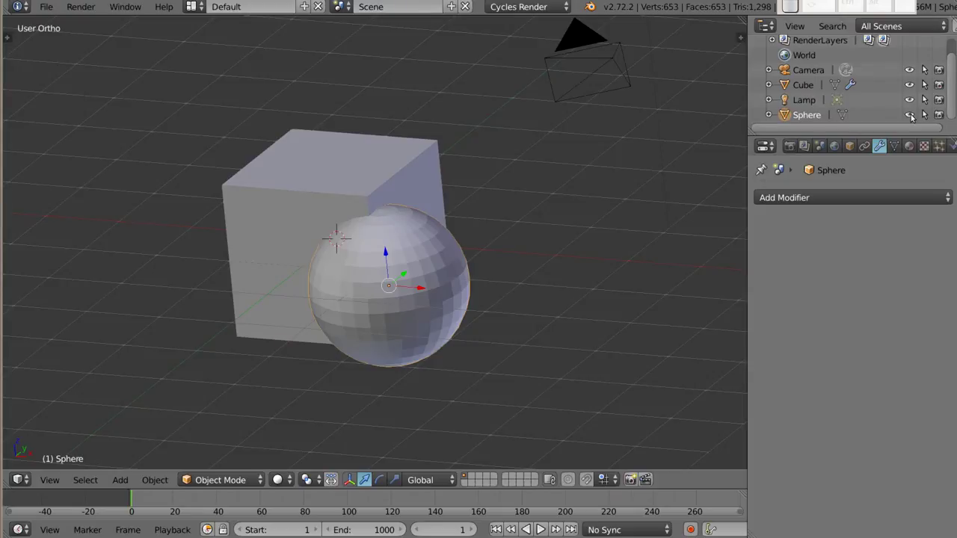
{"action": "left_click", "coordinate": [910, 115]}
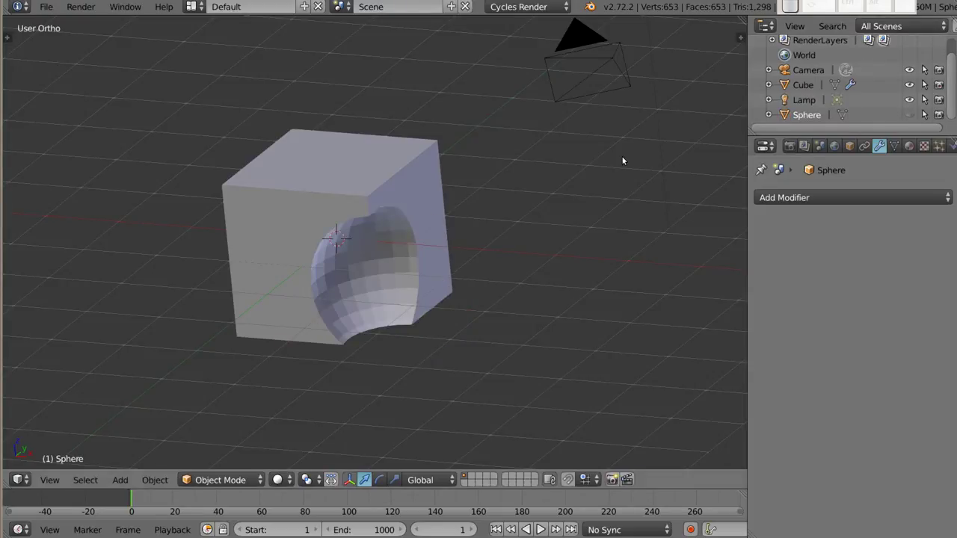
{"action": "key", "text": "alt+h"}
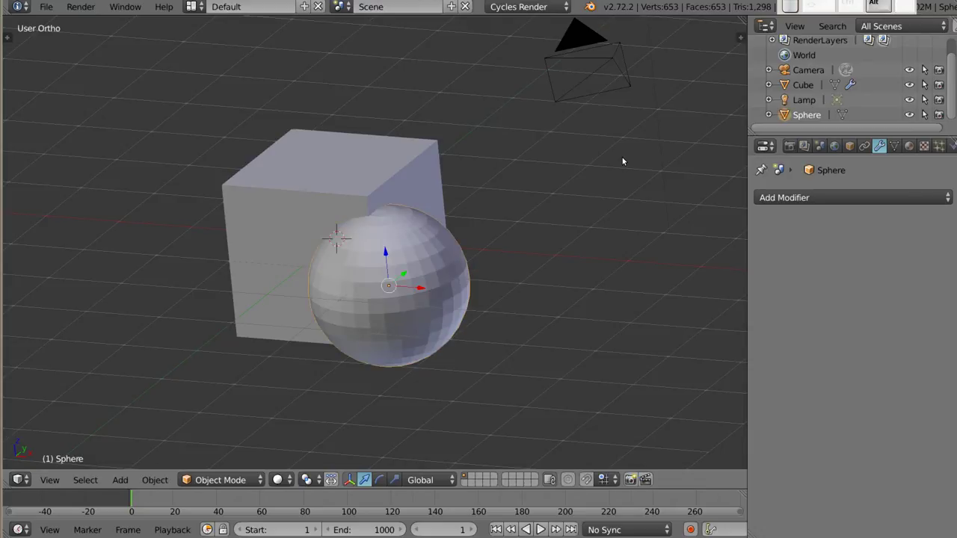
{"action": "key", "text": "h"}
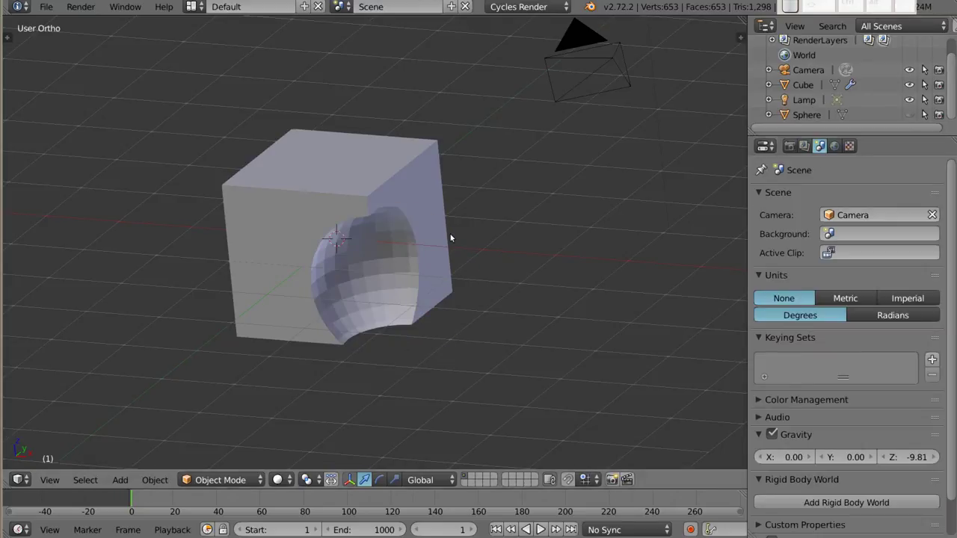
{"action": "mouse_move", "coordinate": [327, 280]}
{"action": "middle_mouse_down"}
{"action": "mouse_move", "coordinate": [261, 172]}
{"action": "mouse_move", "coordinate": [267, 194]}
{"action": "mouse_move", "coordinate": [387, 225]}
{"action": "middle_mouse_up"}
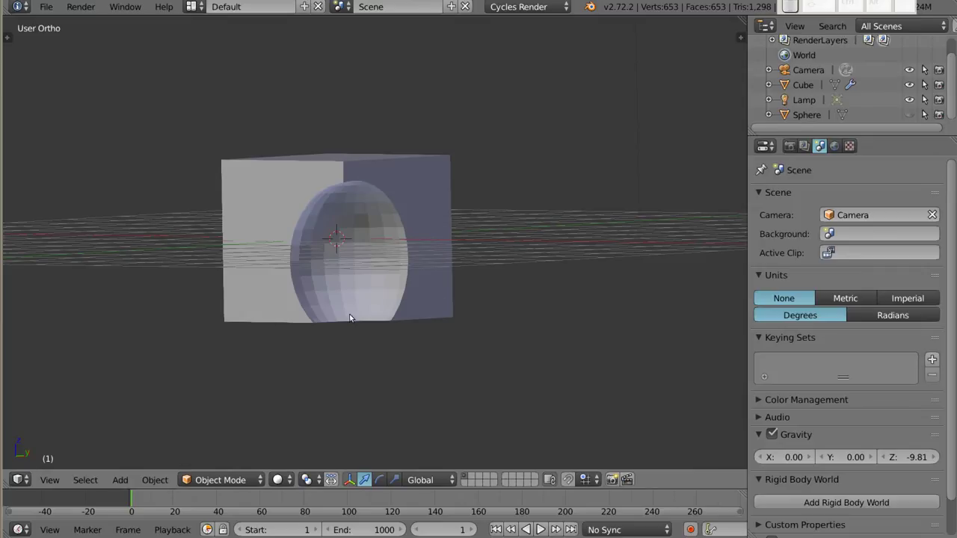
Step: Switch the cube's Boolean operation to Union and inspect the joined shape in wireframe
{"action": "right_click", "coordinate": [318, 162]}
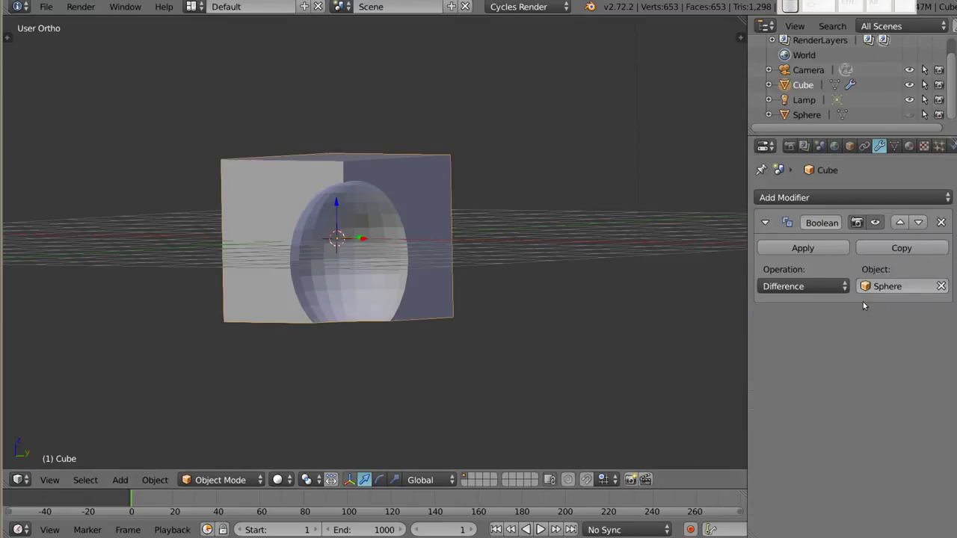
{"action": "left_click", "coordinate": [823, 289]}
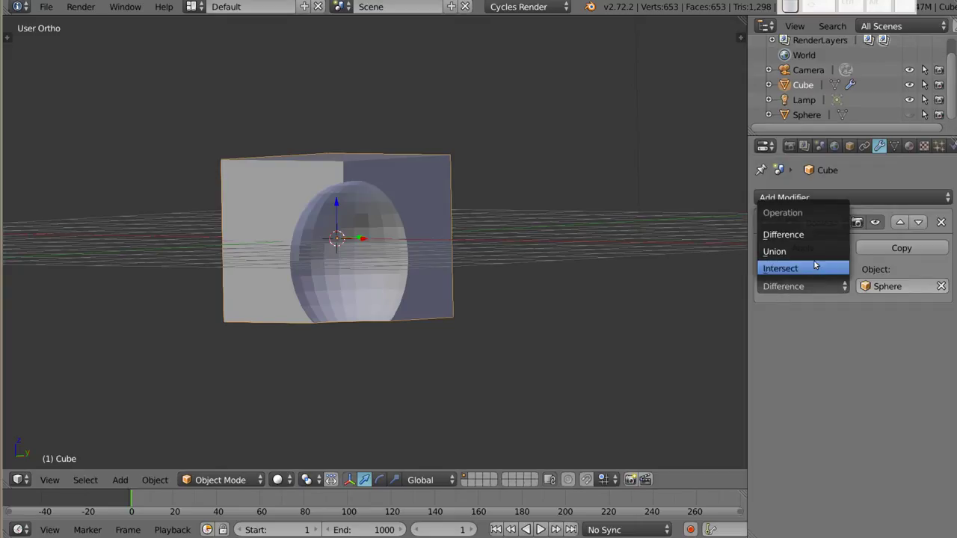
{"action": "left_click", "coordinate": [814, 251]}
{"action": "mouse_move", "coordinate": [311, 242]}
{"action": "middle_mouse_down"}
{"action": "mouse_move", "coordinate": [457, 294]}
{"action": "mouse_move", "coordinate": [412, 248]}
{"action": "mouse_move", "coordinate": [401, 271]}
{"action": "middle_mouse_up"}
{"action": "key", "text": "z"}
{"action": "mouse_move", "coordinate": [343, 226]}
{"action": "middle_mouse_down"}
{"action": "mouse_move", "coordinate": [257, 282]}
{"action": "mouse_move", "coordinate": [461, 386]}
{"action": "mouse_move", "coordinate": [433, 428]}
{"action": "mouse_move", "coordinate": [349, 406]}
{"action": "mouse_move", "coordinate": [386, 259]}
{"action": "mouse_move", "coordinate": [395, 171]}
{"action": "mouse_move", "coordinate": [316, 251]}
{"action": "mouse_move", "coordinate": [731, 248]}
{"action": "middle_mouse_up"}
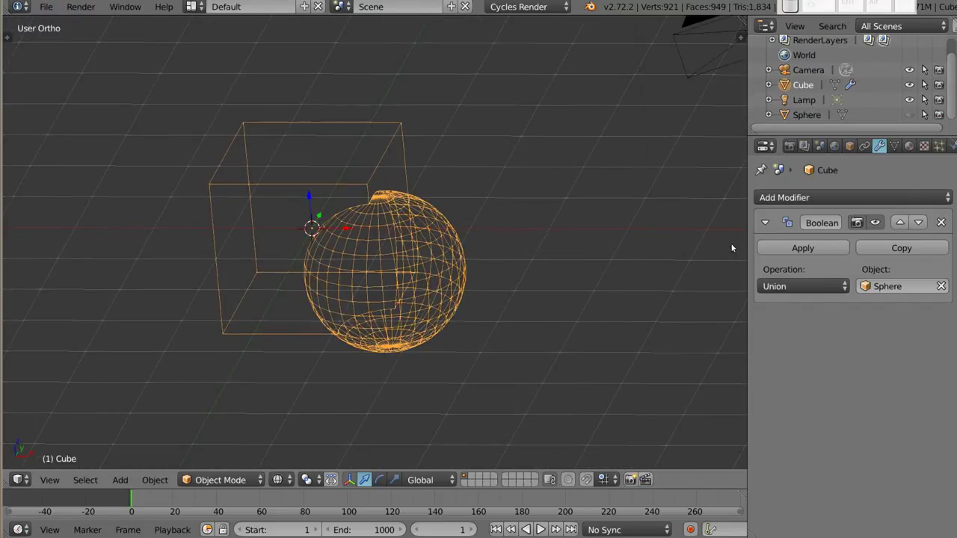
Step: Remove the sphere and the Boolean modifier, undoing back to a plain cube
{"action": "left_click", "coordinate": [804, 116]}
{"action": "key", "text": "x"}
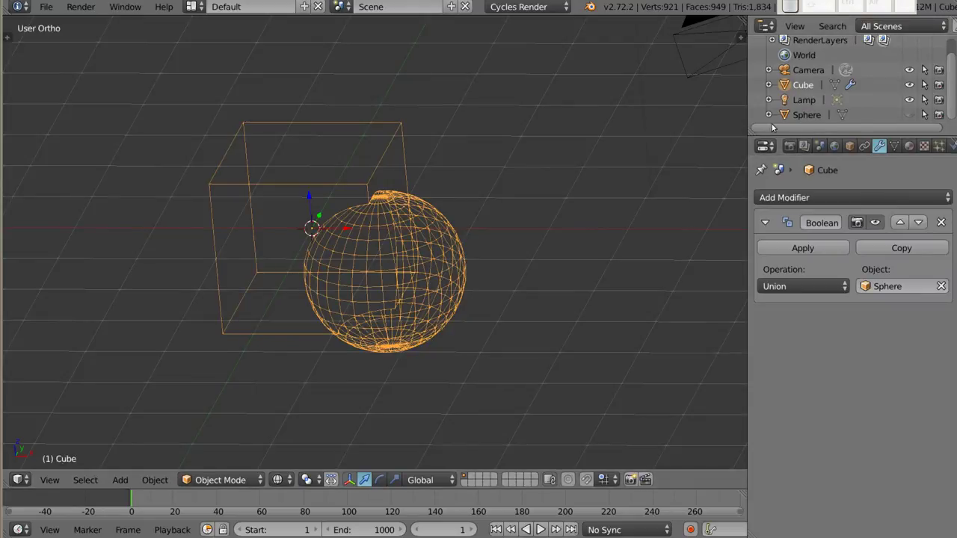
{"action": "key", "text": "ctrl+z"}
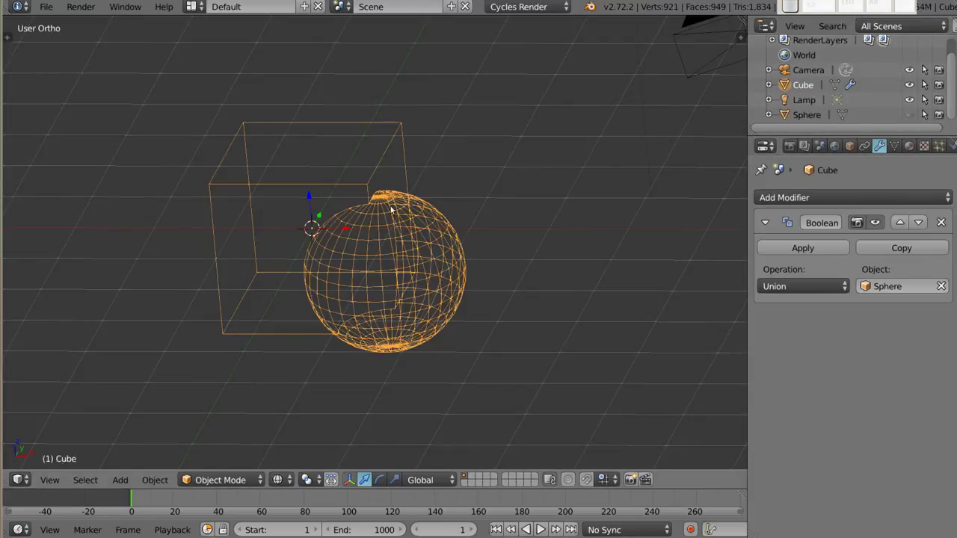
{"action": "left_click", "coordinate": [940, 224]}
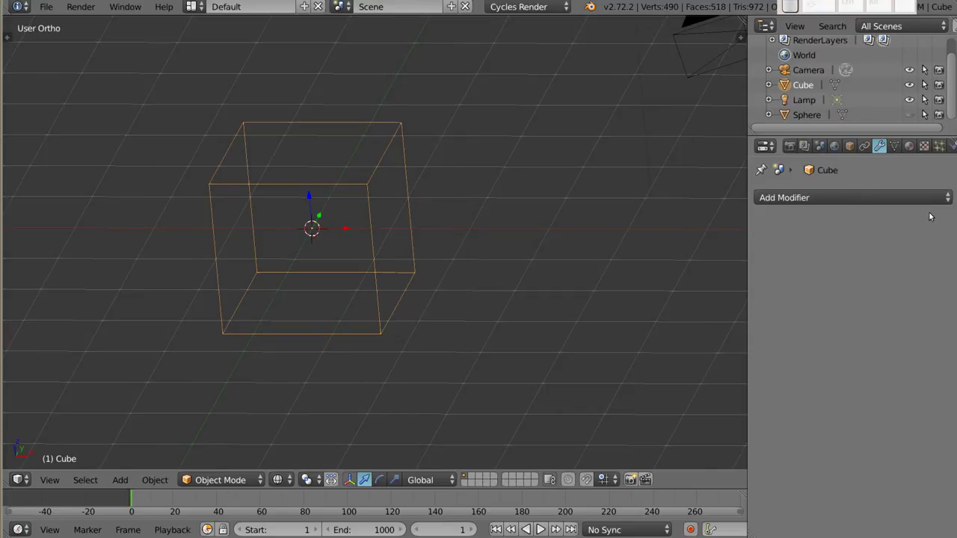
{"action": "key", "text": "ctrl+z"}
{"action": "key", "text": "ctrl+z"}
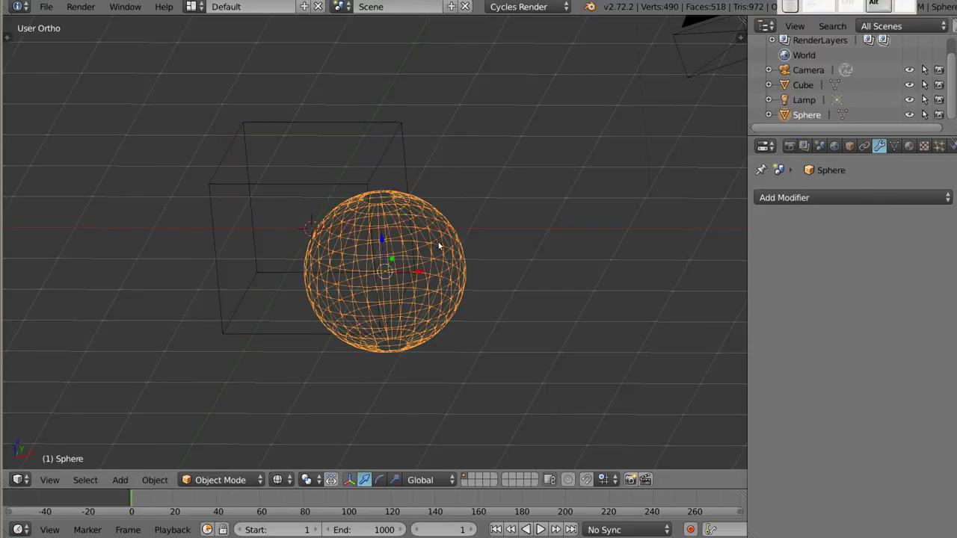
{"action": "key", "text": "ctrl+z"}
{"action": "key", "text": "ctrl+z"}
{"action": "middle_click_drag", "start_coordinate": [364, 259], "coordinate": [316, 297]}
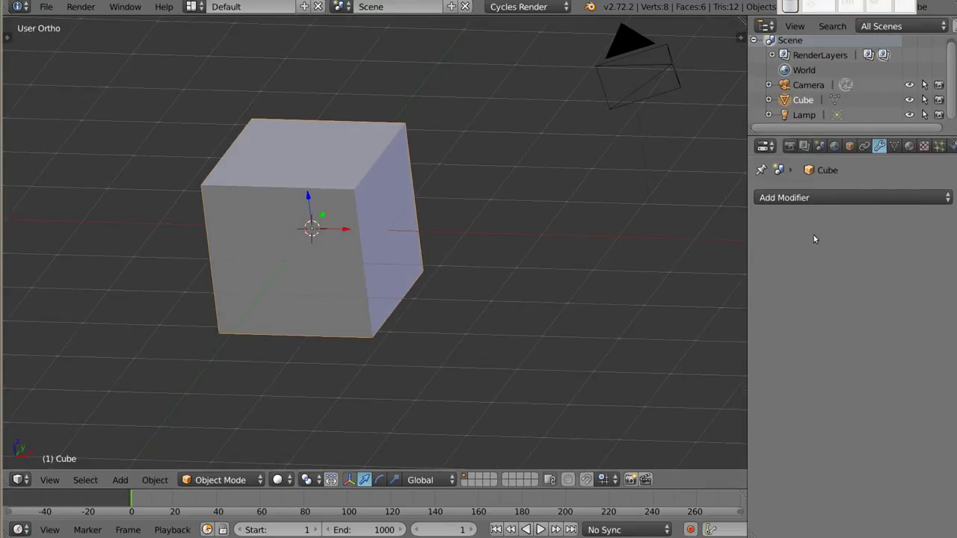
Step: Delete the cube and add a Mesh > Cylinder in its place
{"action": "left_click", "coordinate": [824, 197]}
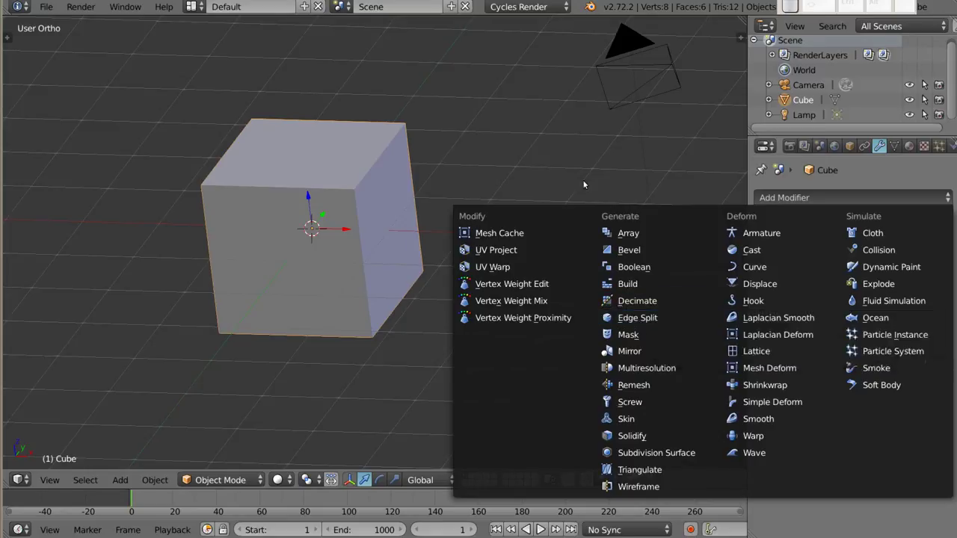
{"action": "key", "text": "Delete"}
{"action": "key", "text": "shift+a"}
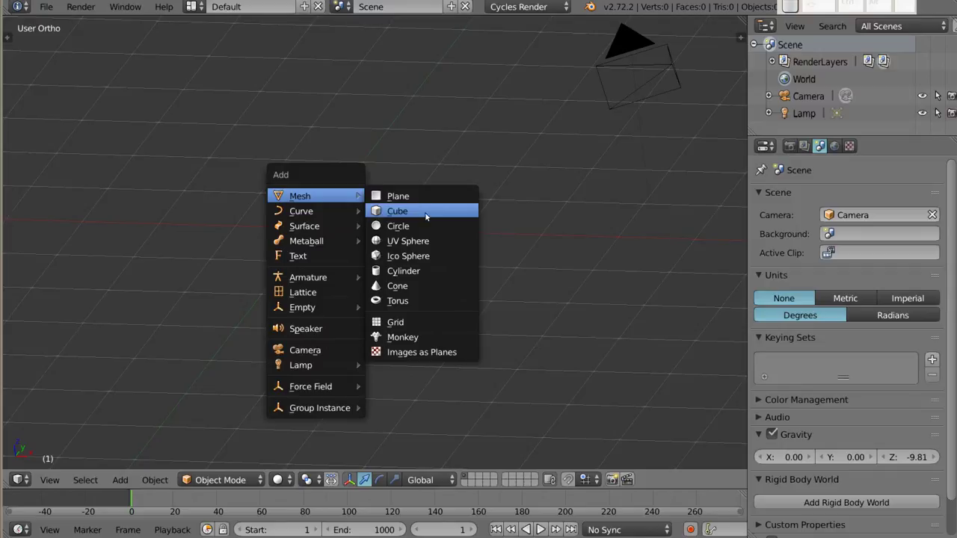
{"action": "left_click", "coordinate": [422, 270]}
{"action": "mouse_move", "coordinate": [326, 214]}
{"action": "middle_mouse_down"}
{"action": "mouse_move", "coordinate": [489, 275]}
{"action": "mouse_move", "coordinate": [515, 269]}
{"action": "middle_mouse_up"}
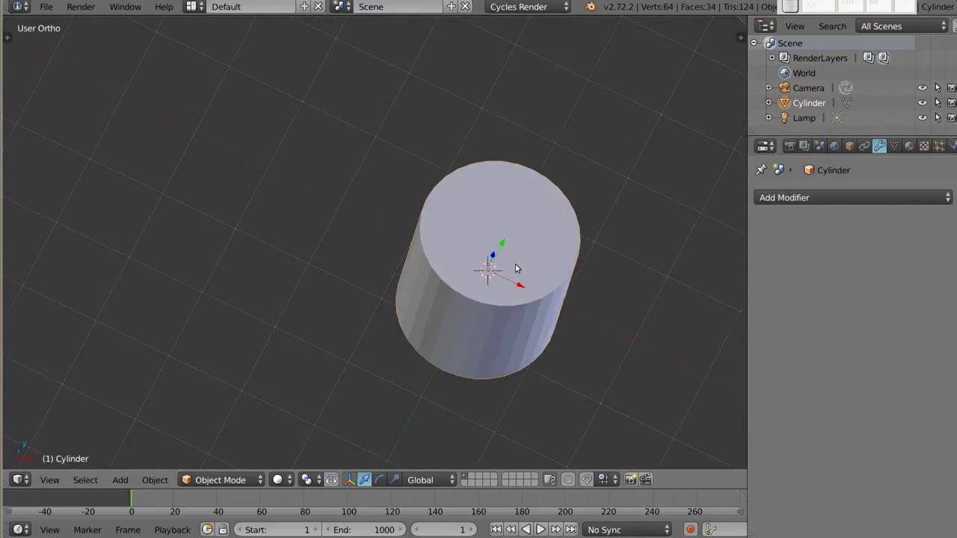
Step: Apply Shading: Smooth to the cylinder from the Tool Shelf and zoom in to inspect it
{"action": "mouse_move", "coordinate": [442, 320]}
{"action": "middle_mouse_down"}
{"action": "mouse_move", "coordinate": [454, 183]}
{"action": "mouse_move", "coordinate": [466, 216]}
{"action": "middle_mouse_up"}
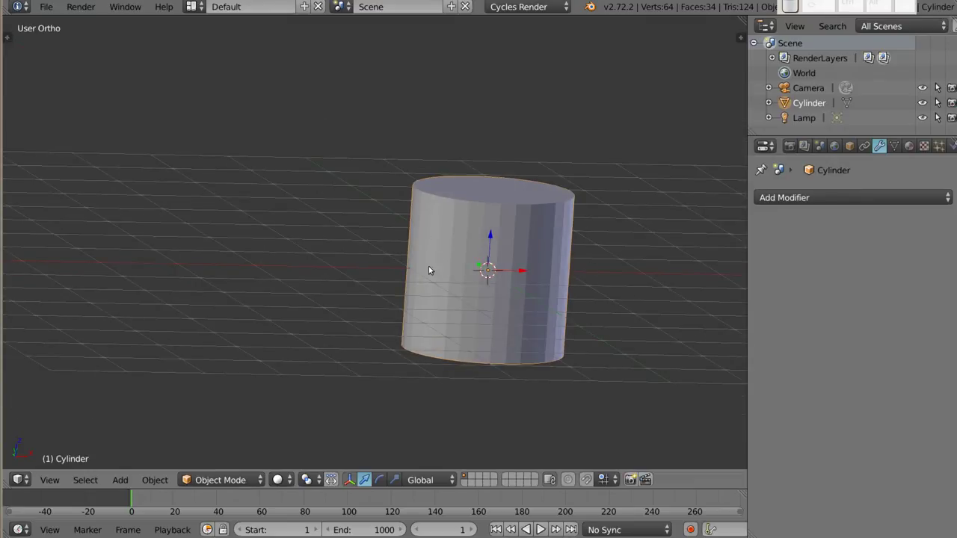
{"action": "key", "text": "t"}
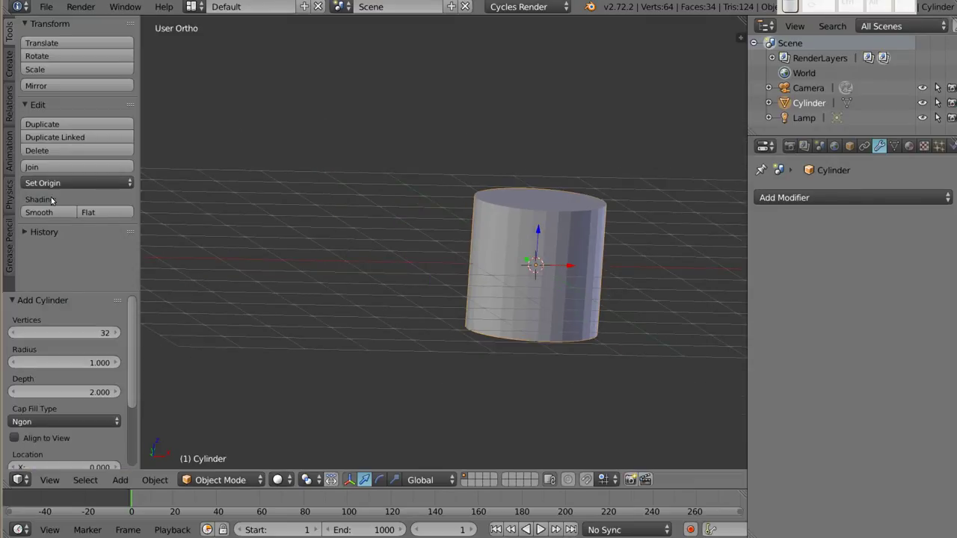
{"action": "left_click", "coordinate": [59, 216]}
{"action": "mouse_move", "coordinate": [263, 238]}
{"action": "middle_mouse_down"}
{"action": "mouse_move", "coordinate": [496, 225]}
{"action": "mouse_move", "coordinate": [458, 313]}
{"action": "mouse_move", "coordinate": [495, 198]}
{"action": "mouse_move", "coordinate": [451, 288]}
{"action": "mouse_move", "coordinate": [462, 276]}
{"action": "middle_mouse_up"}
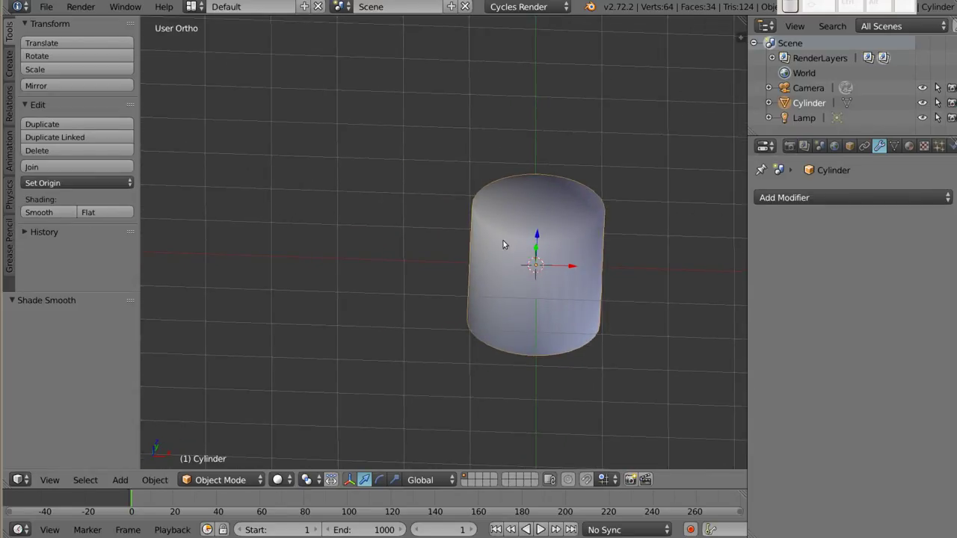
{"action": "middle_click_drag", "start_coordinate": [481, 223], "coordinate": [628, 242]}
{"action": "scroll", "coordinate": [499, 226], "scroll_direction": "up", "scroll_amount": 4}
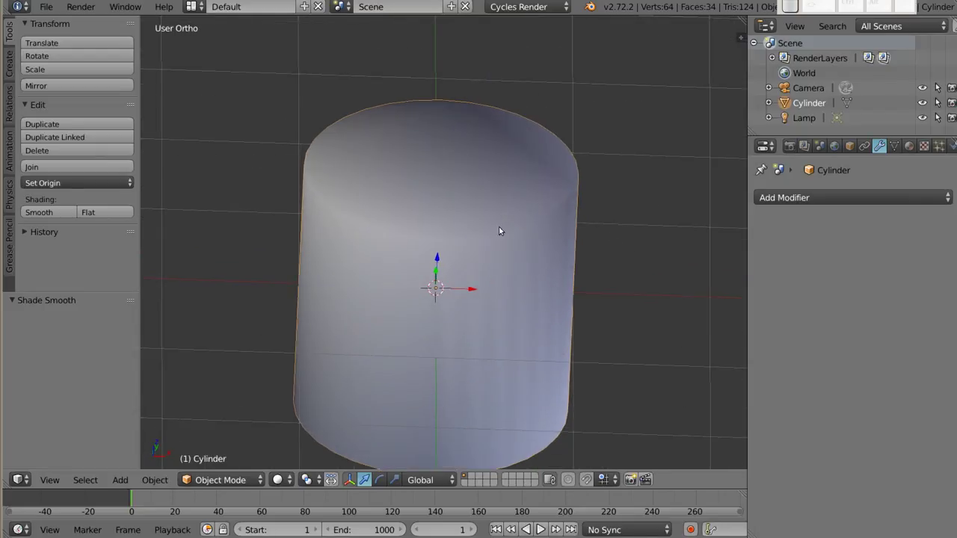
{"action": "mouse_move", "coordinate": [498, 226]}
{"action": "middle_mouse_down"}
{"action": "mouse_move", "coordinate": [514, 209]}
{"action": "mouse_move", "coordinate": [462, 230]}
{"action": "mouse_move", "coordinate": [486, 217]}
{"action": "mouse_move", "coordinate": [562, 270]}
{"action": "middle_mouse_up"}
{"action": "scroll", "coordinate": [486, 218], "scroll_direction": "down", "scroll_amount": 2}
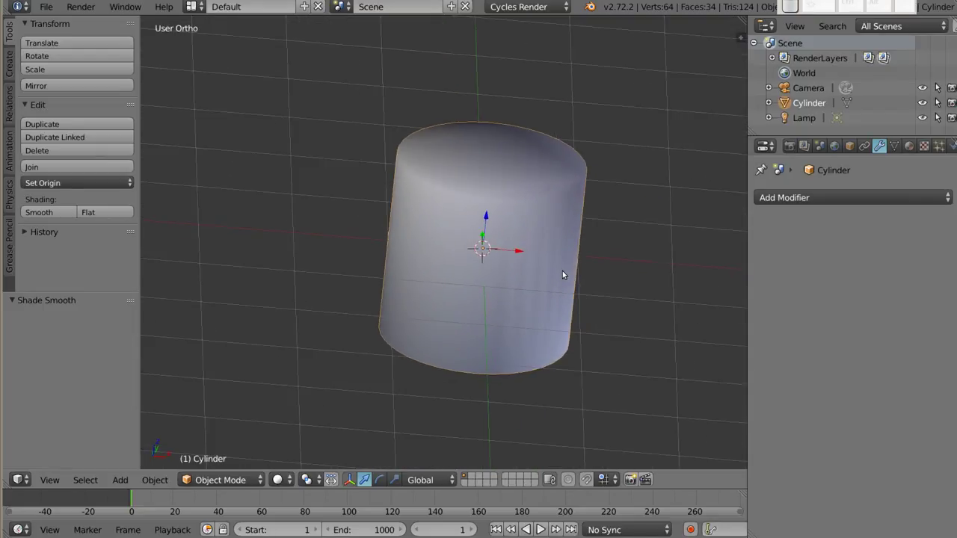
{"action": "left_click", "coordinate": [806, 197]}
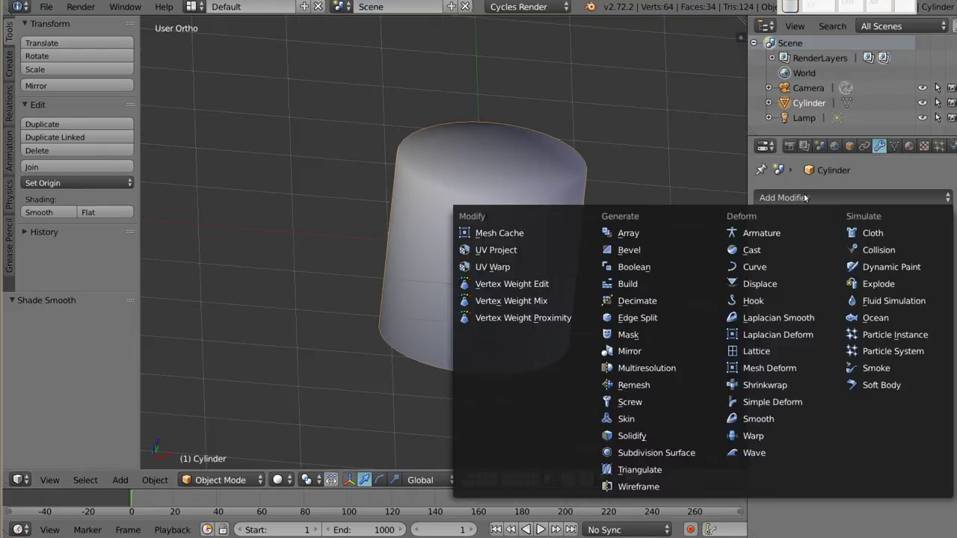
Step: Add an Edge Split modifier (30° split angle), inspect the caps, then remove it
{"action": "left_click", "coordinate": [658, 318]}
{"action": "mouse_move", "coordinate": [514, 247]}
{"action": "middle_mouse_down"}
{"action": "mouse_move", "coordinate": [459, 322]}
{"action": "mouse_move", "coordinate": [512, 393]}
{"action": "mouse_move", "coordinate": [593, 301]}
{"action": "mouse_move", "coordinate": [448, 49]}
{"action": "mouse_move", "coordinate": [414, 145]}
{"action": "mouse_move", "coordinate": [486, 252]}
{"action": "mouse_move", "coordinate": [502, 219]}
{"action": "mouse_move", "coordinate": [502, 192]}
{"action": "mouse_move", "coordinate": [454, 319]}
{"action": "mouse_move", "coordinate": [419, 187]}
{"action": "middle_mouse_up"}
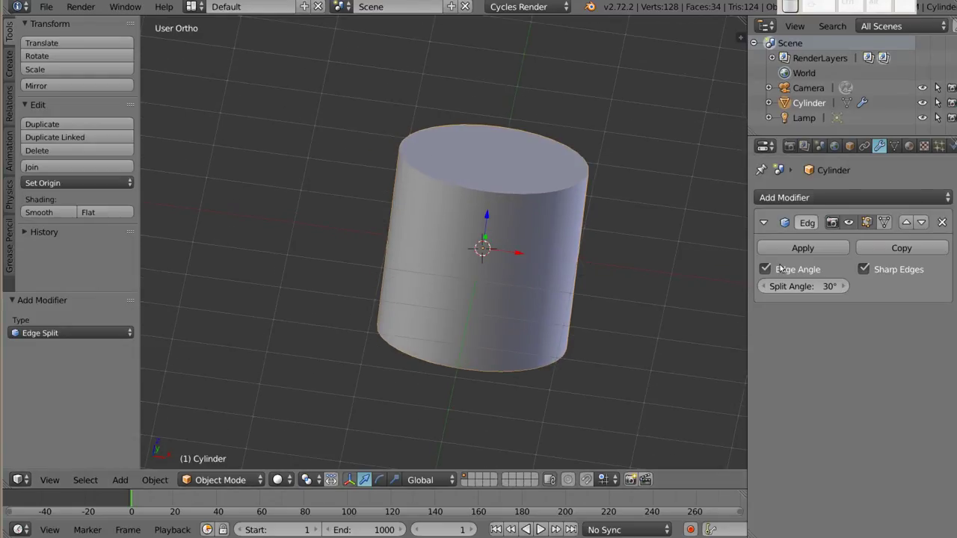
{"action": "middle_click_drag", "start_coordinate": [491, 282], "coordinate": [504, 333]}
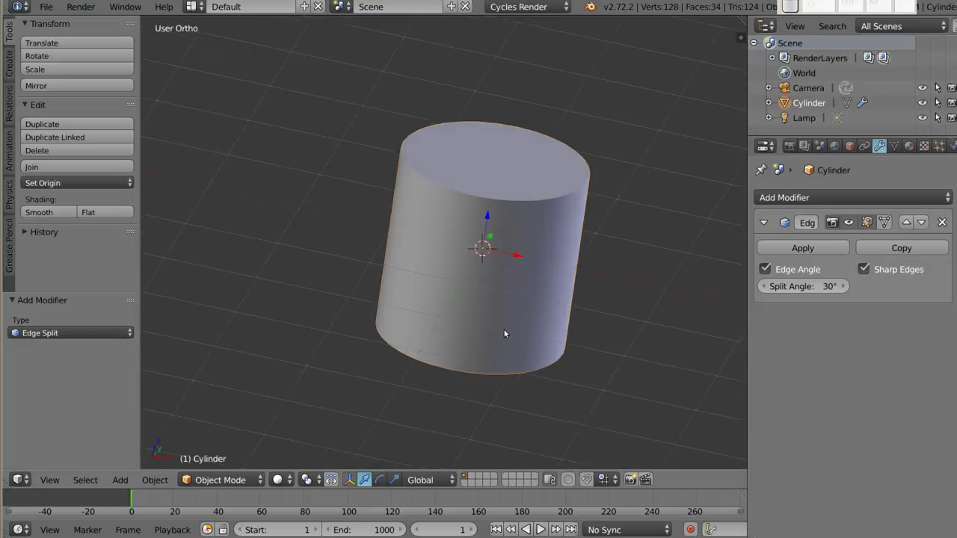
{"action": "middle_click_drag", "start_coordinate": [445, 259], "coordinate": [456, 245]}
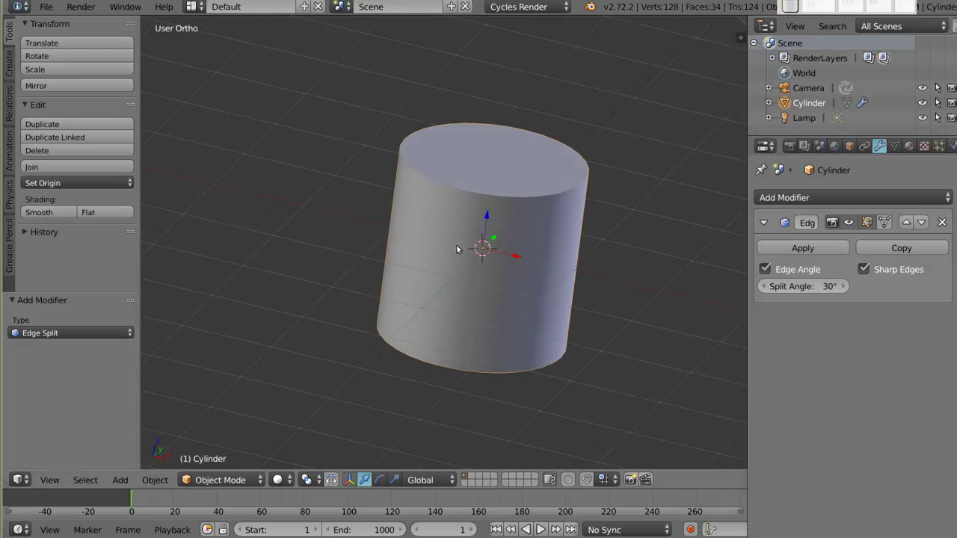
{"action": "left_click", "coordinate": [942, 223]}
{"action": "left_click", "coordinate": [790, 200]}
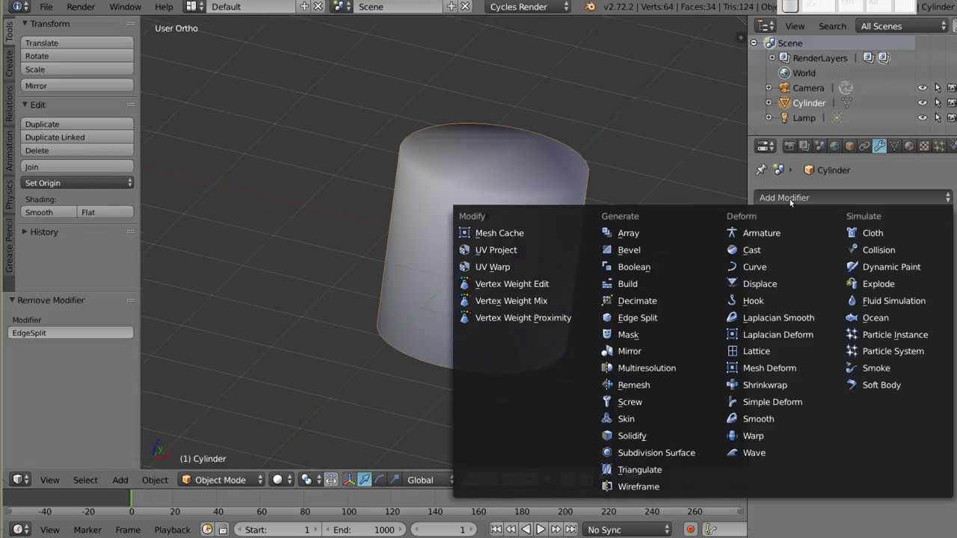
Step: Add an X-axis Mirror modifier to the cylinder and inspect it in Edit Mode wireframe
{"action": "left_click", "coordinate": [649, 355]}
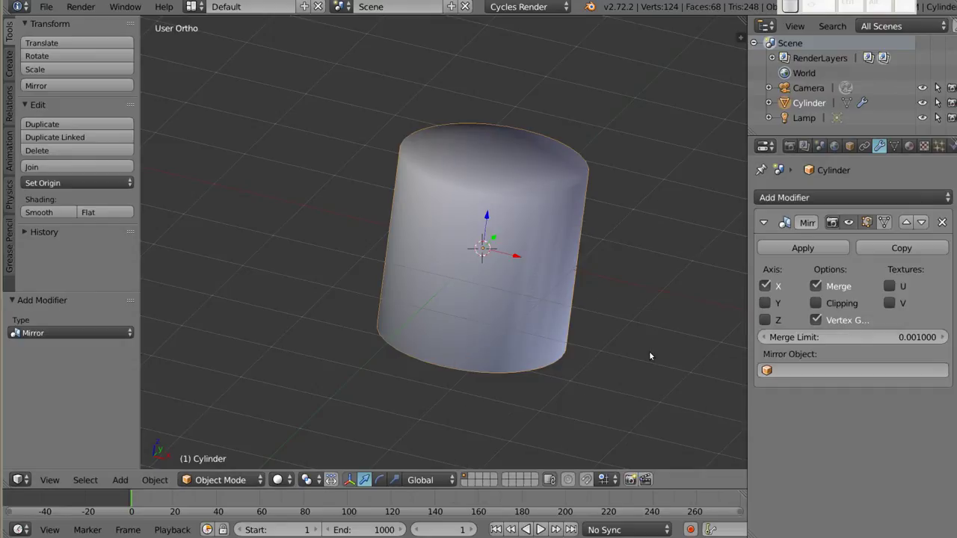
{"action": "mouse_move", "coordinate": [425, 196]}
{"action": "middle_mouse_down"}
{"action": "mouse_move", "coordinate": [442, 292]}
{"action": "mouse_move", "coordinate": [416, 188]}
{"action": "mouse_move", "coordinate": [416, 231]}
{"action": "mouse_move", "coordinate": [403, 255]}
{"action": "middle_mouse_up"}
{"action": "middle_click_drag", "start_coordinate": [523, 258], "coordinate": [529, 247]}
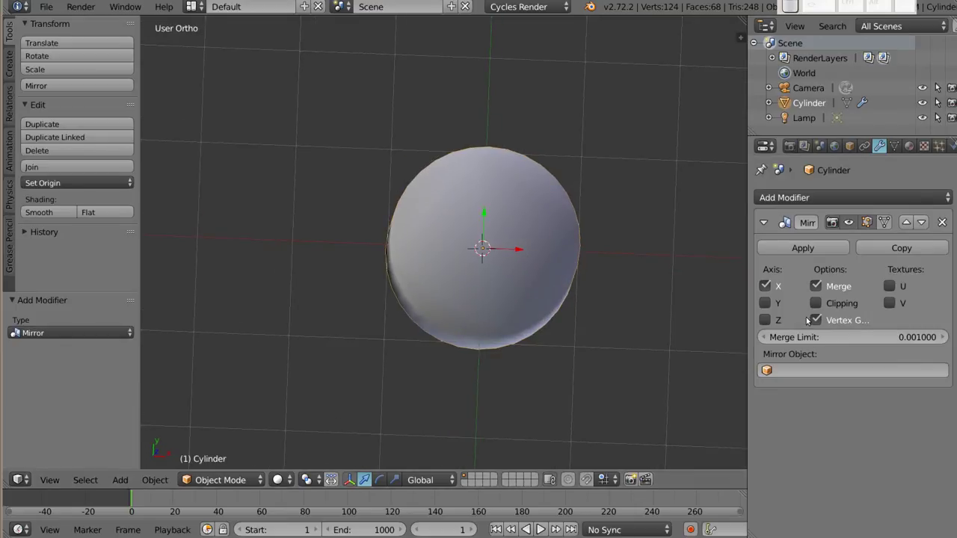
{"action": "key", "text": "Tab"}
{"action": "key", "text": "z"}
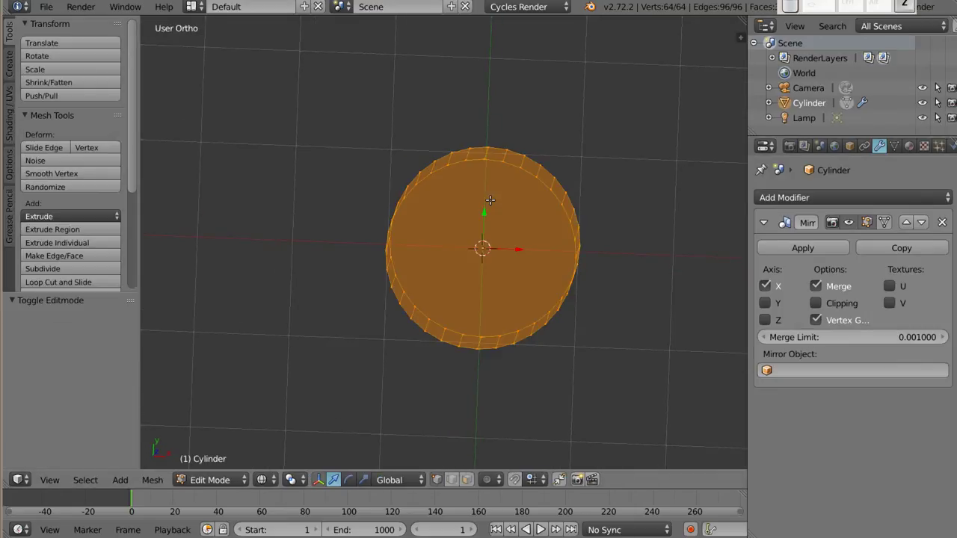
{"action": "middle_click_drag", "start_coordinate": [490, 248], "coordinate": [501, 236]}
{"action": "key", "text": "Tab"}
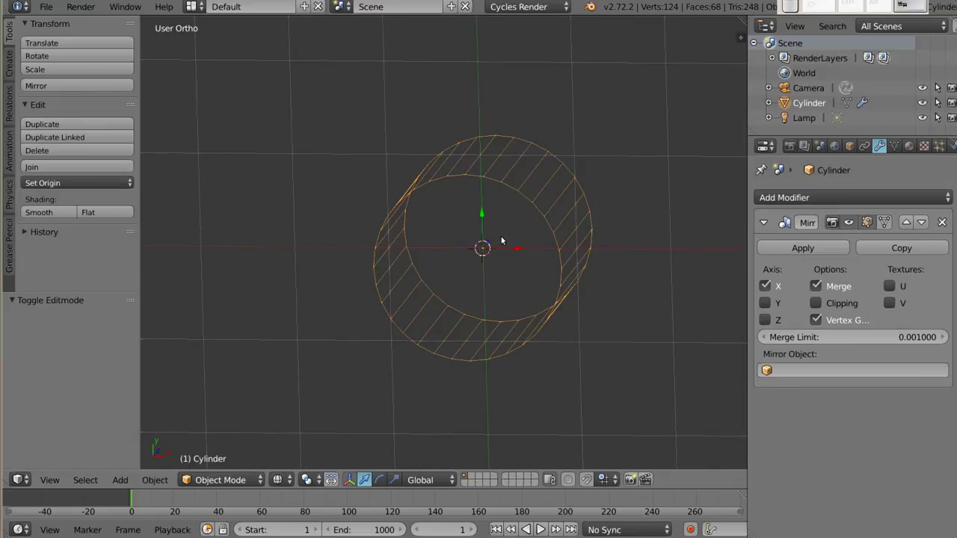
Step: Delete the mirrored cylinder to make room for a new cube
{"action": "key", "text": "x"}
{"action": "key", "text": "Return"}
{"action": "key", "text": "shift+a"}
Step: Add a new cube and loop-cut it down the middle in Edit Mode
{"action": "left_click", "coordinate": [553, 253]}
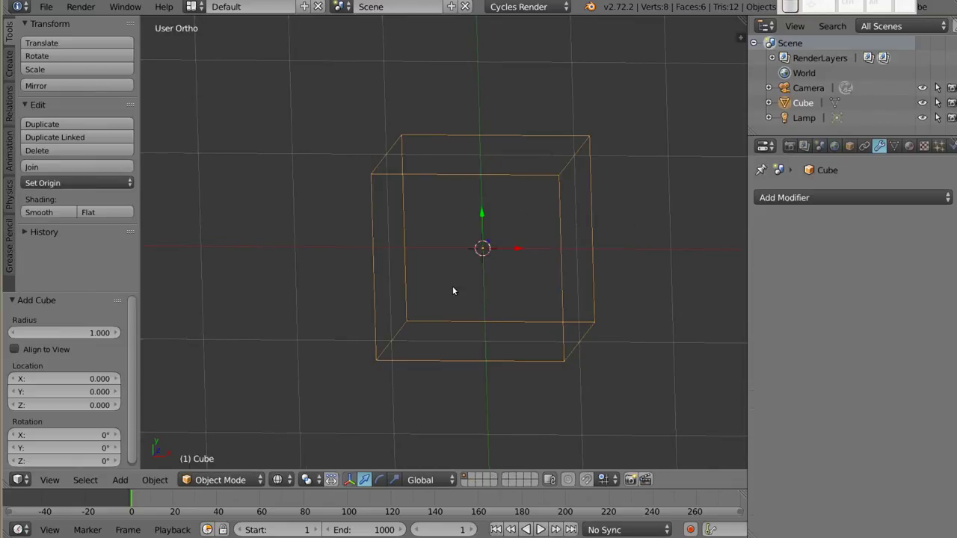
{"action": "middle_click_drag", "start_coordinate": [453, 288], "coordinate": [455, 256]}
{"action": "key", "text": "Tab"}
{"action": "key", "text": "z"}
{"action": "key", "text": "ctrl+r"}
{"action": "key", "text": "z"}
{"action": "left_click", "coordinate": [478, 185]}
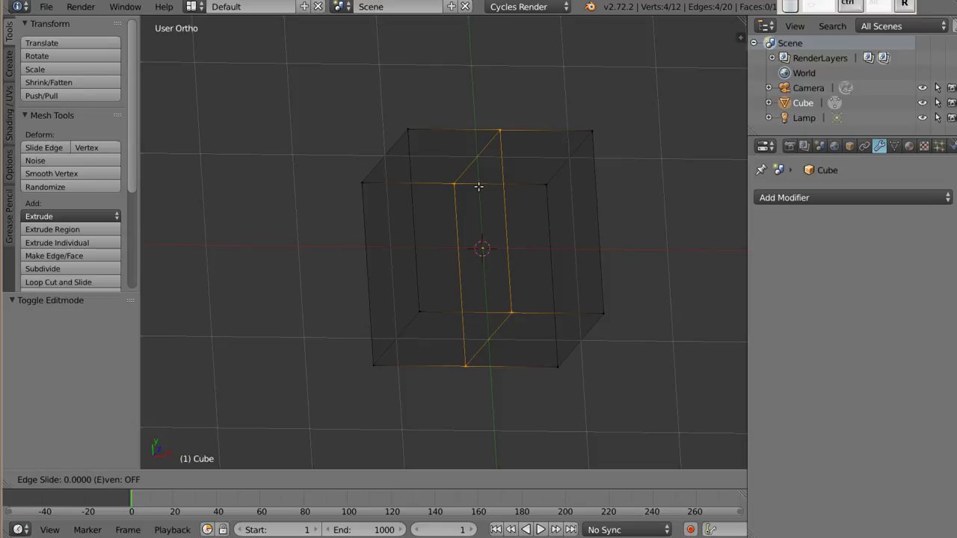
{"action": "right_click", "coordinate": [478, 185]}
{"action": "mouse_move", "coordinate": [478, 186]}
{"action": "middle_mouse_down"}
{"action": "mouse_move", "coordinate": [517, 225]}
{"action": "mouse_move", "coordinate": [433, 316]}
{"action": "middle_mouse_up"}
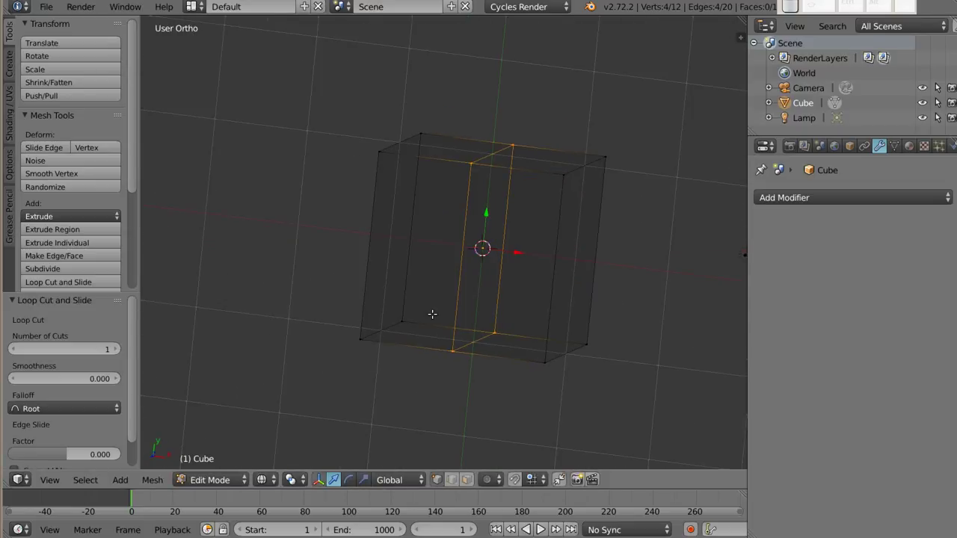
Step: In front view, box-select and delete the left-half vertices, leaving an open half-cube
{"action": "key", "text": "1"}
{"action": "key", "text": "a"}
{"action": "key", "text": "b"}
{"action": "left_click_drag", "start_coordinate": [358, 158], "coordinate": [408, 385]}
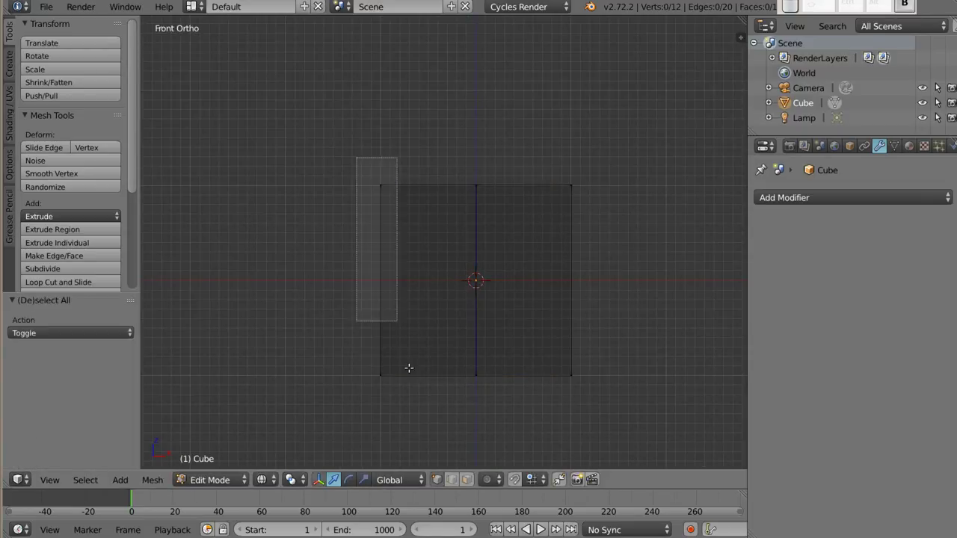
{"action": "key", "text": "x"}
{"action": "left_click", "coordinate": [415, 394]}
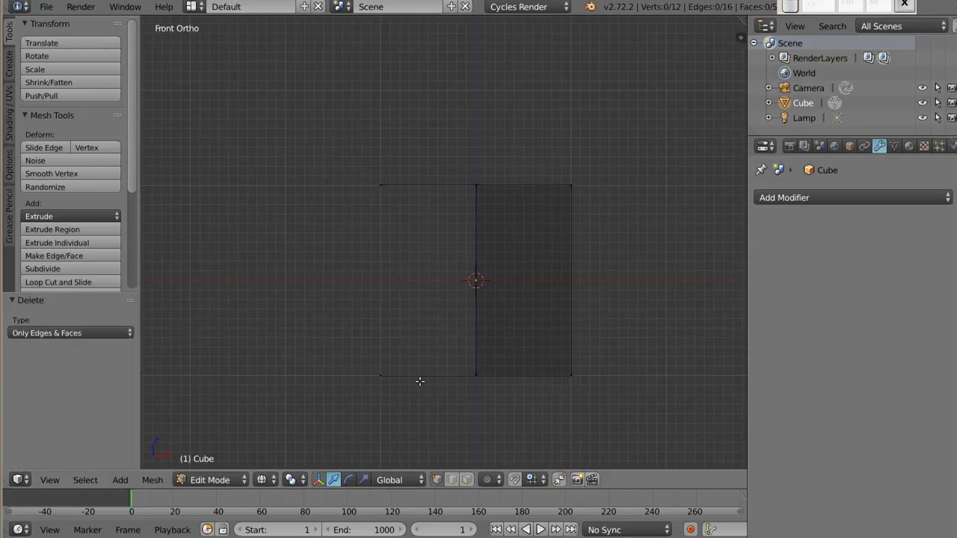
{"action": "key", "text": "b"}
{"action": "left_click_drag", "start_coordinate": [356, 155], "coordinate": [419, 429]}
{"action": "key", "text": "x"}
{"action": "left_click", "coordinate": [377, 163]}
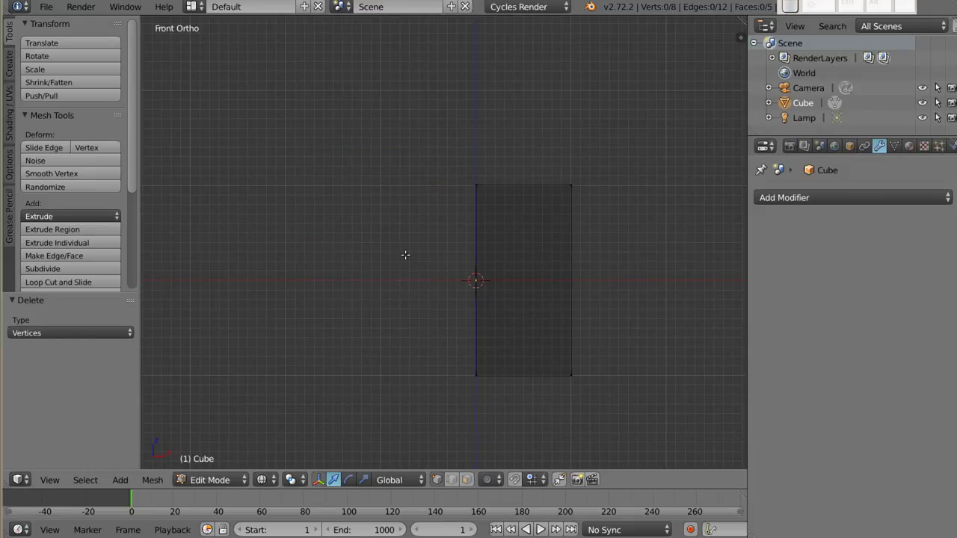
{"action": "mouse_move", "coordinate": [405, 255]}
{"action": "middle_mouse_down"}
{"action": "mouse_move", "coordinate": [466, 280]}
{"action": "mouse_move", "coordinate": [608, 297]}
{"action": "mouse_move", "coordinate": [673, 285]}
{"action": "mouse_move", "coordinate": [380, 202]}
{"action": "mouse_move", "coordinate": [418, 299]}
{"action": "mouse_move", "coordinate": [447, 289]}
{"action": "mouse_move", "coordinate": [464, 249]}
{"action": "mouse_move", "coordinate": [461, 265]}
{"action": "middle_mouse_up"}
Step: Add a Mirror modifier to the half box, then move and rotate the half off-centre
{"action": "left_click", "coordinate": [806, 198]}
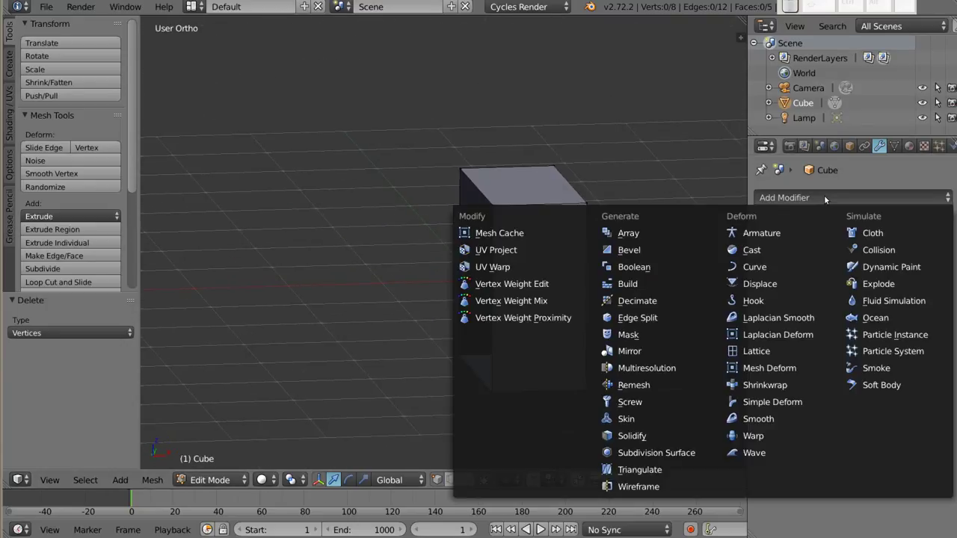
{"action": "left_click", "coordinate": [642, 351]}
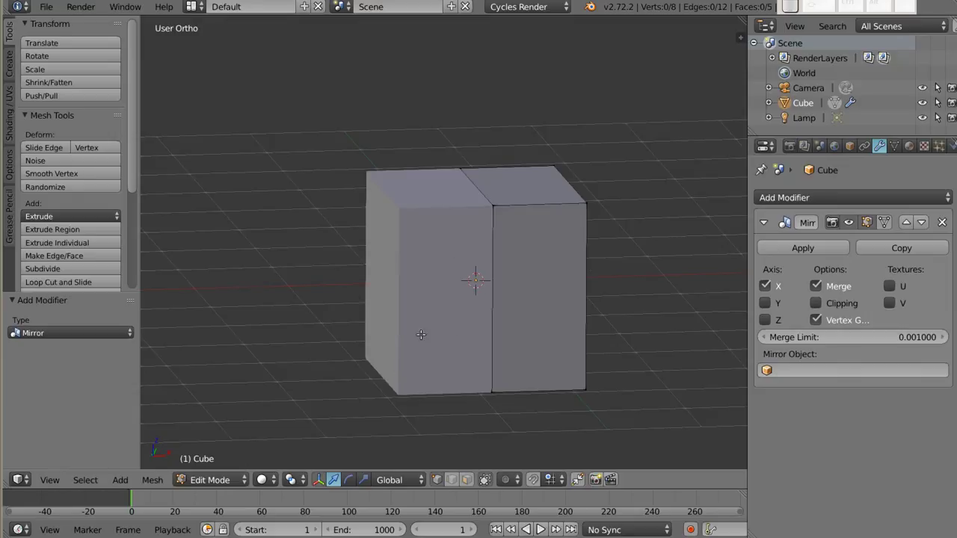
{"action": "key", "text": "a"}
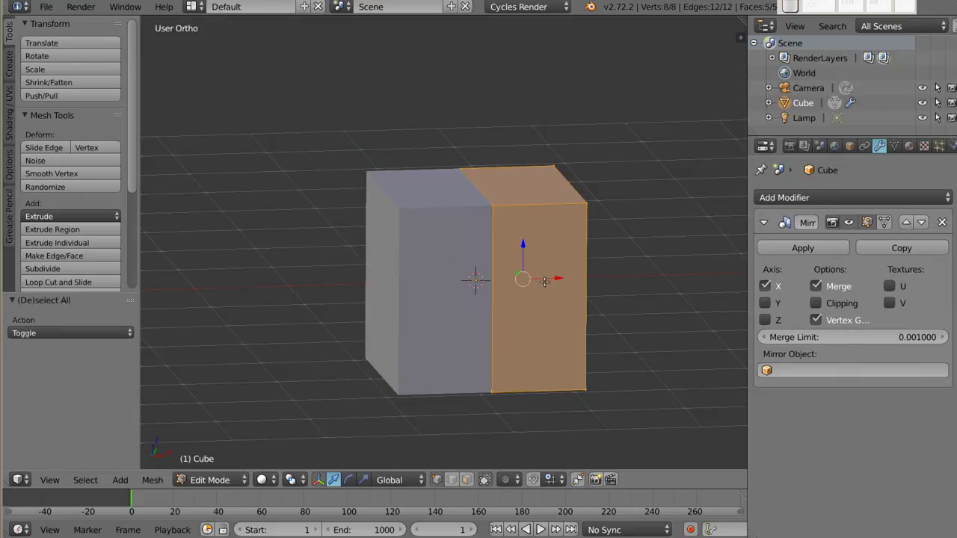
{"action": "left_click_drag", "start_coordinate": [544, 281], "coordinate": [580, 279]}
{"action": "mouse_move", "coordinate": [549, 311]}
{"action": "middle_mouse_down"}
{"action": "mouse_move", "coordinate": [489, 343]}
{"action": "mouse_move", "coordinate": [420, 254]}
{"action": "mouse_move", "coordinate": [449, 299]}
{"action": "middle_mouse_up"}
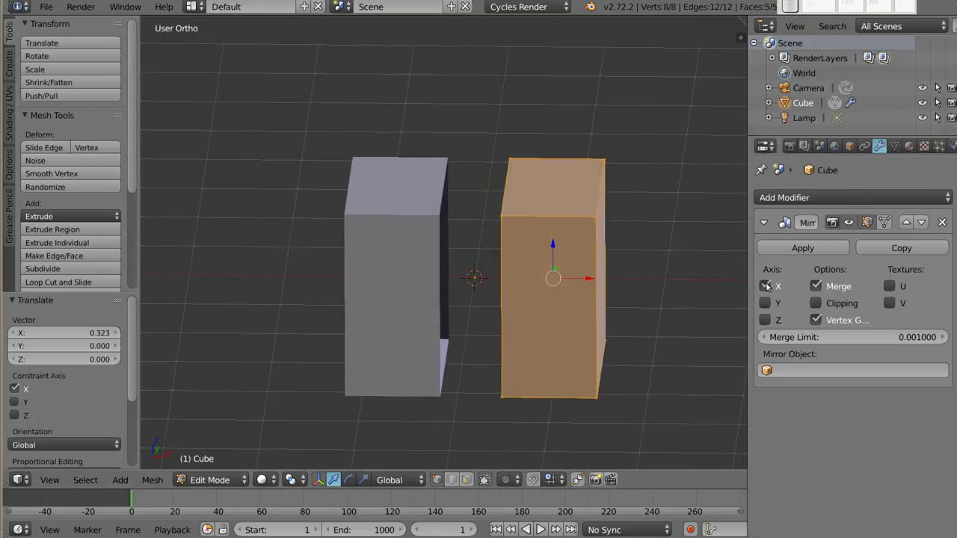
{"action": "key", "text": "r"}
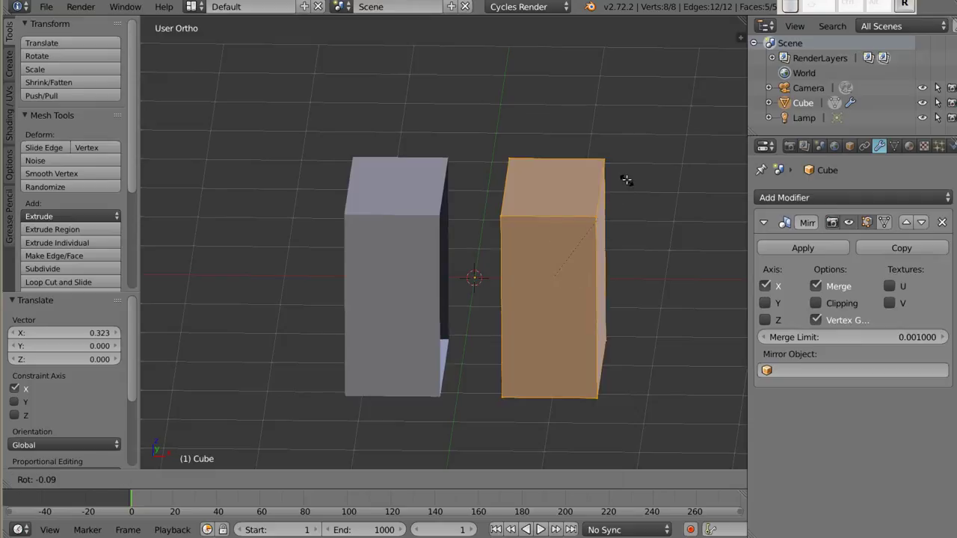
{"action": "left_click", "coordinate": [662, 241]}
{"action": "key", "text": "g"}
{"action": "left_click", "coordinate": [532, 272]}
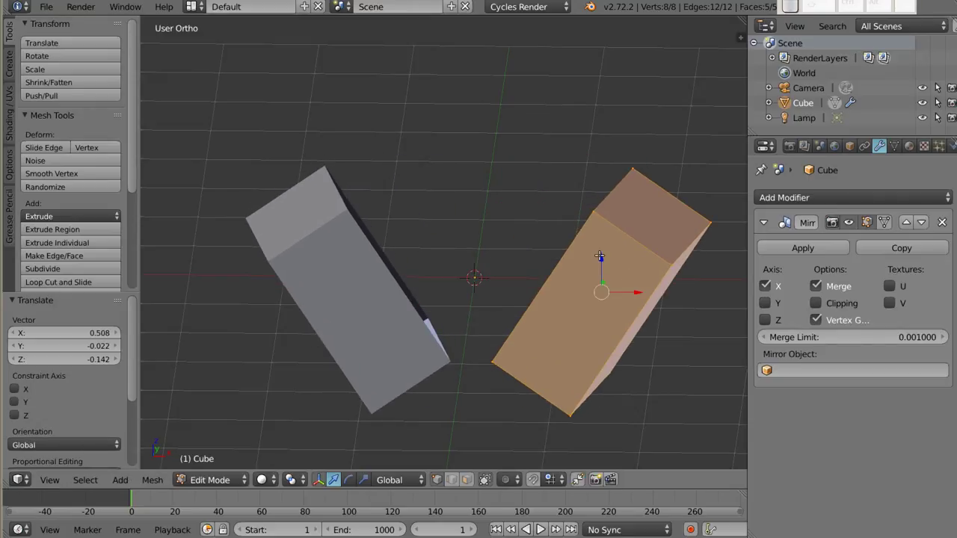
{"action": "key", "text": "g"}
{"action": "left_click", "coordinate": [576, 319]}
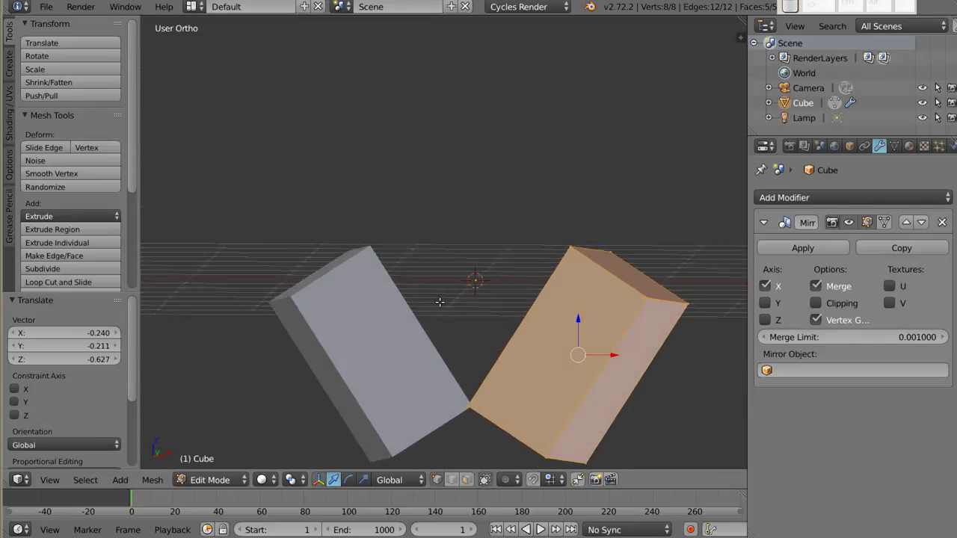
Step: Enable the Mirror Z and Y axes, then move and rotate the mesh into an eight-part cluster
{"action": "left_click", "coordinate": [765, 321]}
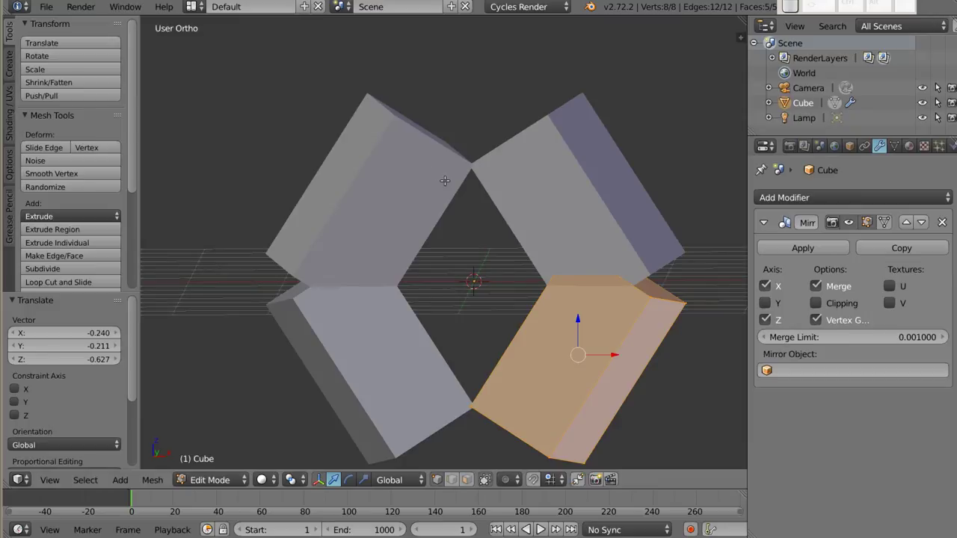
{"action": "left_click", "coordinate": [765, 303]}
{"action": "middle_click_drag", "start_coordinate": [710, 298], "coordinate": [401, 227]}
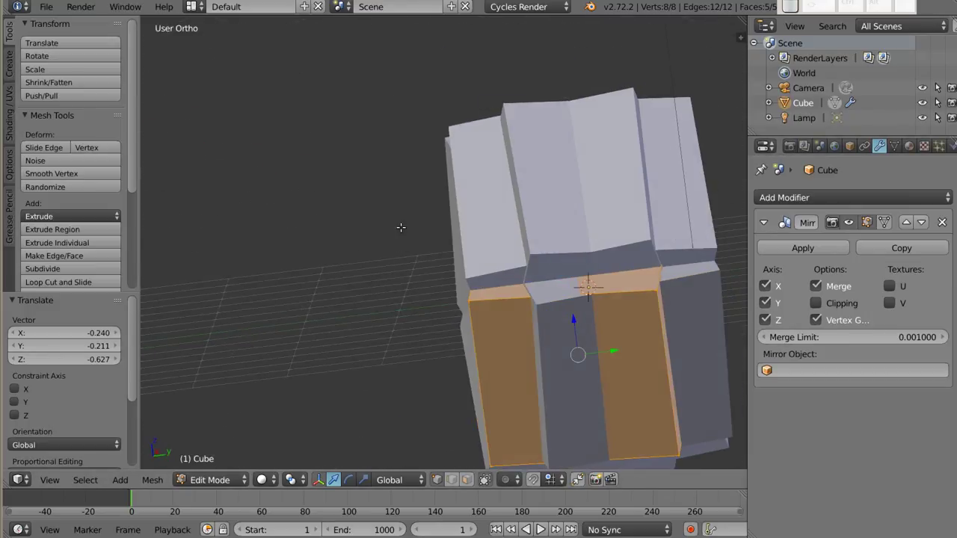
{"action": "key", "text": "g"}
{"action": "left_click", "coordinate": [523, 336]}
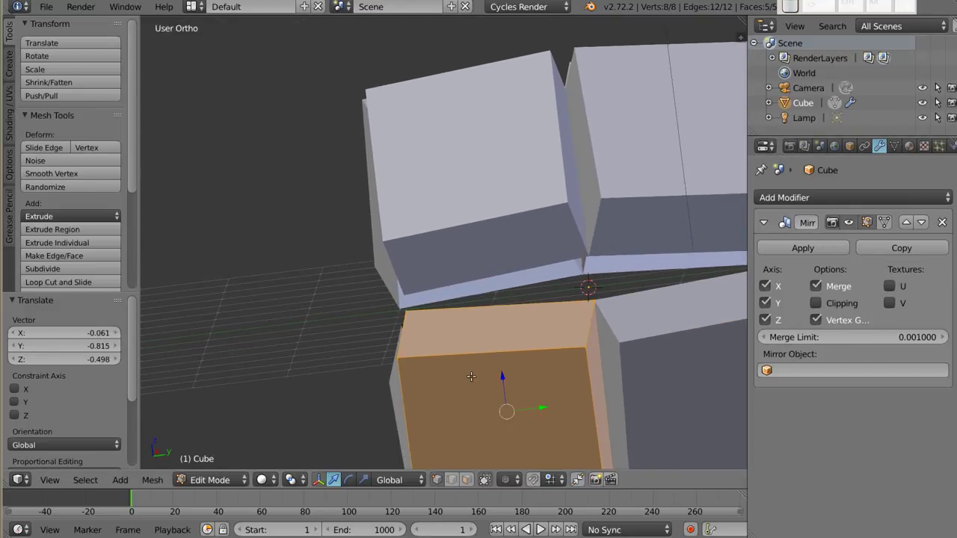
{"action": "mouse_move", "coordinate": [523, 336]}
{"action": "middle_mouse_down"}
{"action": "mouse_move", "coordinate": [611, 227]}
{"action": "mouse_move", "coordinate": [523, 358]}
{"action": "middle_mouse_up"}
{"action": "key", "text": "r"}
{"action": "key", "text": "r"}
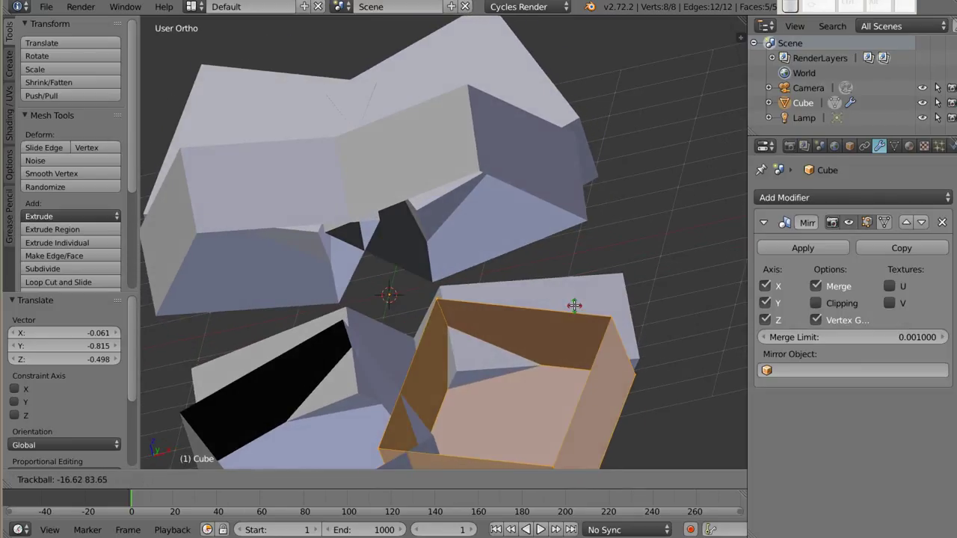
{"action": "left_click", "coordinate": [572, 306]}
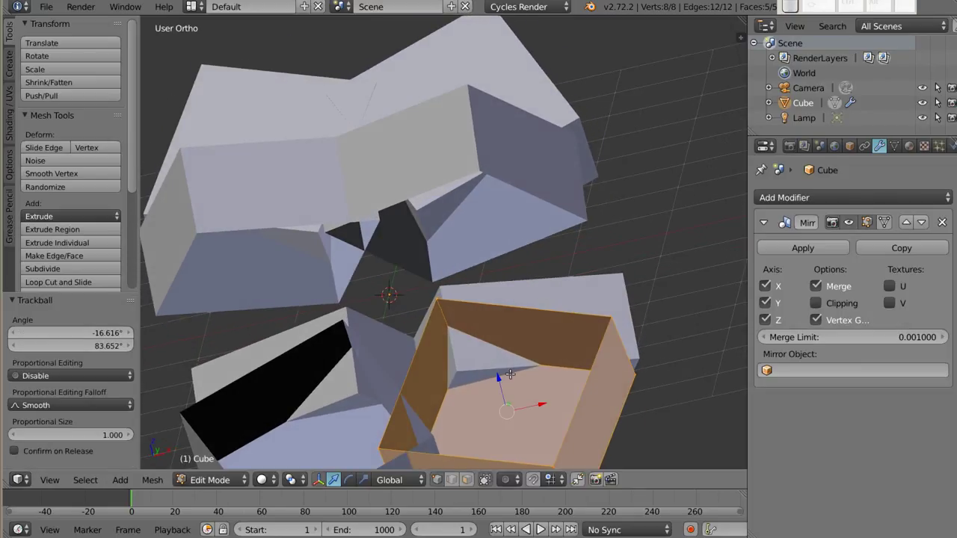
{"action": "key", "text": "g"}
{"action": "left_click", "coordinate": [493, 333]}
{"action": "middle_click_drag", "start_coordinate": [494, 332], "coordinate": [466, 275]}
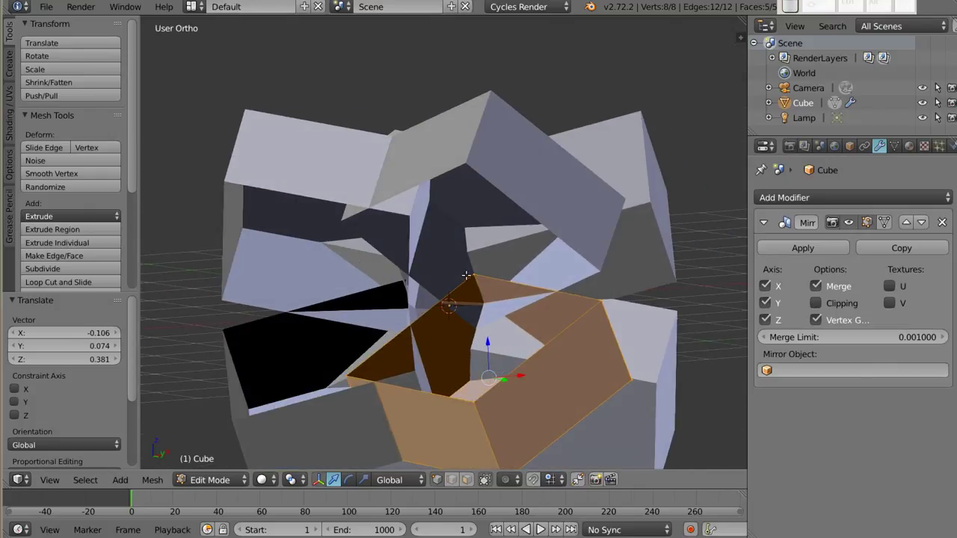
Step: Delete the mirrored cube and add a fresh cube in its place
{"action": "key", "text": "Tab"}
{"action": "key", "text": "x"}
{"action": "left_click", "coordinate": [512, 234]}
{"action": "key", "text": "shift+a"}
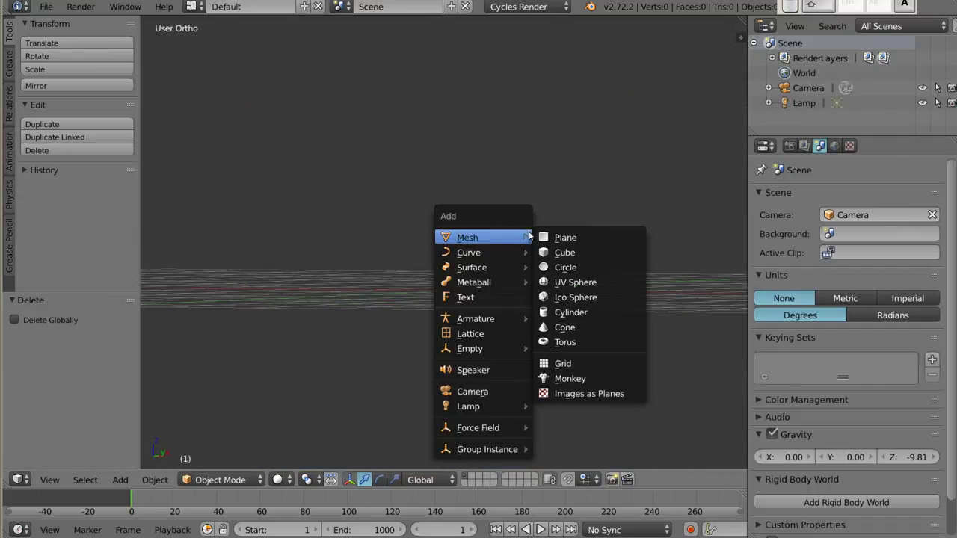
{"action": "left_click", "coordinate": [564, 252]}
{"action": "middle_click_drag", "start_coordinate": [565, 251], "coordinate": [401, 201]}
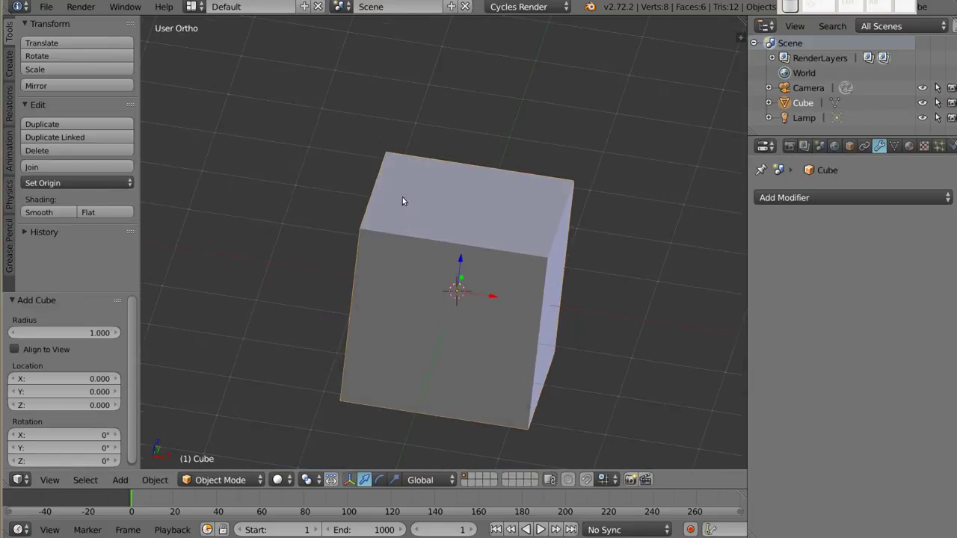
{"action": "left_click", "coordinate": [852, 199]}
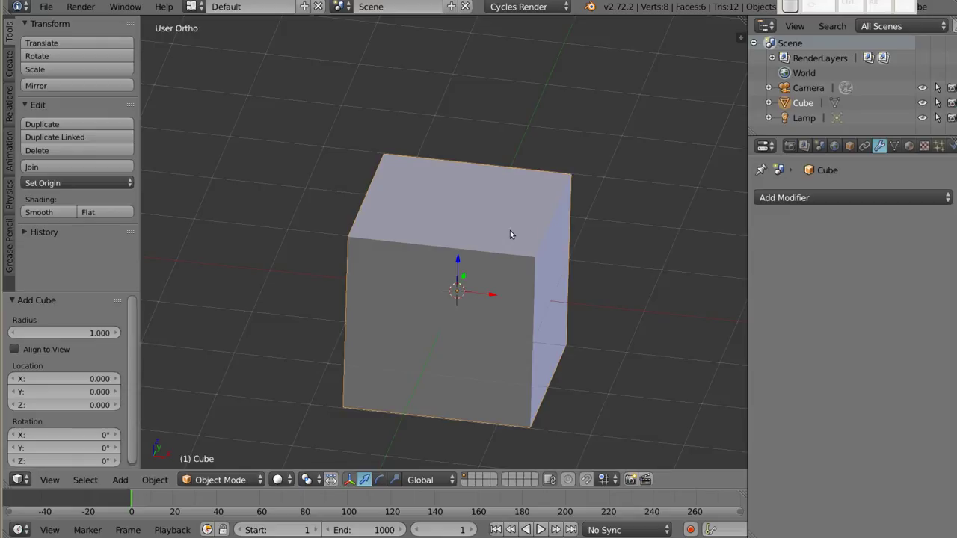
Step: Replace the fresh cube with a new Plane mesh
{"action": "middle_click_drag", "start_coordinate": [440, 283], "coordinate": [451, 237]}
{"action": "key", "text": "x"}
{"action": "left_click", "coordinate": [448, 212]}
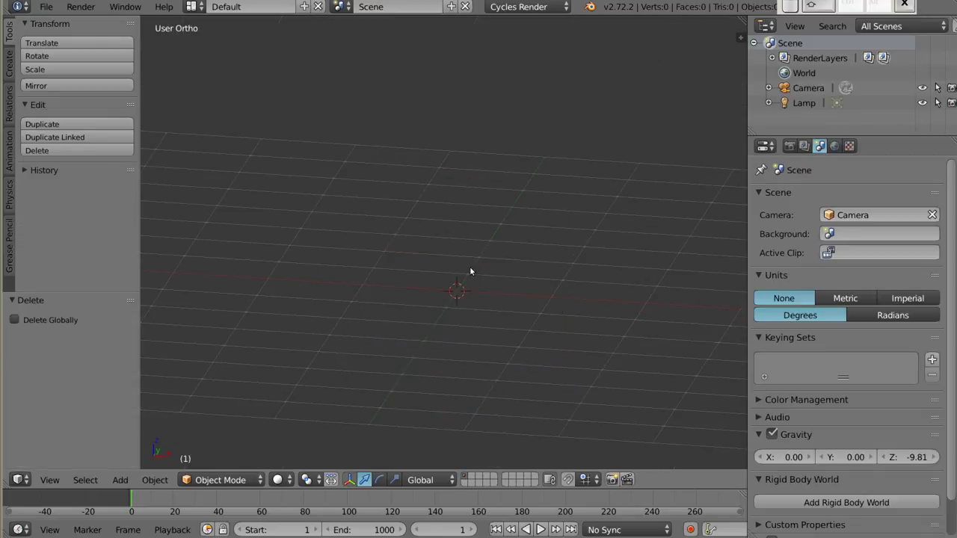
{"action": "key", "text": "shift+a"}
{"action": "left_click", "coordinate": [538, 271]}
Step: In Edit Mode, delete the plane's vertices so only a single vertex remains
{"action": "key", "text": "Tab"}
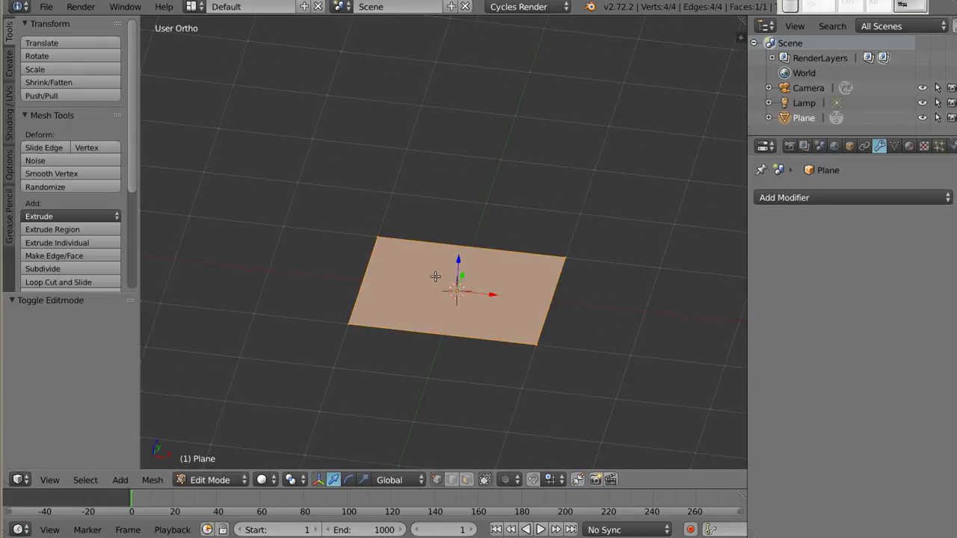
{"action": "right_click", "coordinate": [372, 230]}
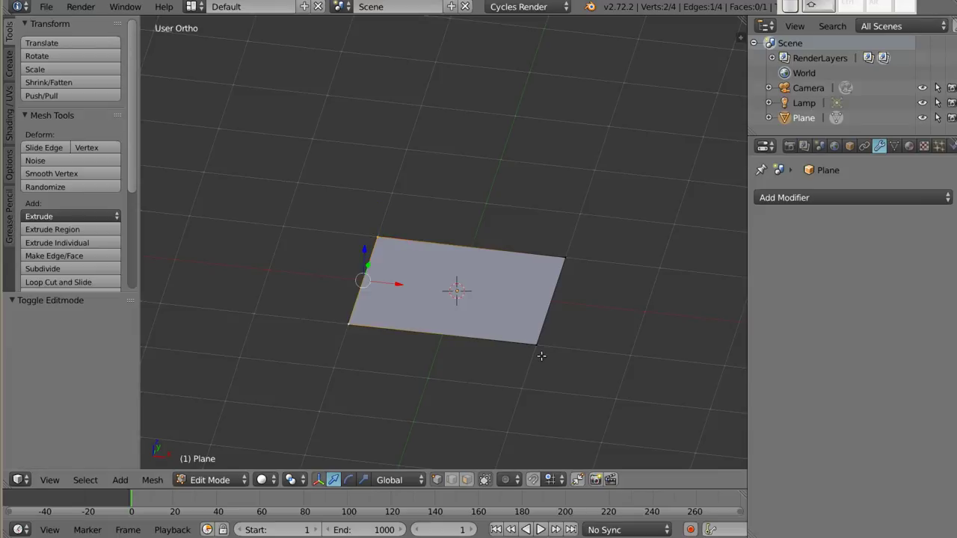
{"action": "key", "text": "x"}
{"action": "left_click", "coordinate": [411, 346]}
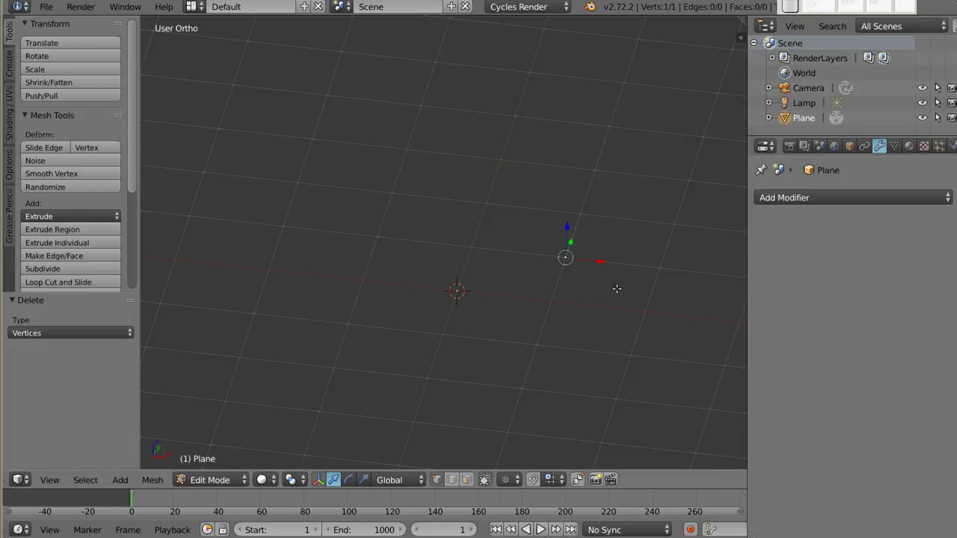
Step: Add a Skin modifier to the vertex and extrude a column with left and right arms
{"action": "left_click", "coordinate": [782, 197]}
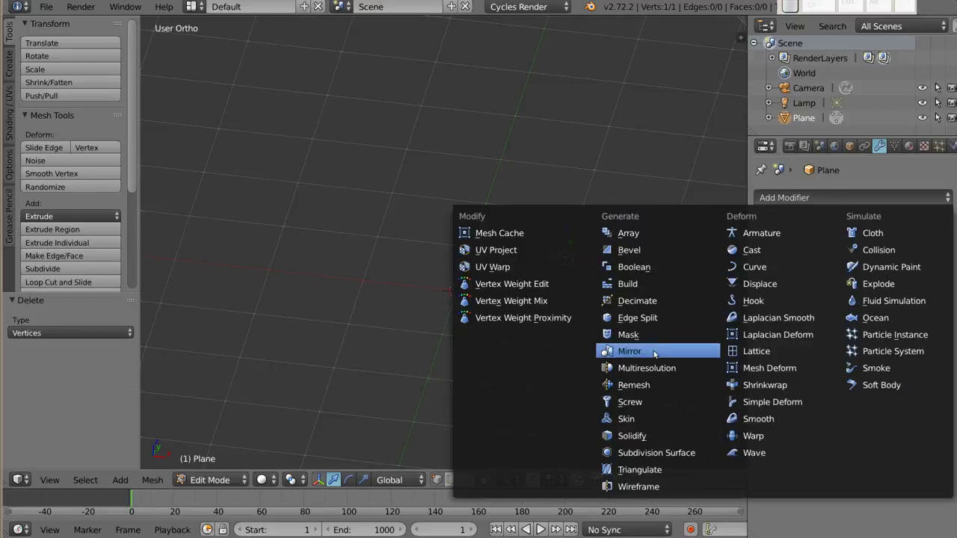
{"action": "left_click", "coordinate": [641, 417]}
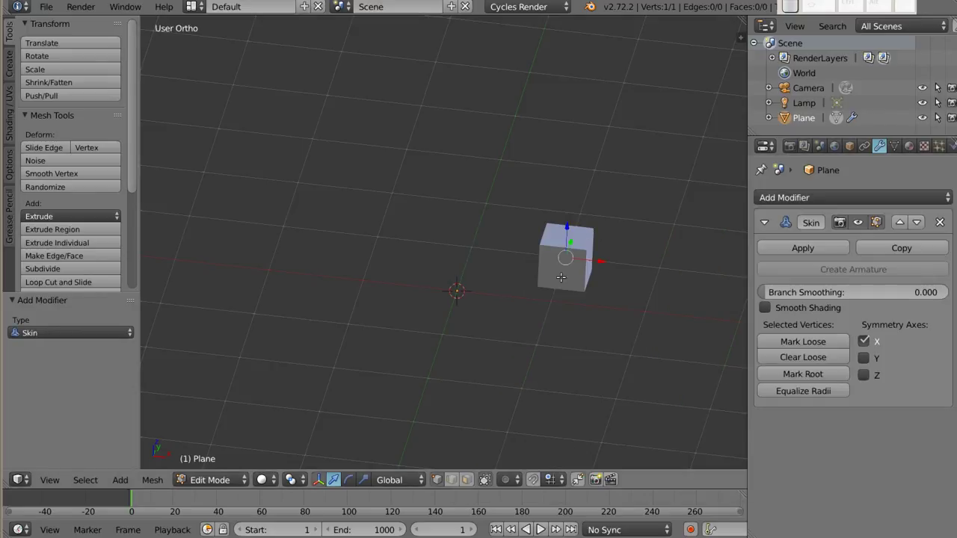
{"action": "key", "text": "e"}
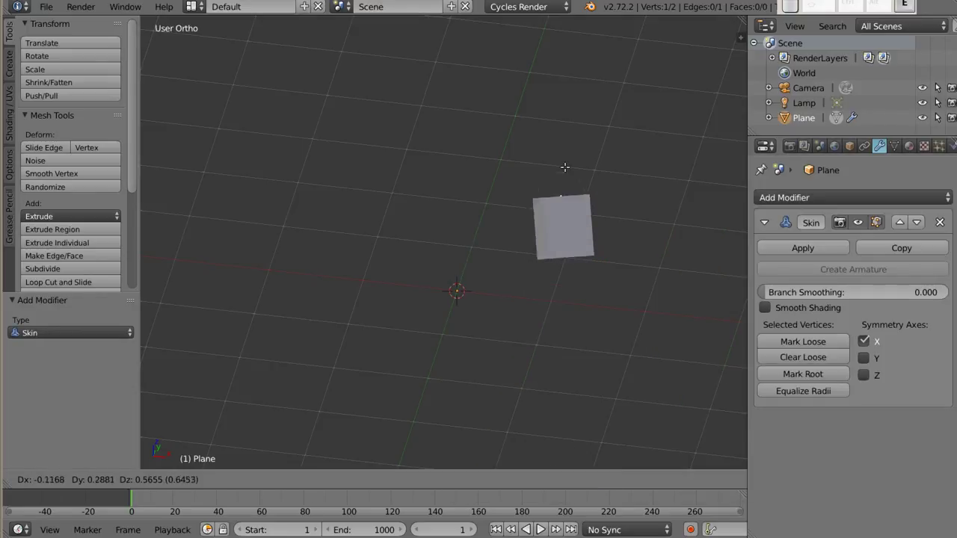
{"action": "left_click", "coordinate": [571, 97]}
{"action": "key", "text": "e"}
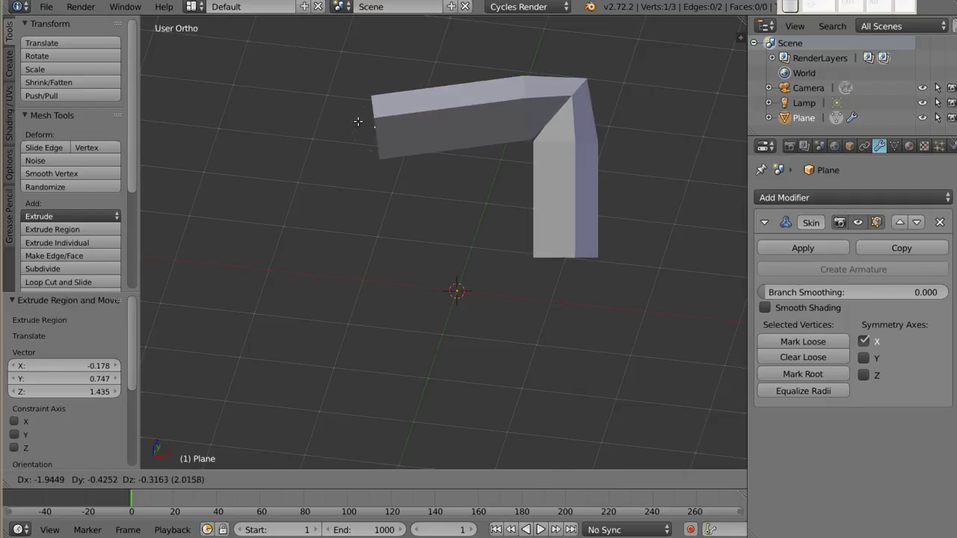
{"action": "left_click", "coordinate": [365, 120]}
{"action": "key", "text": "e"}
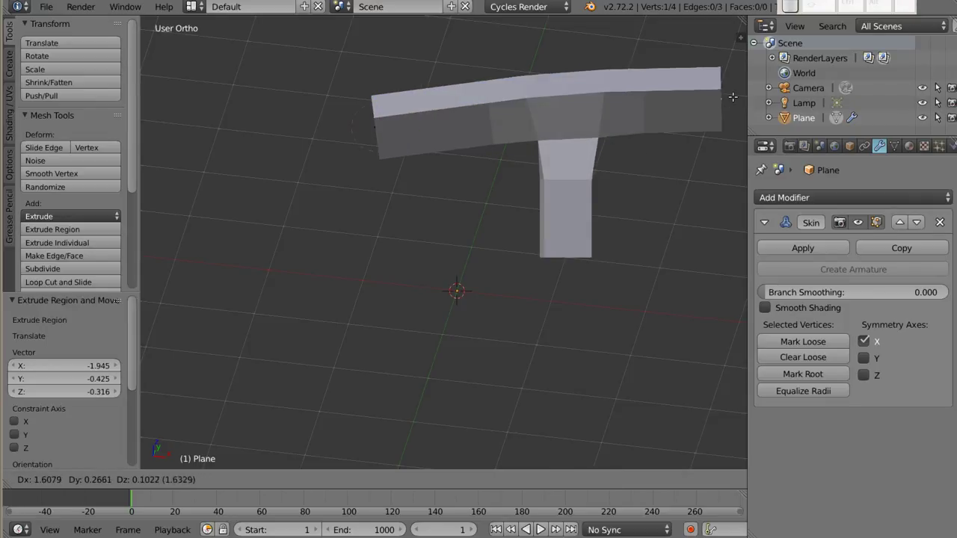
{"action": "left_click", "coordinate": [728, 96]}
Step: Extrude a first leg down-left from the column bottom and reposition its end vertex
{"action": "right_click", "coordinate": [563, 254]}
{"action": "key", "text": "e"}
{"action": "left_click", "coordinate": [462, 397]}
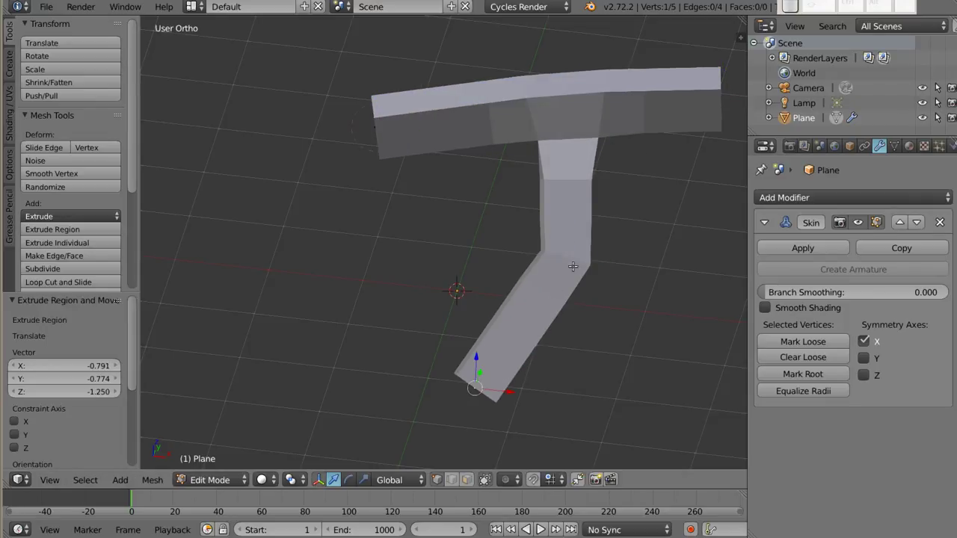
{"action": "key", "text": "e"}
{"action": "left_click", "coordinate": [571, 314]}
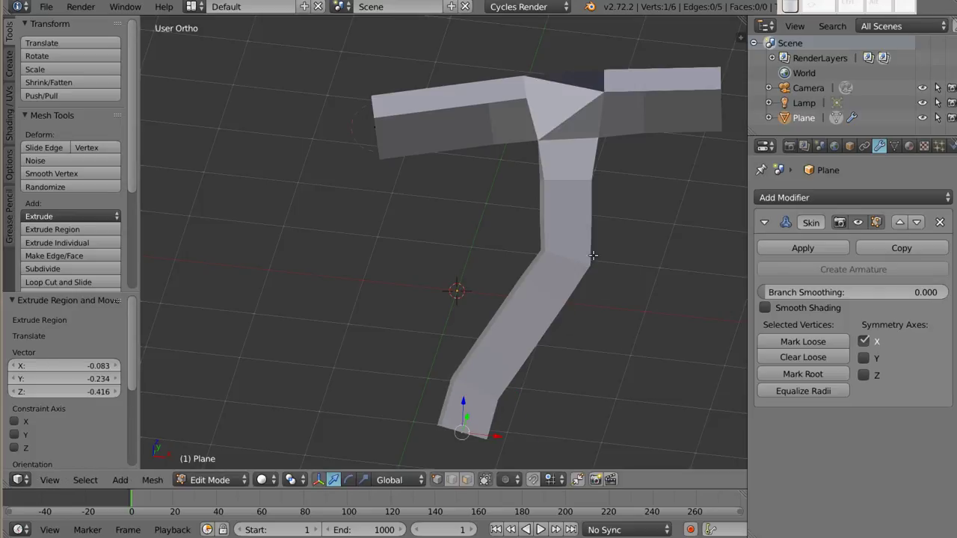
{"action": "key", "text": "g"}
{"action": "left_click", "coordinate": [430, 384]}
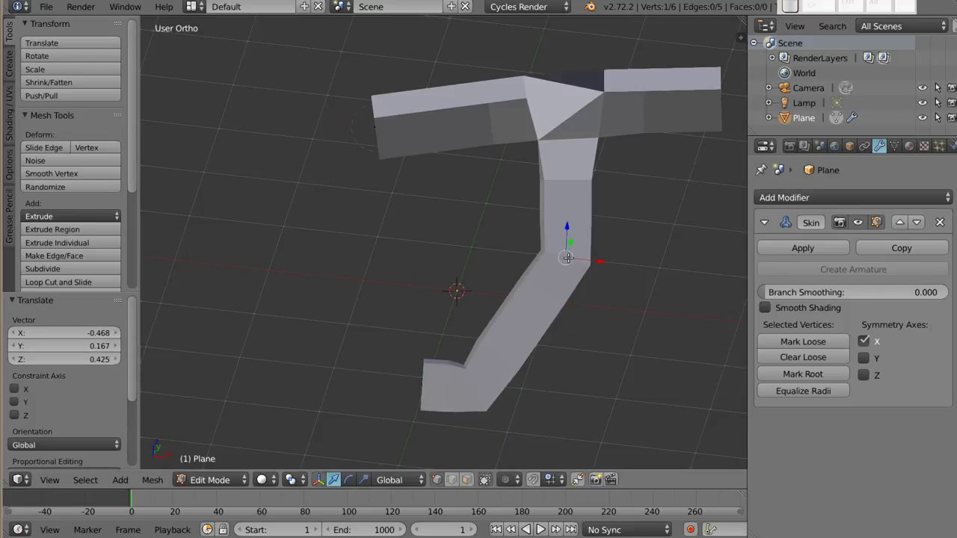
{"action": "key", "text": "w"}
Step: Extrude a second leg with a foot from the hip, then a head vertex upward
{"action": "key", "text": "e"}
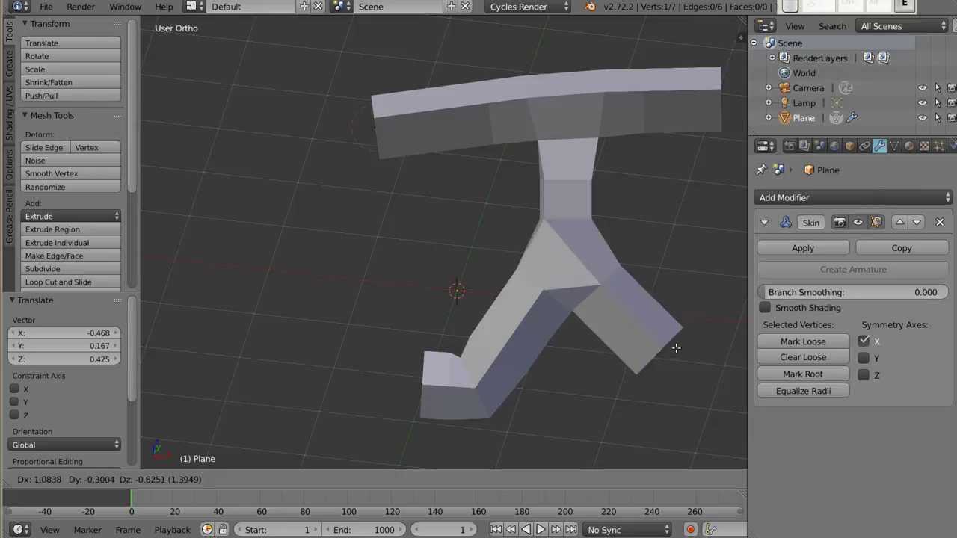
{"action": "left_click", "coordinate": [694, 384]}
{"action": "key", "text": "e"}
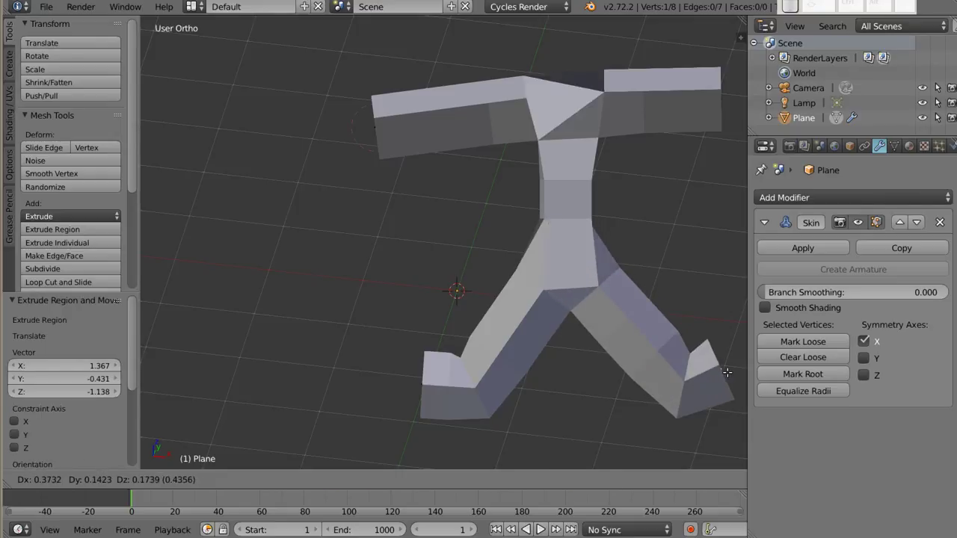
{"action": "left_click", "coordinate": [725, 377]}
{"action": "middle_click_drag", "start_coordinate": [570, 117], "coordinate": [465, 151], "text": "shift"}
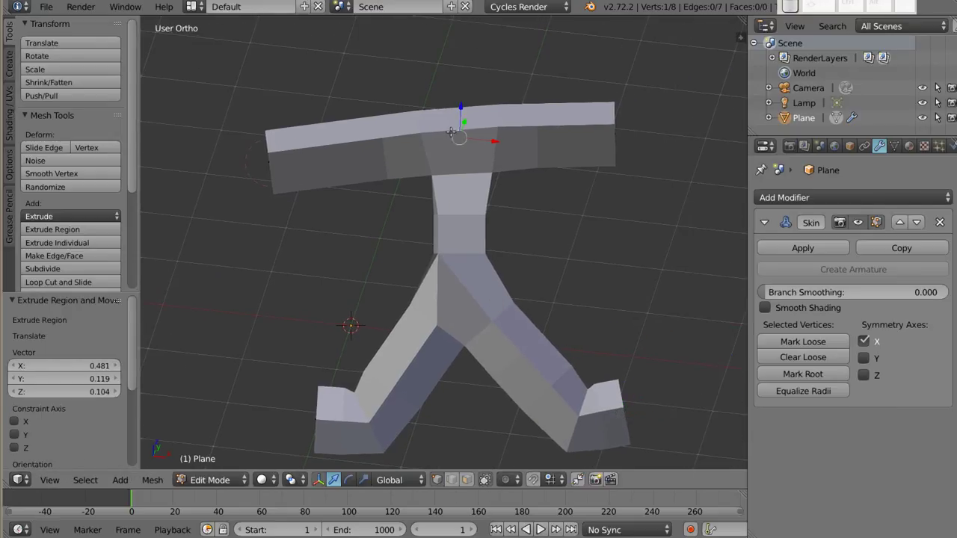
{"action": "key", "text": "e"}
{"action": "left_click", "coordinate": [453, 41]}
Step: Build the head by thickening its skin, extruding a head-top vertex and shrinking it
{"action": "mouse_move", "coordinate": [453, 41]}
{"action": "middle_mouse_down"}
{"action": "mouse_move", "coordinate": [348, 269]}
{"action": "mouse_move", "coordinate": [647, 221]}
{"action": "mouse_move", "coordinate": [498, 205]}
{"action": "mouse_move", "coordinate": [541, 162]}
{"action": "middle_mouse_up"}
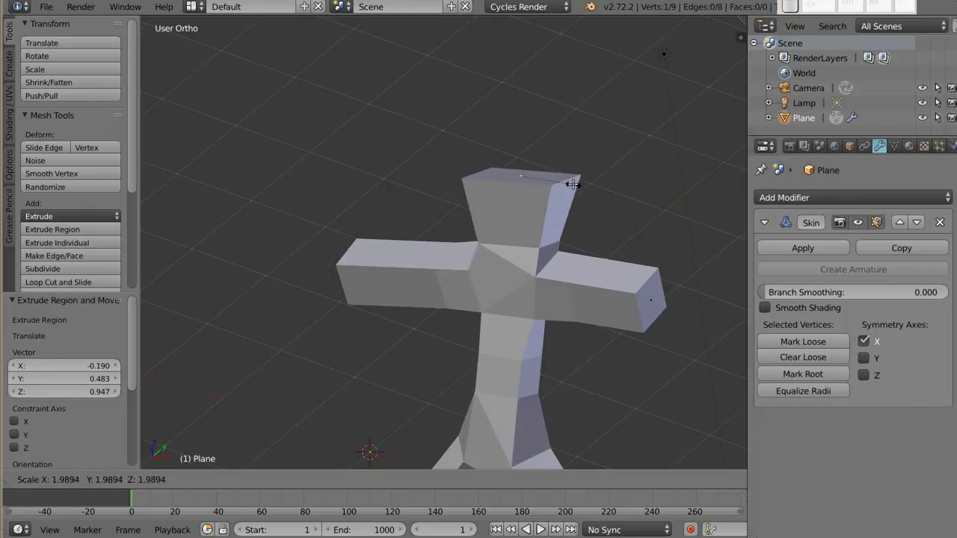
{"action": "left_click", "coordinate": [573, 184]}
{"action": "key", "text": "e"}
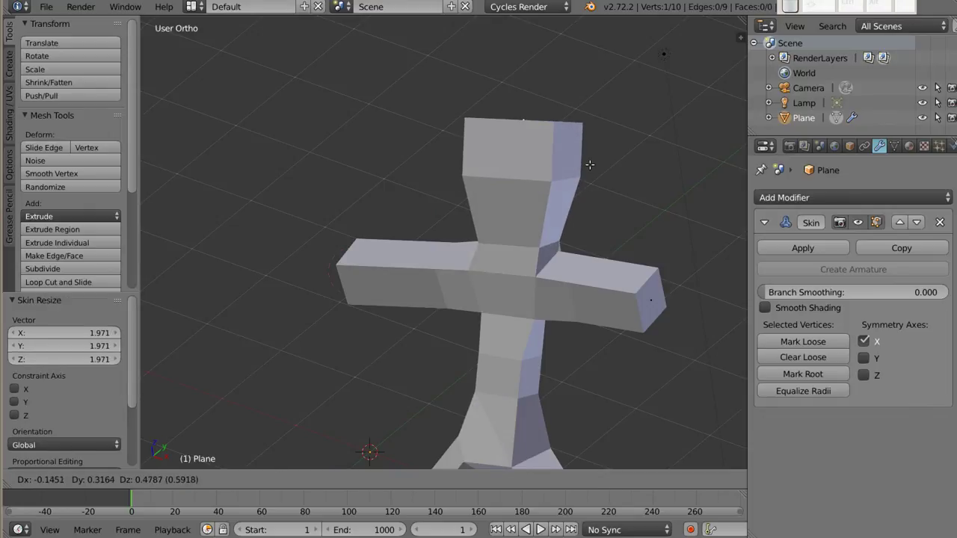
{"action": "left_click", "coordinate": [623, 169]}
{"action": "key", "text": "ctrl+a"}
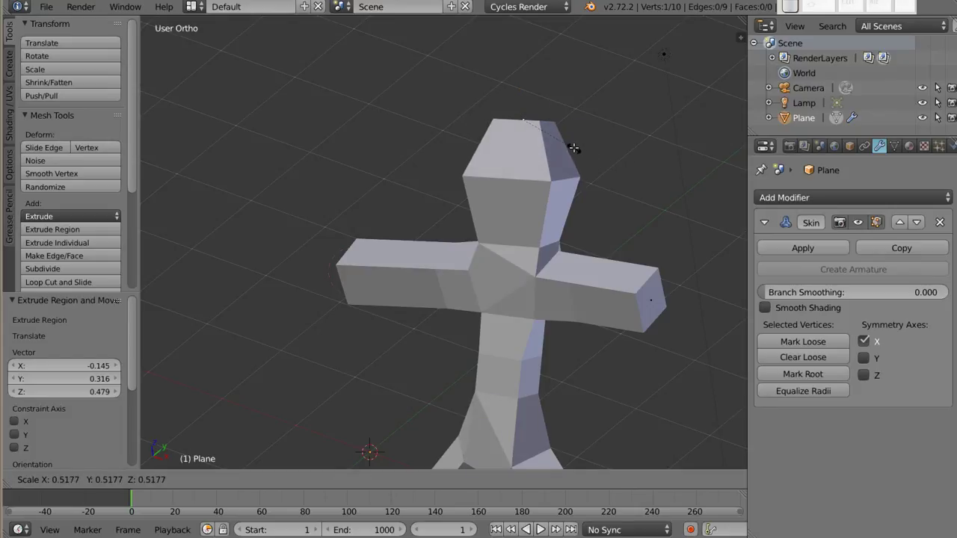
{"action": "left_click", "coordinate": [573, 145]}
Step: Enlarge the chest joint's skin thickness and reposition the arm-end vertex
{"action": "middle_click_drag", "start_coordinate": [515, 285], "coordinate": [496, 214], "text": "shift"}
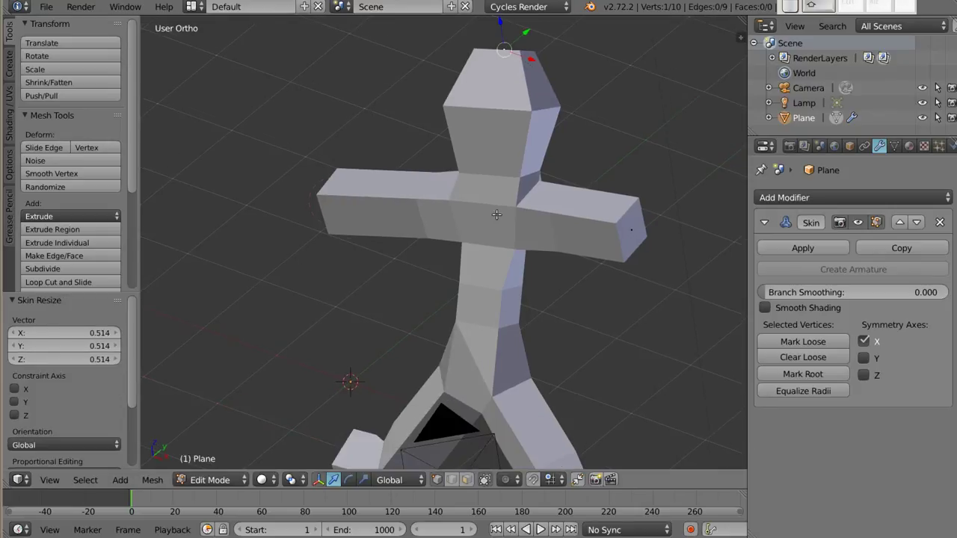
{"action": "key", "text": "ctrl+a"}
{"action": "left_click", "coordinate": [583, 241]}
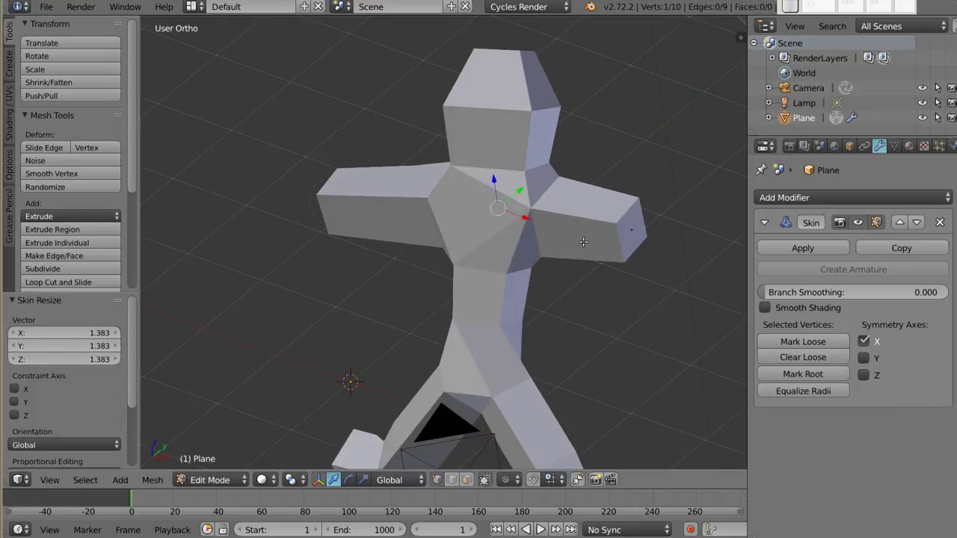
{"action": "key", "text": "g"}
{"action": "left_click", "coordinate": [574, 233]}
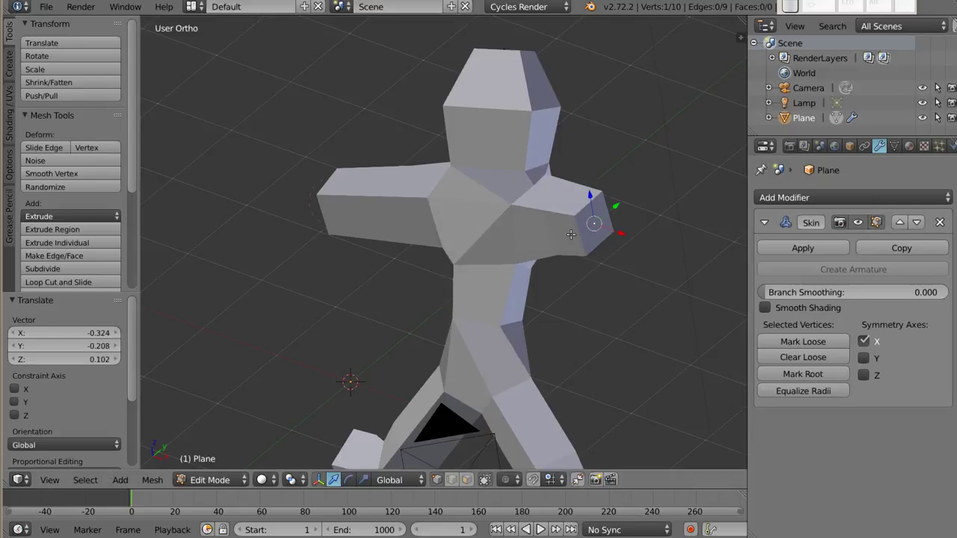
{"action": "key", "text": "g"}
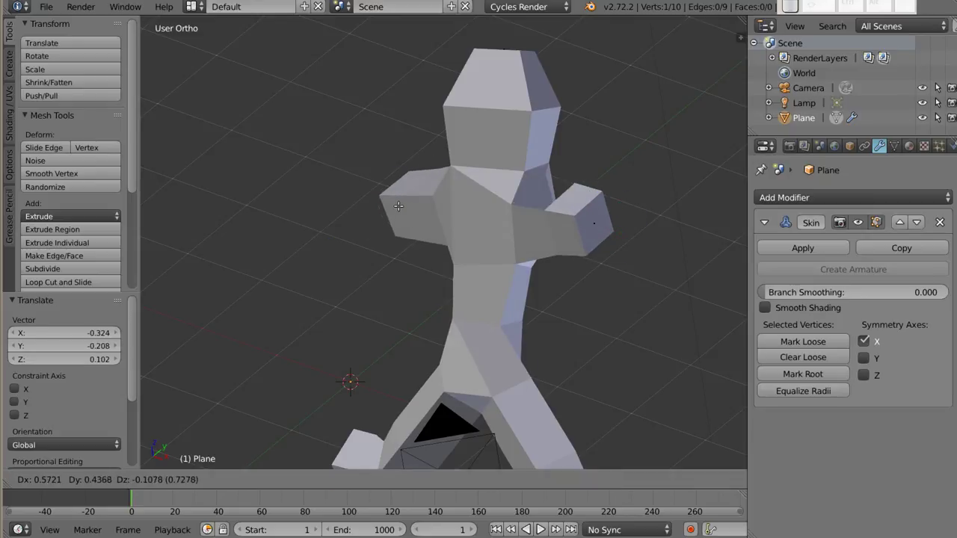
{"action": "left_click", "coordinate": [394, 207]}
Step: Extrude a new segment from each arm and taper both arm ends with Ctrl+A
{"action": "key", "text": "e"}
{"action": "left_click", "coordinate": [350, 238]}
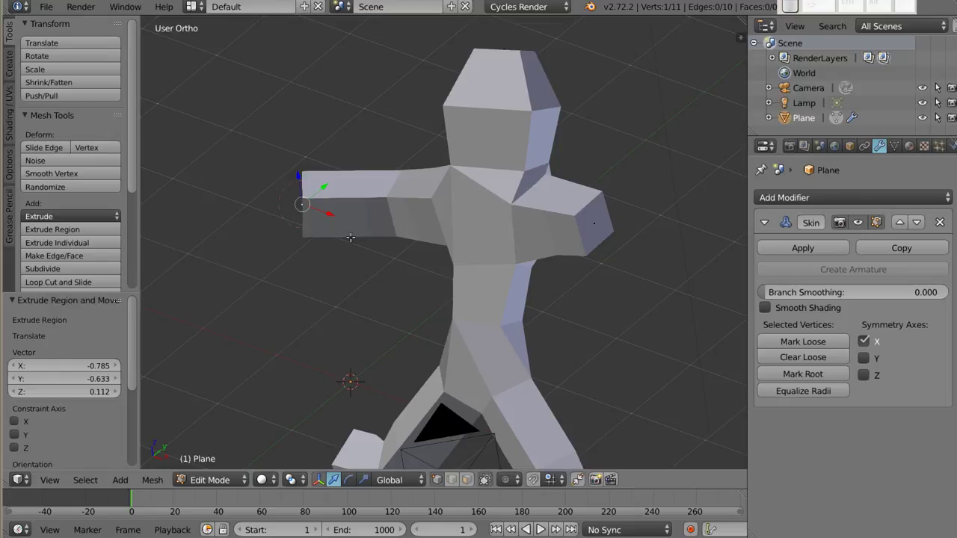
{"action": "key", "text": "ctrl+a"}
{"action": "left_click", "coordinate": [314, 222]}
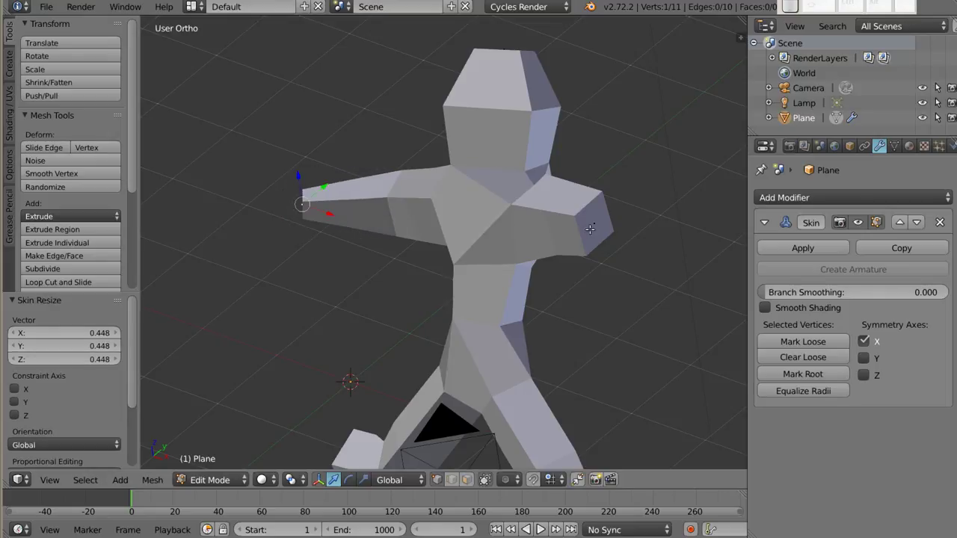
{"action": "key", "text": "e"}
{"action": "left_click", "coordinate": [702, 306]}
{"action": "key", "text": "ctrl+a"}
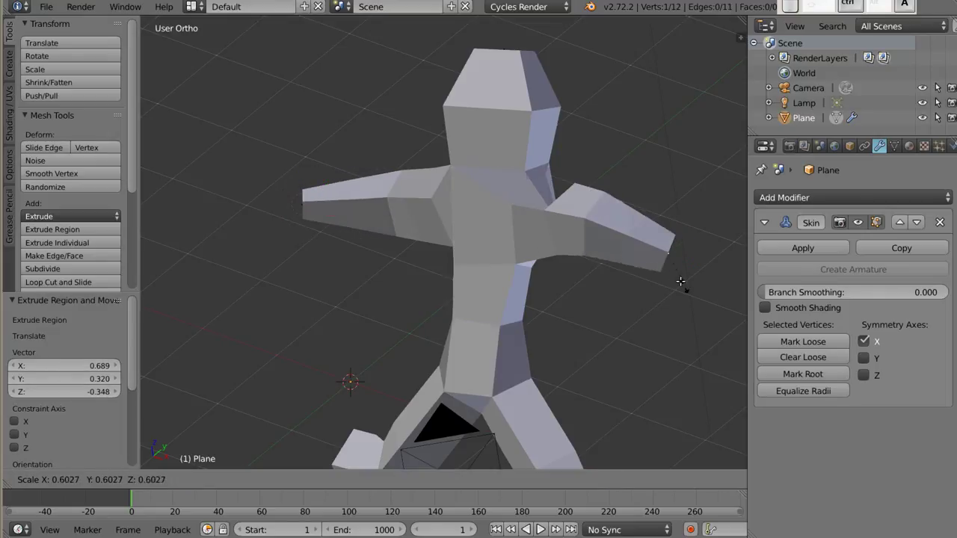
{"action": "left_click", "coordinate": [679, 280]}
Step: Inspect the finished figure from above and the front, then switch it to wireframe
{"action": "middle_click_drag", "start_coordinate": [679, 280], "coordinate": [553, 296]}
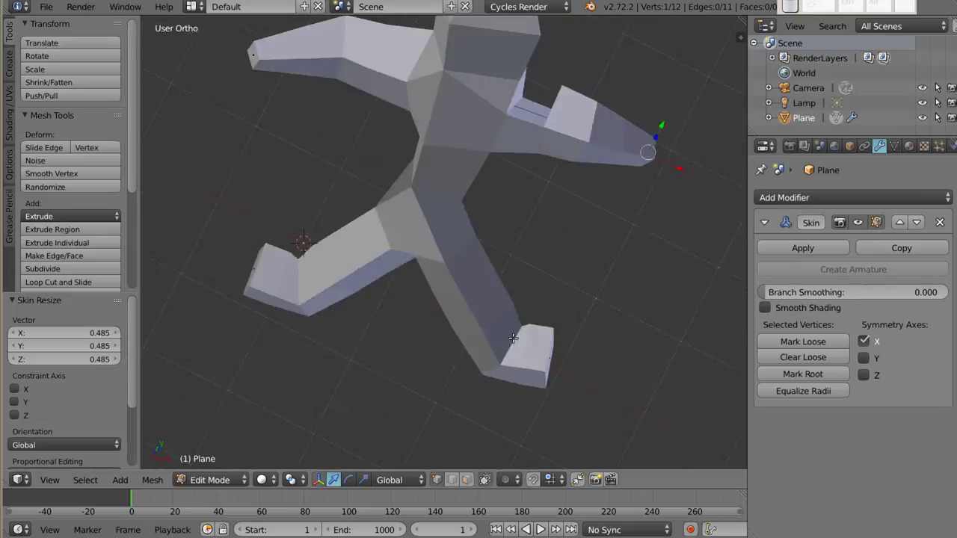
{"action": "scroll", "coordinate": [553, 296], "scroll_direction": "up", "scroll_amount": 2}
{"action": "scroll", "coordinate": [535, 309], "scroll_direction": "up", "scroll_amount": 2}
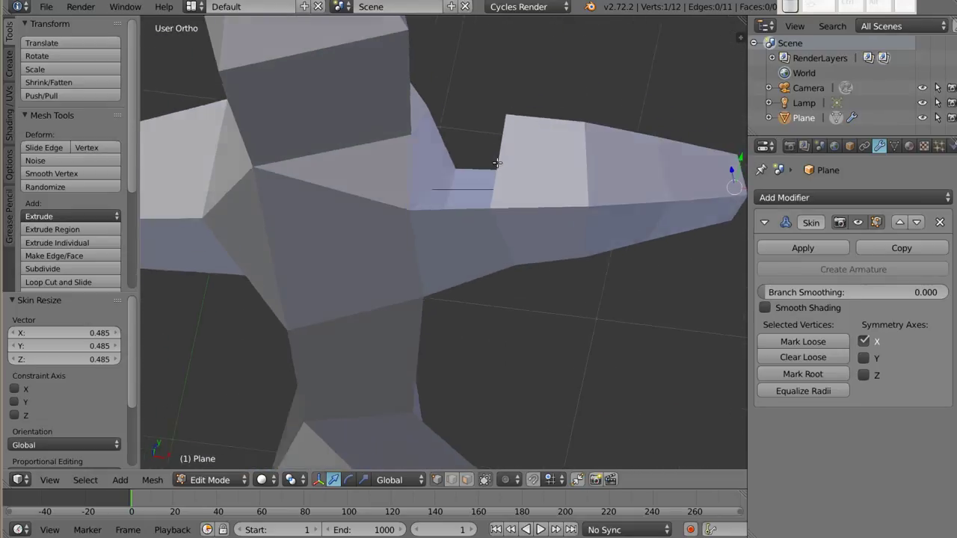
{"action": "scroll", "coordinate": [516, 322], "scroll_direction": "up", "scroll_amount": 2}
{"action": "scroll", "coordinate": [515, 322], "scroll_direction": "down", "scroll_amount": 1}
{"action": "scroll", "coordinate": [516, 322], "scroll_direction": "down", "scroll_amount": 4}
{"action": "middle_click_drag", "start_coordinate": [516, 322], "coordinate": [404, 189]}
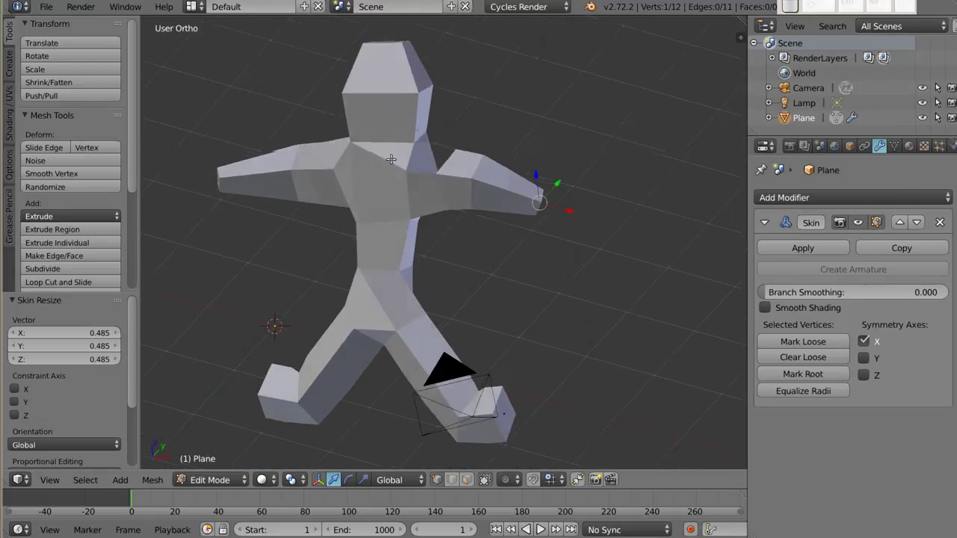
{"action": "key", "text": "z"}
{"action": "mouse_move", "coordinate": [408, 222]}
{"action": "middle_mouse_down"}
{"action": "mouse_move", "coordinate": [394, 243]}
{"action": "mouse_move", "coordinate": [454, 194]}
{"action": "middle_mouse_up"}
Step: Delete the character mesh, then add and remove a stray UV sphere
{"action": "key", "text": "Tab"}
{"action": "key", "text": "x"}
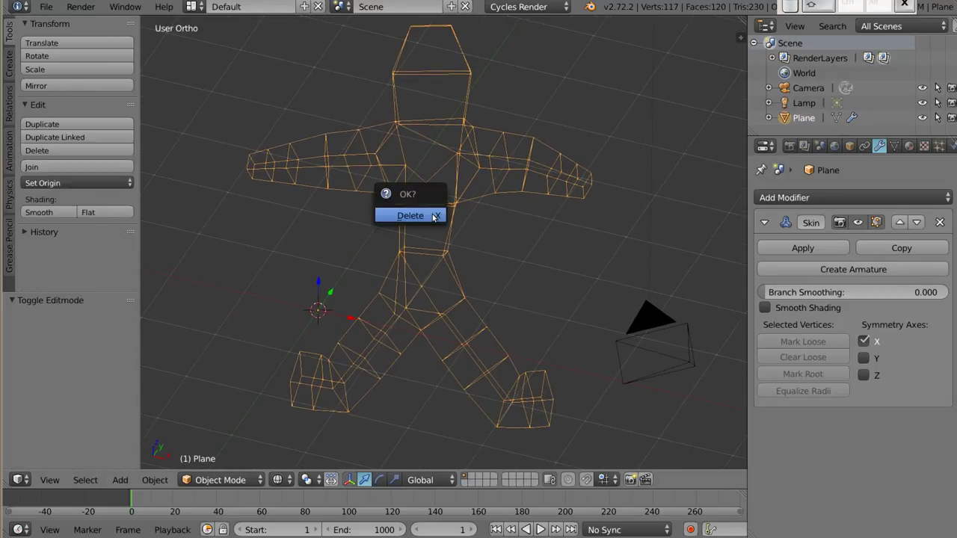
{"action": "left_click", "coordinate": [436, 215]}
{"action": "mouse_move", "coordinate": [390, 320]}
{"action": "middle_mouse_down", "text": "shift"}
{"action": "mouse_move", "coordinate": [544, 297]}
{"action": "mouse_move", "coordinate": [511, 248]}
{"action": "mouse_move", "coordinate": [402, 216]}
{"action": "mouse_move", "coordinate": [509, 297]}
{"action": "middle_mouse_up", "text": "shift"}
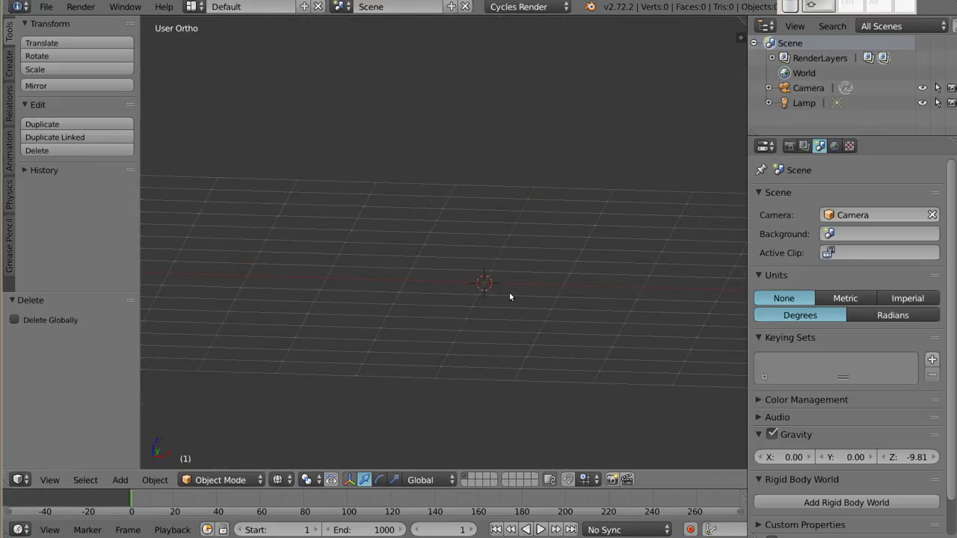
{"action": "key", "text": "shift+a"}
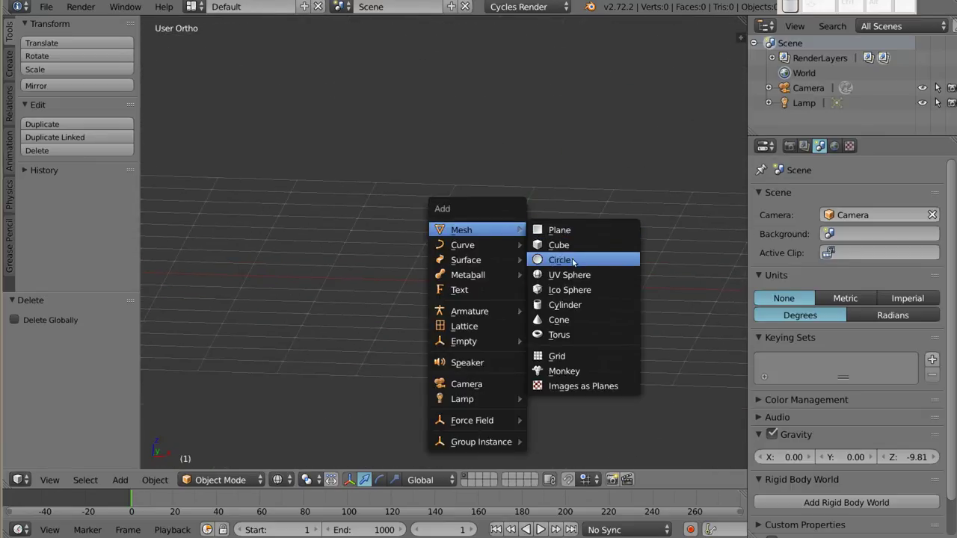
{"action": "left_click", "coordinate": [572, 276]}
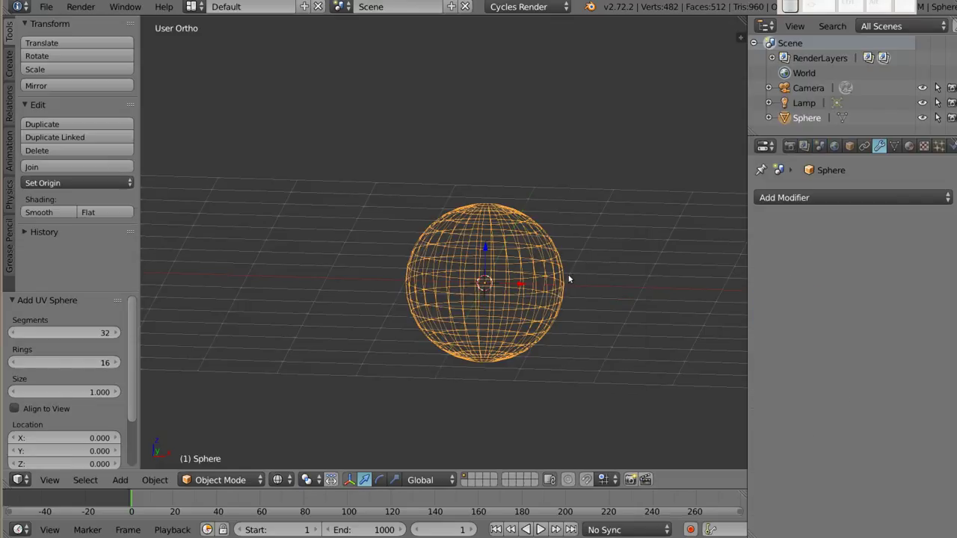
{"action": "key", "text": "x"}
{"action": "left_click", "coordinate": [527, 285]}
Step: Add a cube and give it a Catmull-Clark Subdivision Surface modifier at 1 view level
{"action": "key", "text": "shift+a"}
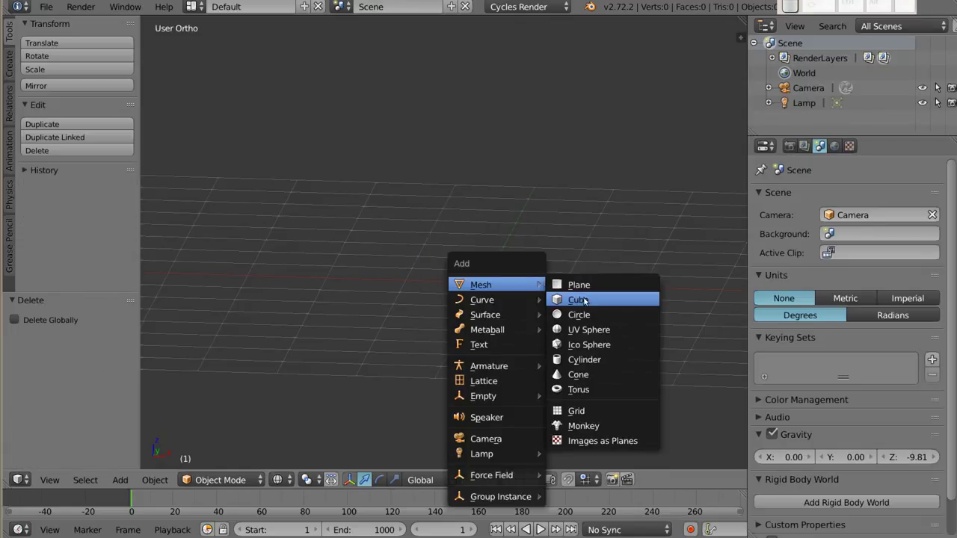
{"action": "left_click", "coordinate": [584, 298]}
{"action": "key", "text": "z"}
{"action": "left_click", "coordinate": [837, 198]}
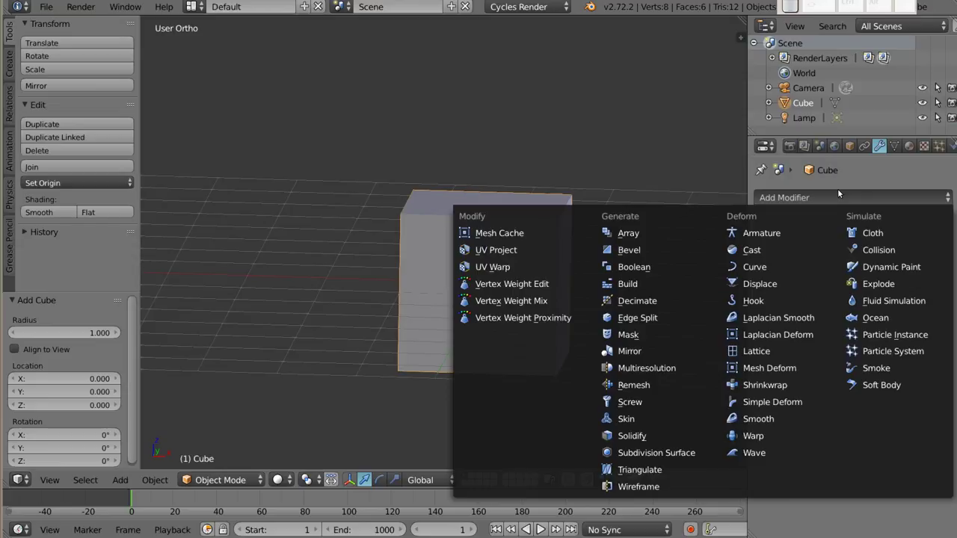
{"action": "left_click", "coordinate": [701, 456]}
Step: Put the cube into Edit Mode with solid shading
{"action": "key", "text": "z"}
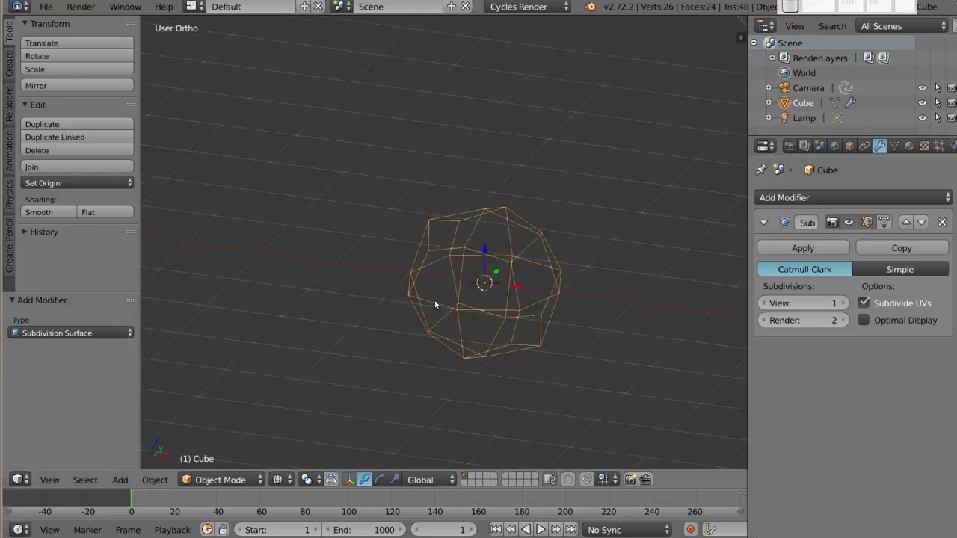
{"action": "key", "text": "z"}
{"action": "key", "text": "Tab"}
{"action": "scroll", "coordinate": [512, 258], "scroll_direction": "up", "scroll_amount": 3}
{"action": "scroll", "coordinate": [493, 224], "scroll_direction": "up", "scroll_amount": 2}
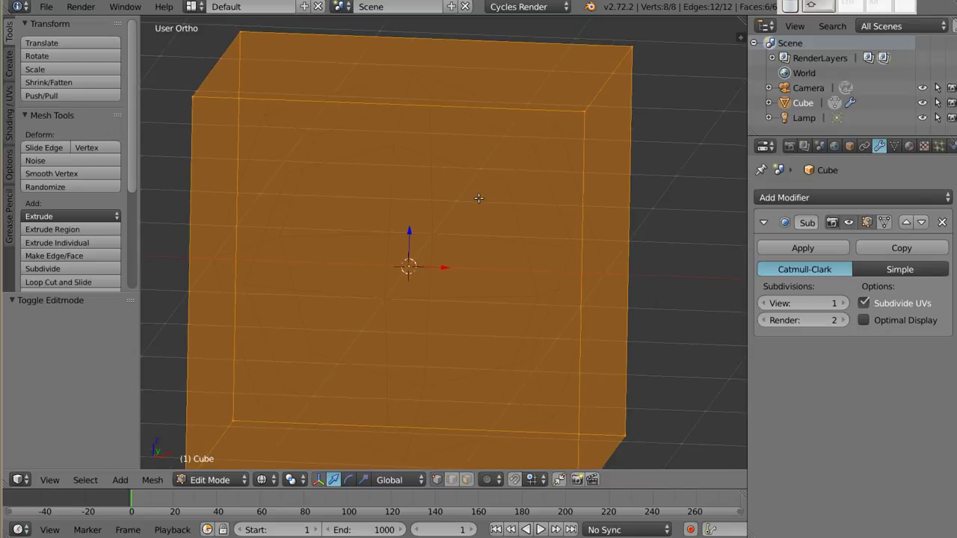
{"action": "key", "text": "z"}
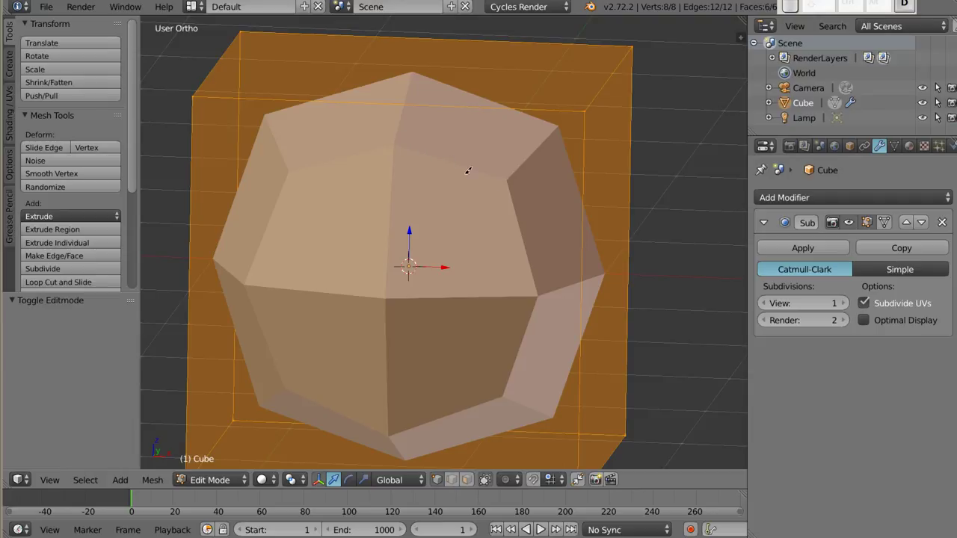
Step: Show the sidebar and set the Subdivision Surface view subdivisions to 2
{"action": "key", "text": "n"}
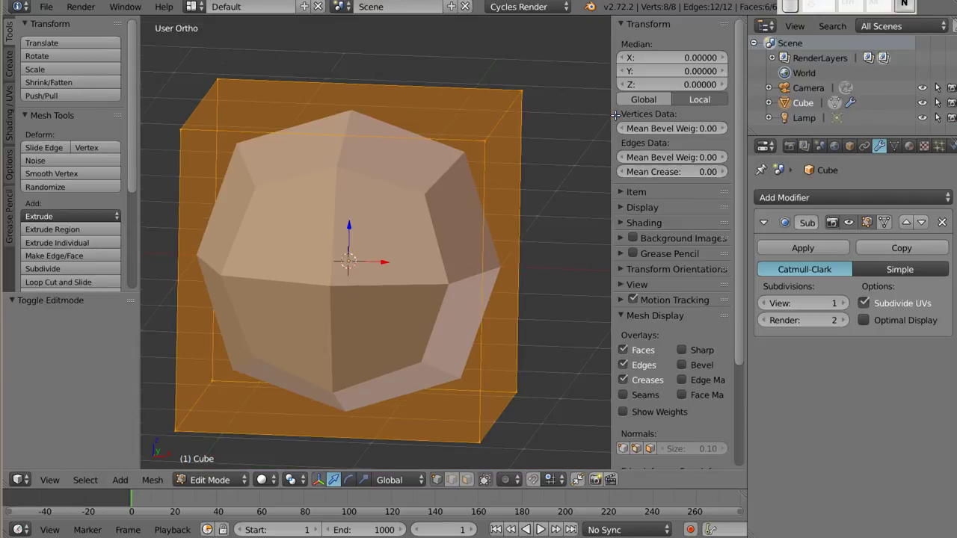
{"action": "left_click", "coordinate": [633, 238]}
{"action": "key", "text": "ctrl+d"}
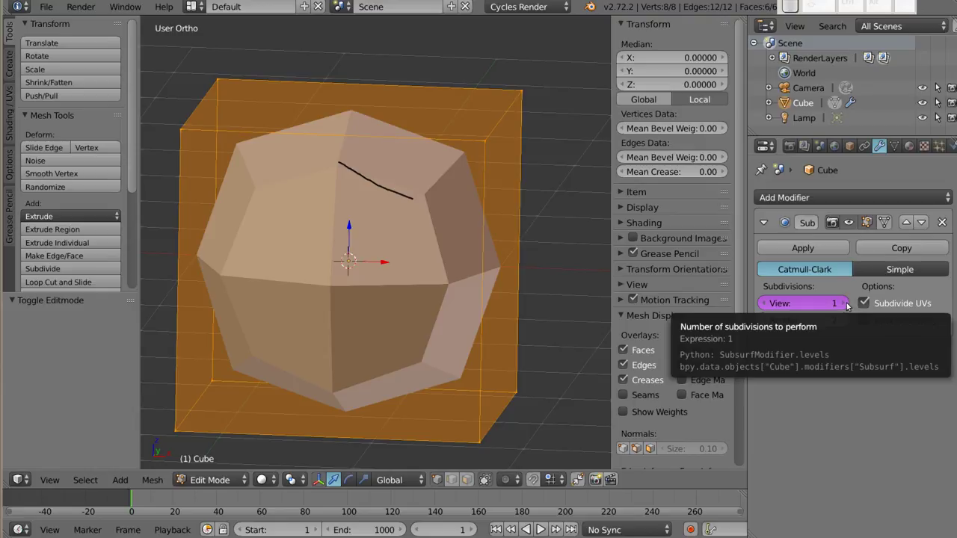
{"action": "key", "text": "ctrl+alt+d"}
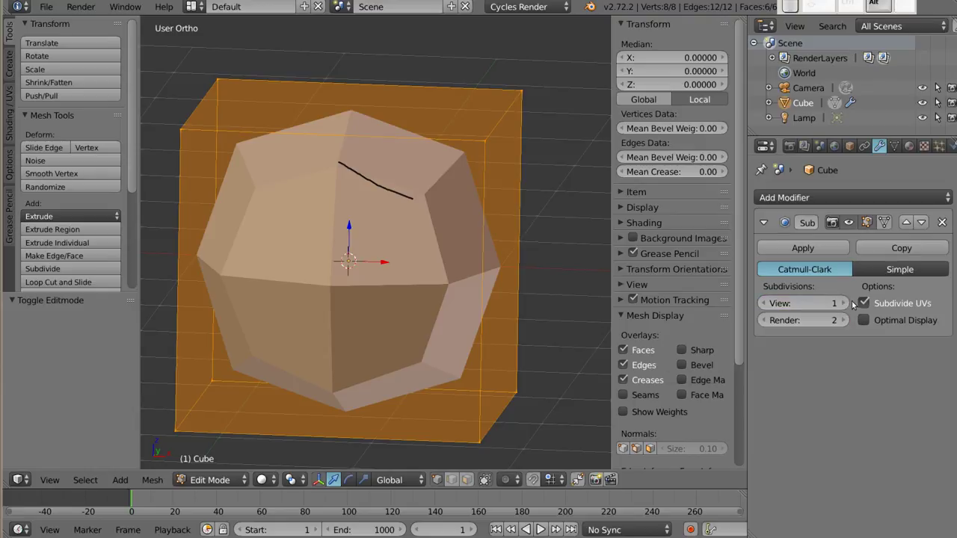
{"action": "left_click", "coordinate": [844, 302]}
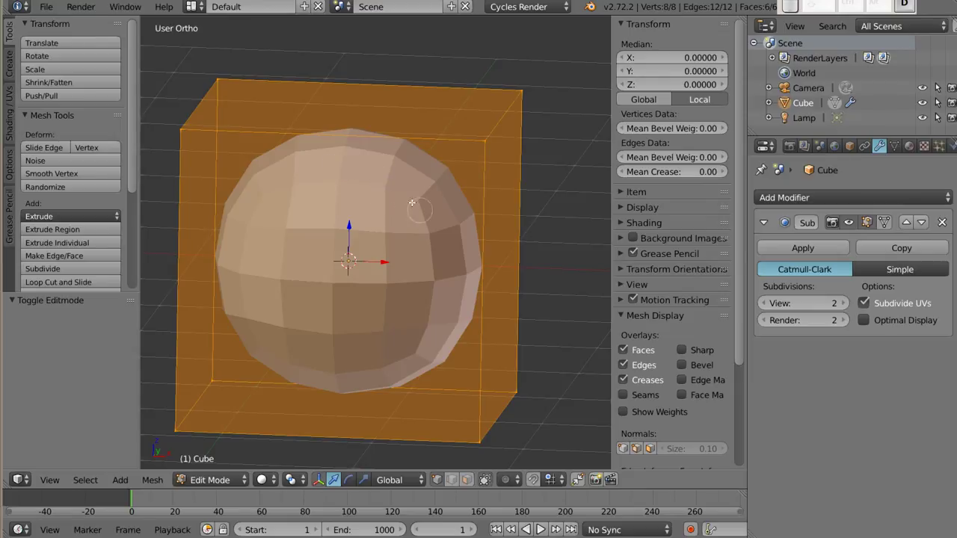
Step: Cut edge loops across the cube, sliding the horizontal one near the top (factor 0.930)
{"action": "key", "text": "ctrl+r"}
{"action": "left_click", "coordinate": [360, 136]}
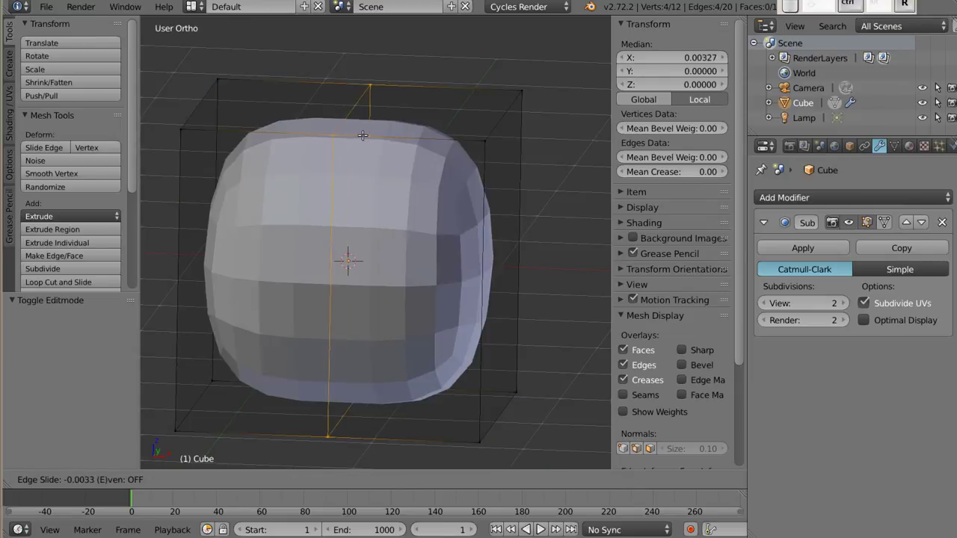
{"action": "left_click", "coordinate": [494, 201]}
{"action": "key", "text": "ctrl+r"}
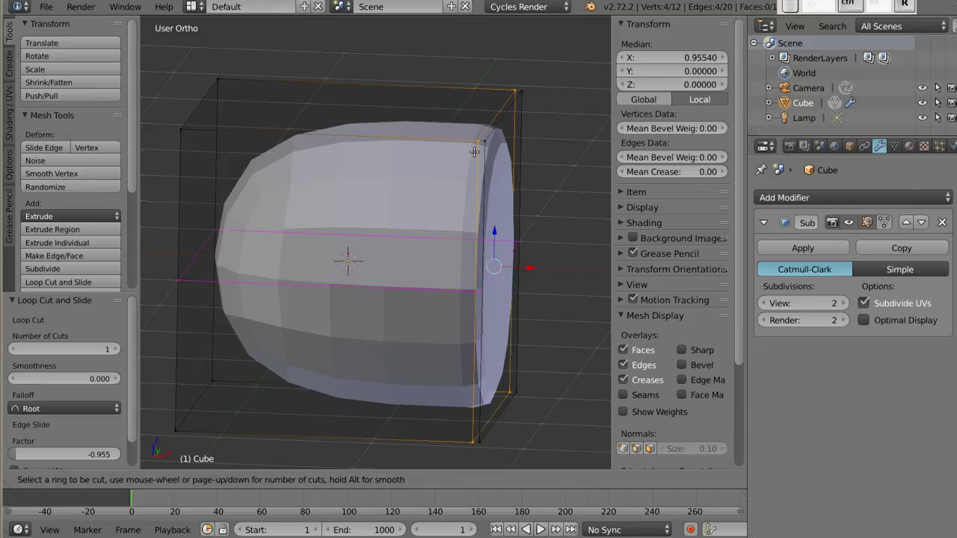
{"action": "left_click", "coordinate": [492, 262]}
{"action": "left_click", "coordinate": [467, 458]}
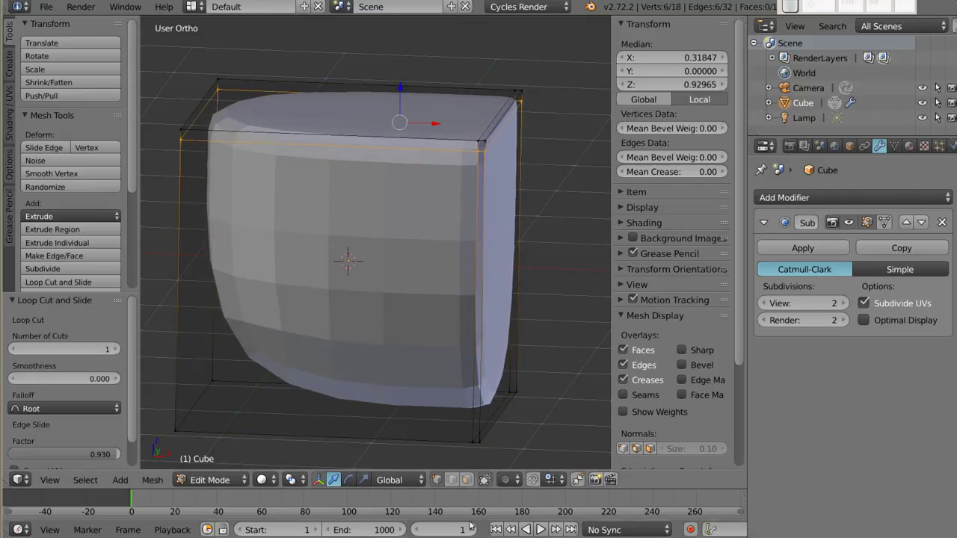
Step: Inspect the tightened subdivided cube and return to Object Mode
{"action": "scroll", "coordinate": [493, 136], "scroll_direction": "up", "scroll_amount": 3}
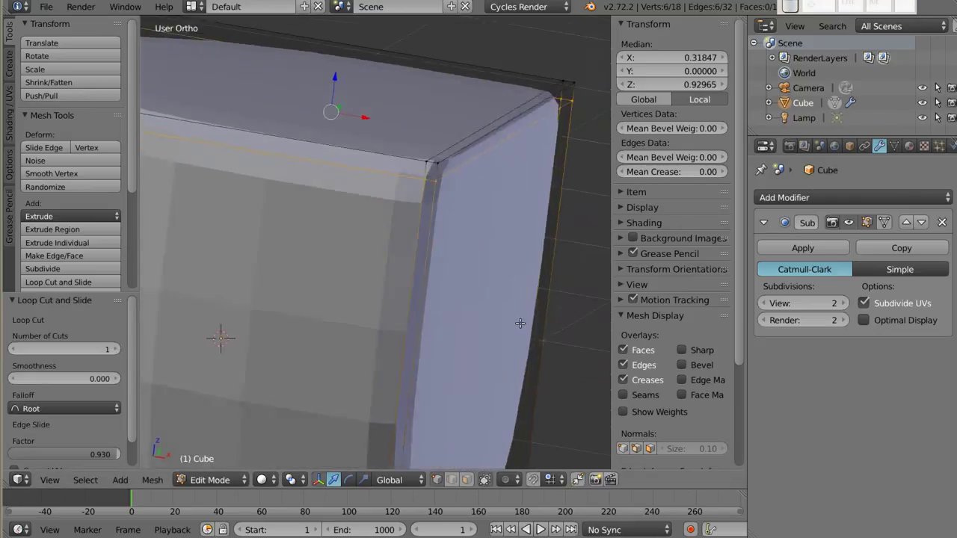
{"action": "middle_click_drag", "start_coordinate": [494, 136], "coordinate": [394, 276]}
{"action": "scroll", "coordinate": [394, 277], "scroll_direction": "down", "scroll_amount": 5}
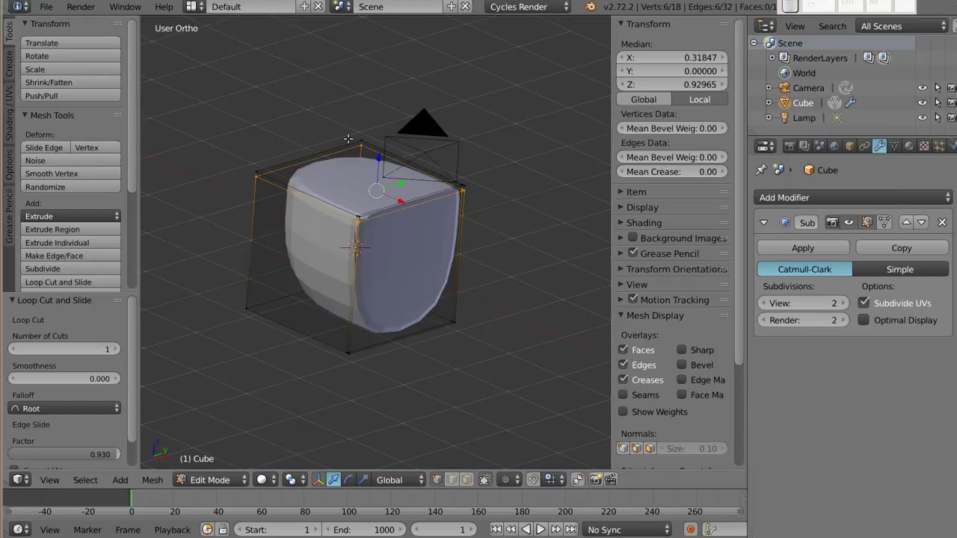
{"action": "mouse_move", "coordinate": [385, 234]}
{"action": "middle_mouse_down"}
{"action": "mouse_move", "coordinate": [339, 155]}
{"action": "mouse_move", "coordinate": [250, 53]}
{"action": "mouse_move", "coordinate": [287, 353]}
{"action": "mouse_move", "coordinate": [397, 451]}
{"action": "mouse_move", "coordinate": [336, 361]}
{"action": "mouse_move", "coordinate": [487, 209]}
{"action": "middle_mouse_up"}
{"action": "key", "text": "Tab"}
Step: Replace the cube with a cylinder whose Cap Fill Type is Nothing
{"action": "key", "text": "x"}
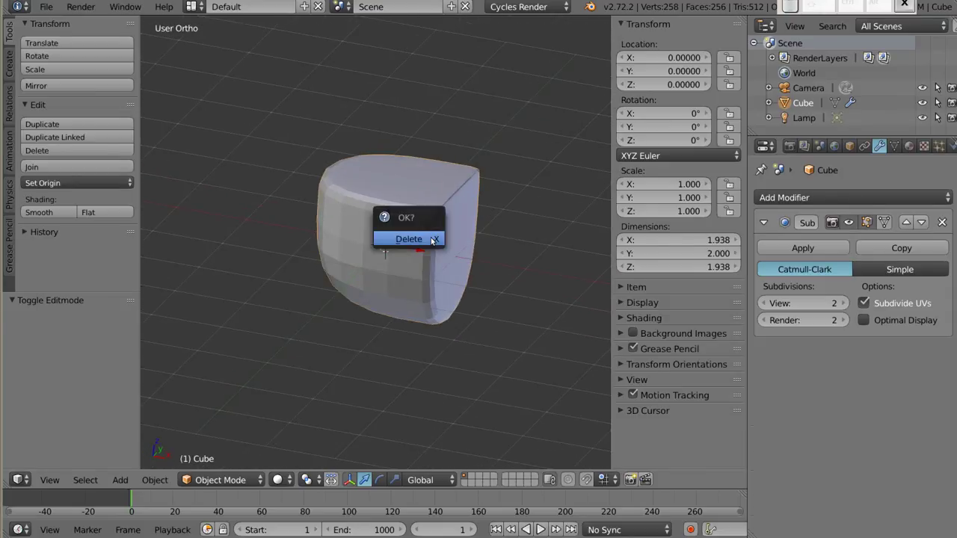
{"action": "left_click", "coordinate": [432, 239]}
{"action": "key", "text": "shift+a"}
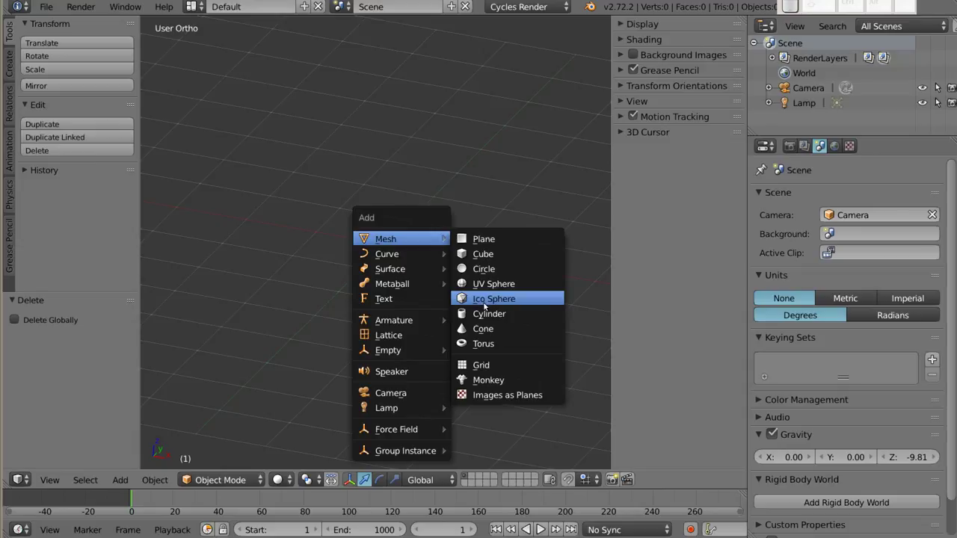
{"action": "left_click", "coordinate": [494, 314]}
{"action": "middle_click_drag", "start_coordinate": [393, 216], "coordinate": [402, 239]}
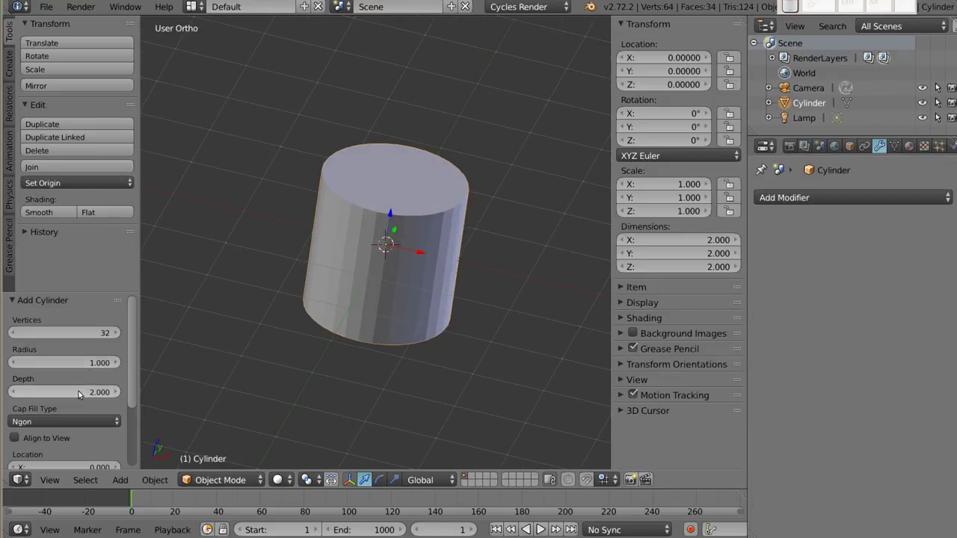
{"action": "left_click", "coordinate": [60, 419]}
{"action": "left_click", "coordinate": [59, 407]}
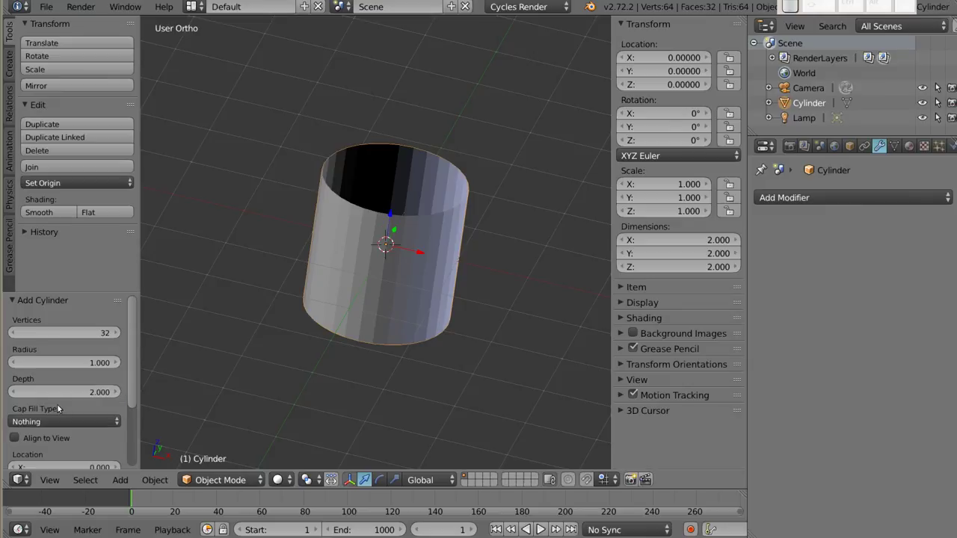
{"action": "mouse_move", "coordinate": [371, 188]}
{"action": "middle_mouse_down"}
{"action": "mouse_move", "coordinate": [354, 336]}
{"action": "mouse_move", "coordinate": [391, 332]}
{"action": "mouse_move", "coordinate": [381, 138]}
{"action": "mouse_move", "coordinate": [378, 156]}
{"action": "middle_mouse_up"}
Step: Add a Solidify modifier to the cylinder with Thickness 0.0510
{"action": "left_click", "coordinate": [817, 199]}
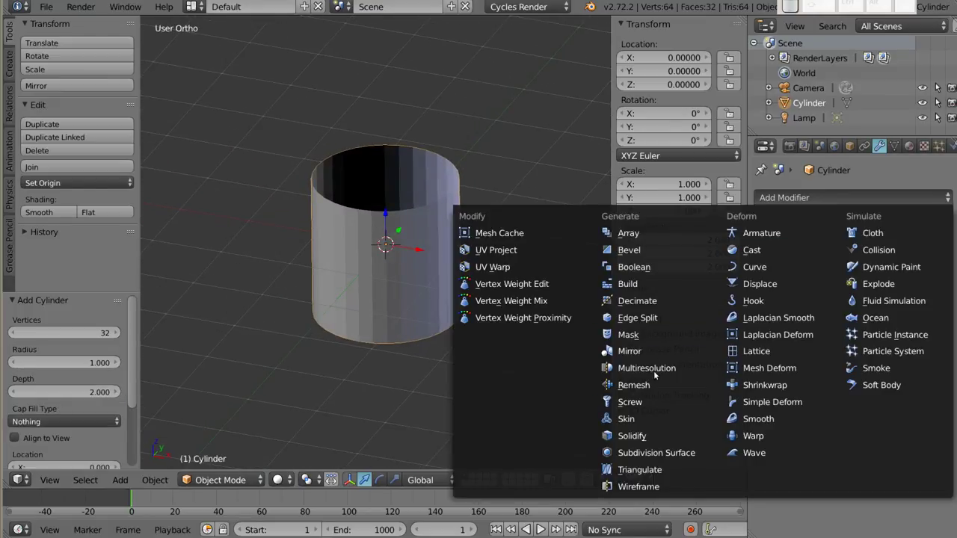
{"action": "left_click", "coordinate": [644, 435]}
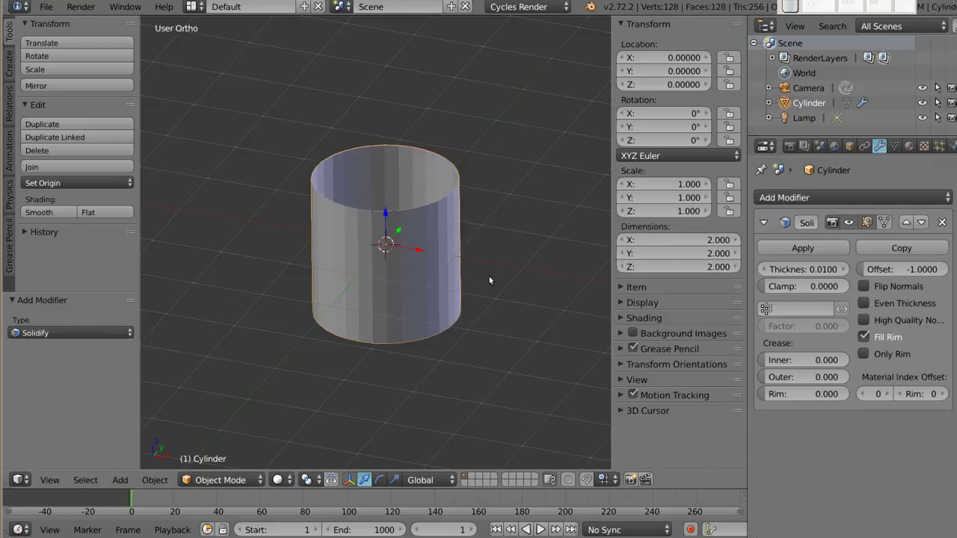
{"action": "scroll", "coordinate": [449, 206], "scroll_direction": "up", "scroll_amount": 5}
{"action": "scroll", "coordinate": [502, 209], "scroll_direction": "up", "scroll_amount": 3}
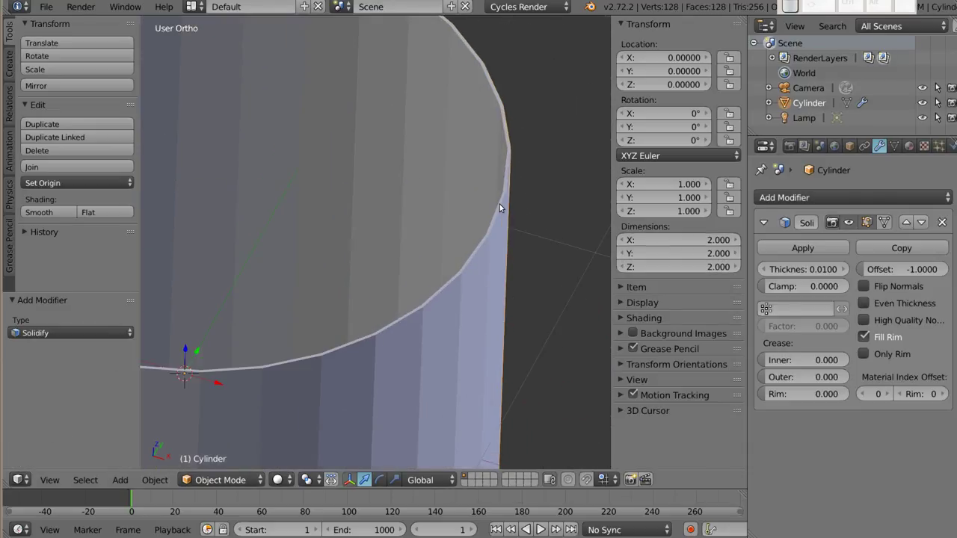
{"action": "mouse_move", "coordinate": [803, 269]}
{"action": "left_mouse_down"}
{"action": "mouse_move", "coordinate": [867, 269]}
{"action": "mouse_move", "coordinate": [792, 269]}
{"action": "mouse_move", "coordinate": [805, 271]}
{"action": "left_mouse_up"}
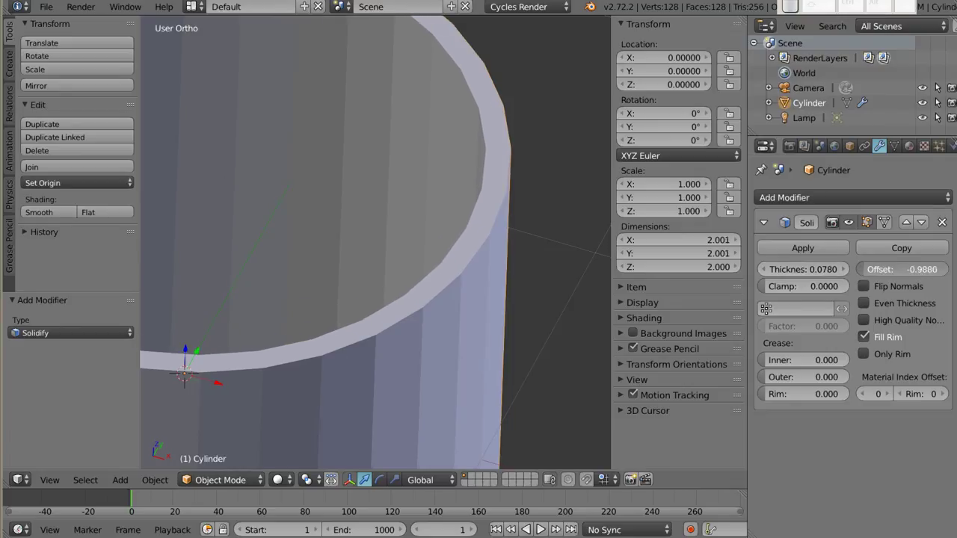
{"action": "left_click_drag", "start_coordinate": [901, 269], "coordinate": [941, 269]}
{"action": "left_click_drag", "start_coordinate": [803, 269], "coordinate": [889, 269]}
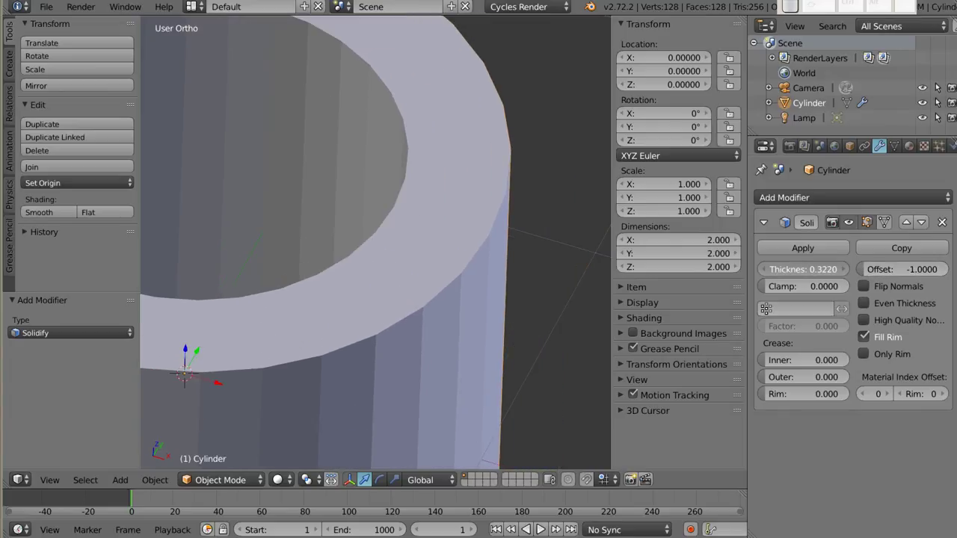
{"action": "left_click_drag", "start_coordinate": [822, 269], "coordinate": [777, 269]}
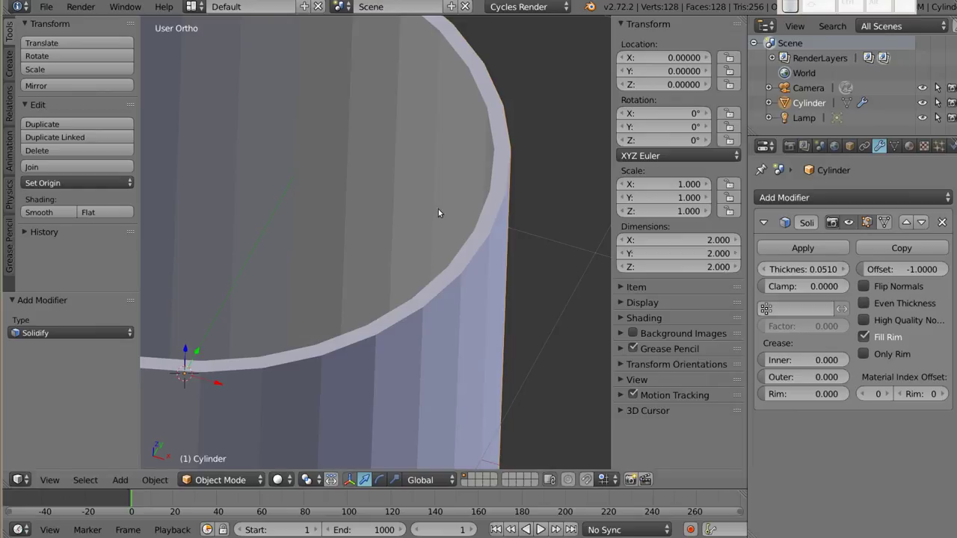
{"action": "scroll", "coordinate": [438, 209], "scroll_direction": "down", "scroll_amount": 5}
{"action": "mouse_move", "coordinate": [404, 230]}
{"action": "middle_mouse_down"}
{"action": "mouse_move", "coordinate": [515, 216]}
{"action": "mouse_move", "coordinate": [410, 291]}
{"action": "mouse_move", "coordinate": [449, 158]}
{"action": "middle_mouse_up"}
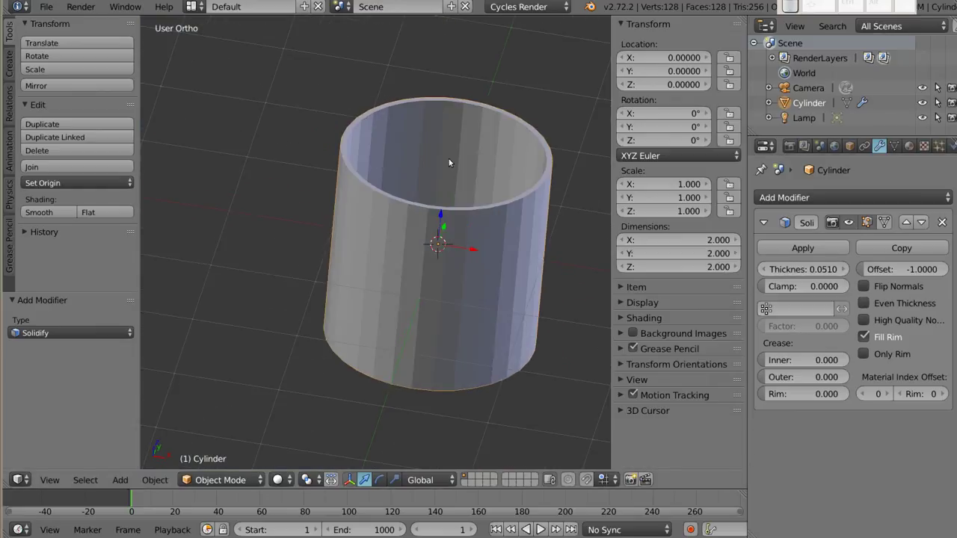
Step: In Edit Mode, fill the cylinder's bottom edge ring with a face
{"action": "key", "text": "Tab"}
{"action": "middle_click_drag", "start_coordinate": [383, 284], "coordinate": [466, 234]}
{"action": "key", "text": "a"}
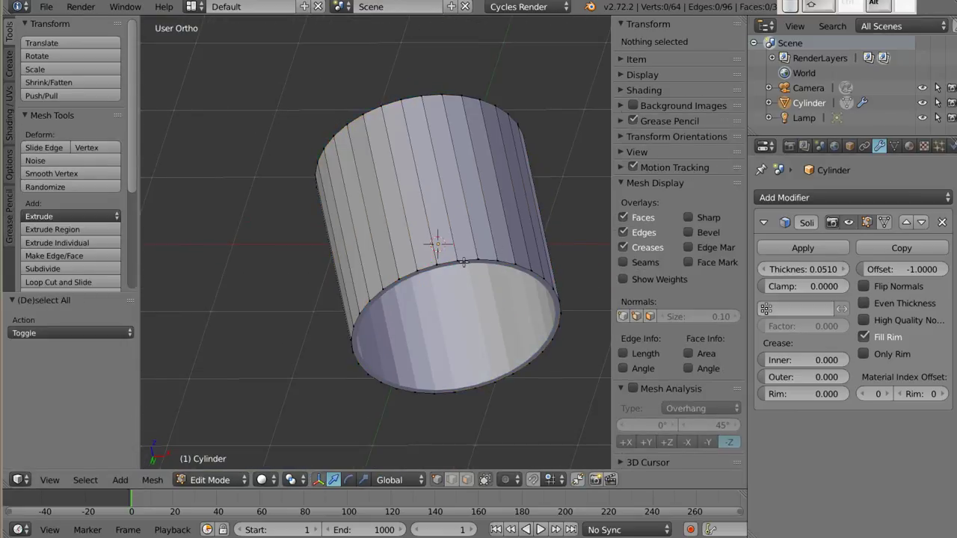
{"action": "right_click", "coordinate": [463, 261], "text": "alt"}
{"action": "key", "text": "f"}
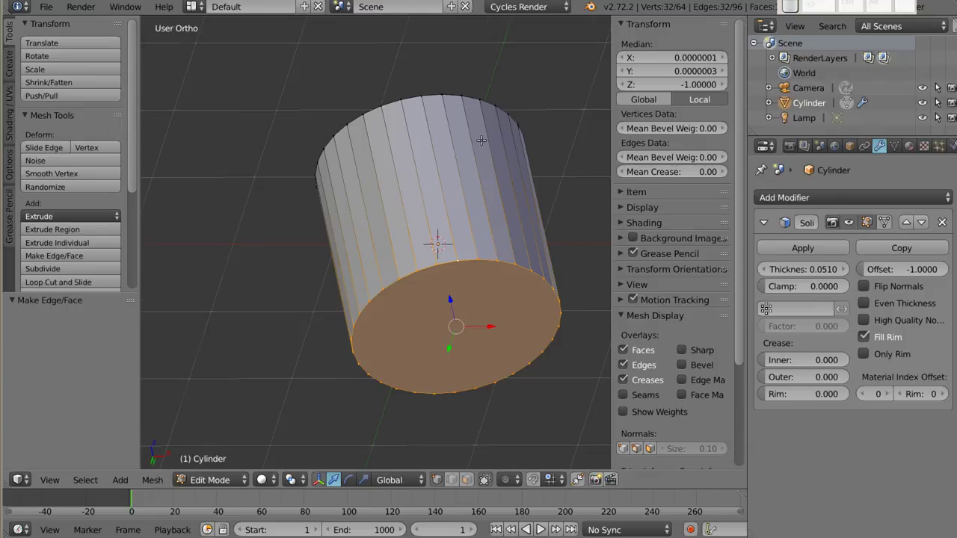
{"action": "middle_click_drag", "start_coordinate": [481, 140], "coordinate": [520, 247]}
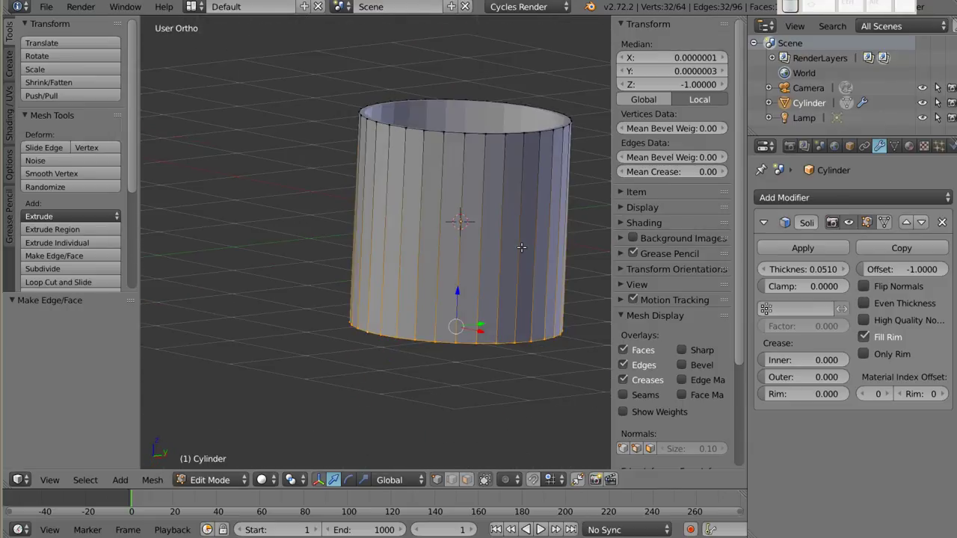
Step: Loop-cut near the base, scale the lower section narrower, and return to Object Mode
{"action": "key", "text": "ctrl+r"}
{"action": "left_click", "coordinate": [517, 272]}
{"action": "left_click", "coordinate": [515, 320]}
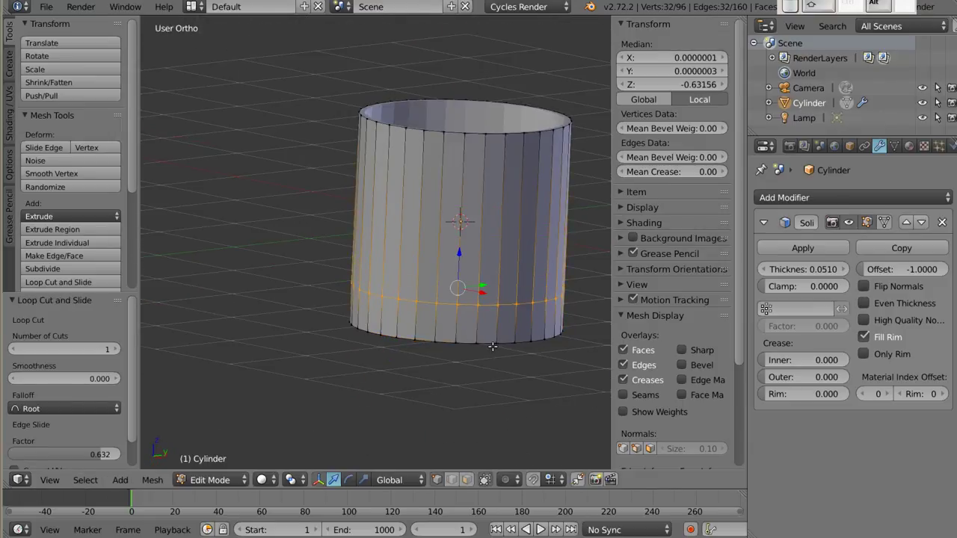
{"action": "left_click", "coordinate": [493, 346], "text": "alt+shift"}
{"action": "key", "text": "s"}
{"action": "left_click", "coordinate": [516, 363]}
{"action": "key", "text": "Tab"}
{"action": "mouse_move", "coordinate": [516, 363]}
{"action": "middle_mouse_down"}
{"action": "mouse_move", "coordinate": [371, 414]}
{"action": "mouse_move", "coordinate": [420, 252]}
{"action": "mouse_move", "coordinate": [483, 184]}
{"action": "mouse_move", "coordinate": [401, 331]}
{"action": "mouse_move", "coordinate": [438, 200]}
{"action": "mouse_move", "coordinate": [411, 202]}
{"action": "middle_mouse_up"}
Step: Delete the cylinder and add a plane with a Wave modifier
{"action": "key", "text": "x"}
{"action": "left_click", "coordinate": [457, 222]}
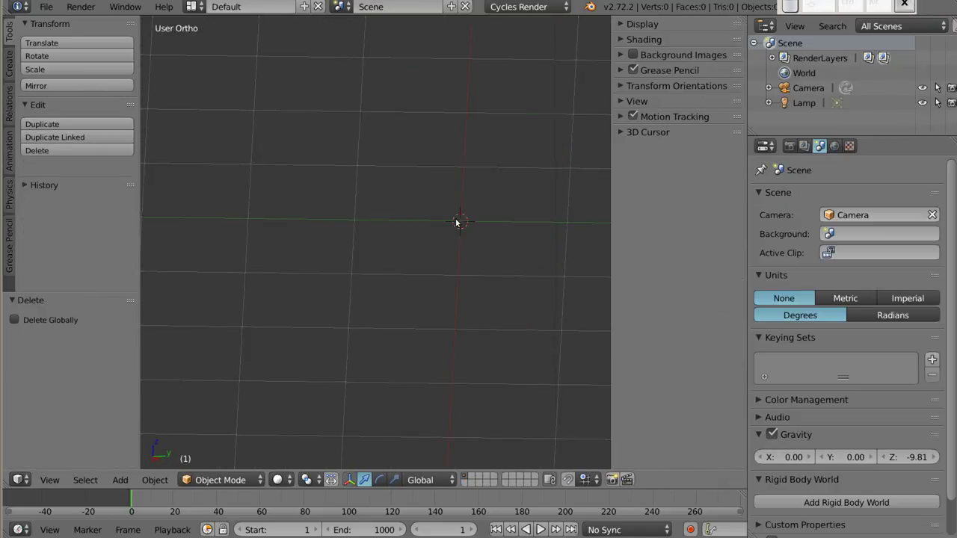
{"action": "mouse_move", "coordinate": [463, 272]}
{"action": "middle_mouse_down"}
{"action": "mouse_move", "coordinate": [406, 294]}
{"action": "mouse_move", "coordinate": [429, 269]}
{"action": "middle_mouse_up"}
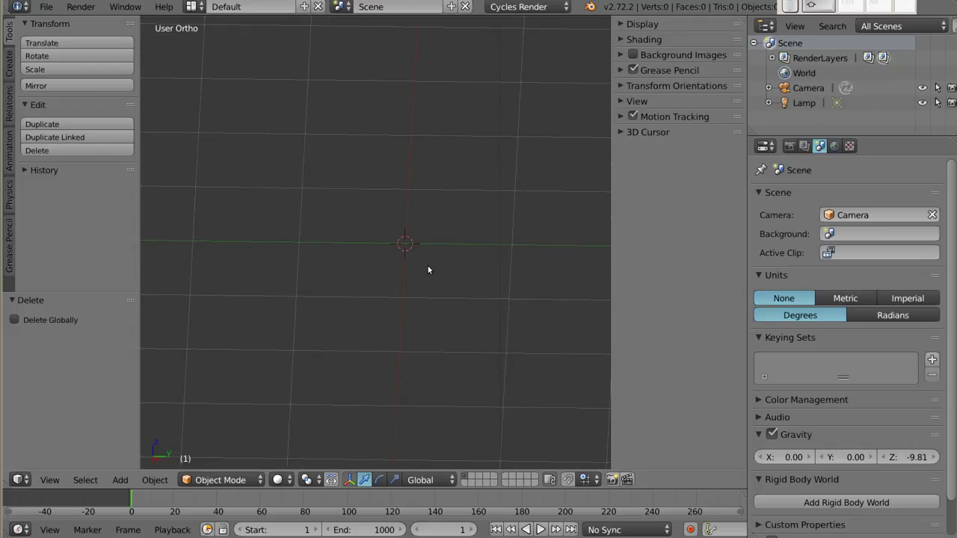
{"action": "key", "text": "shift+a"}
{"action": "left_click", "coordinate": [458, 267]}
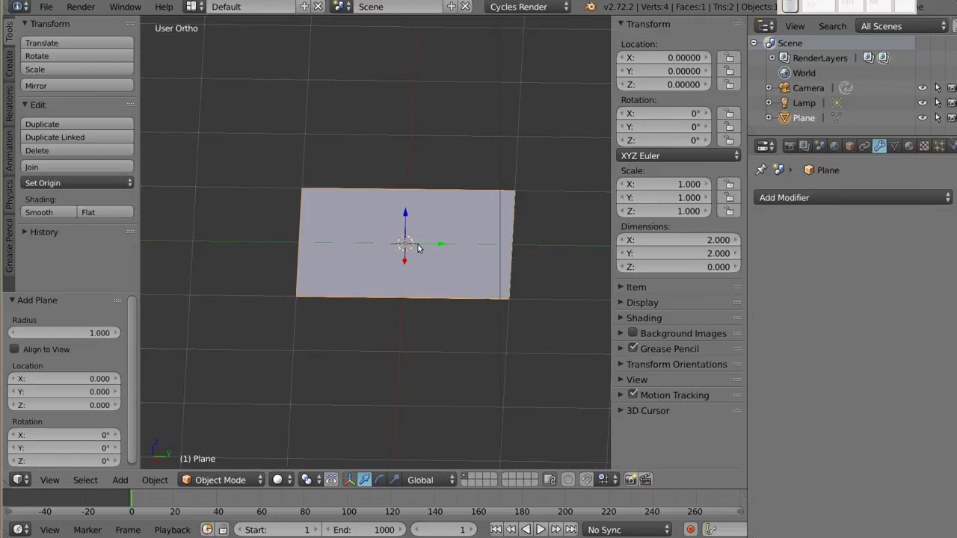
{"action": "left_click", "coordinate": [863, 200]}
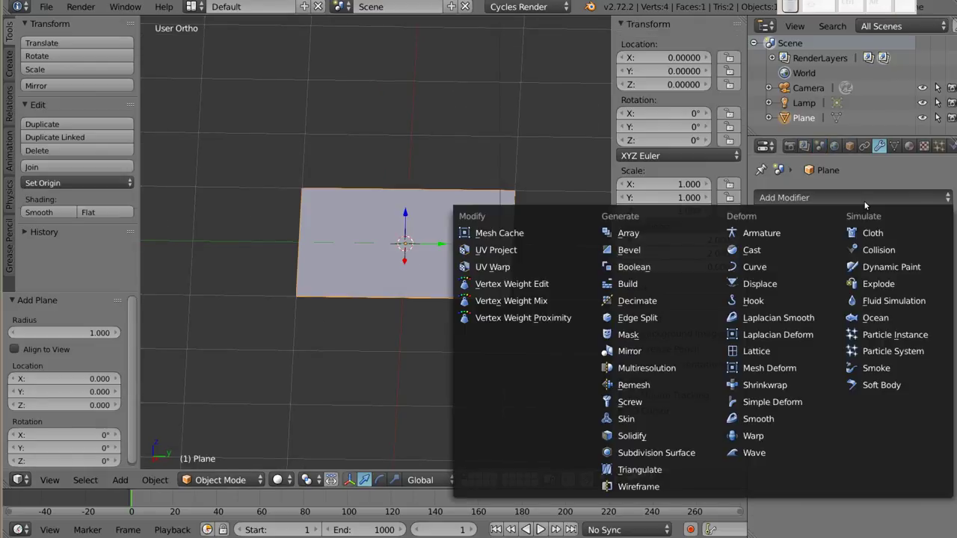
{"action": "left_click", "coordinate": [766, 453]}
Step: Subdivide the plane, scrub the timeline to preview the wave, then delete the plane
{"action": "key", "text": "Tab"}
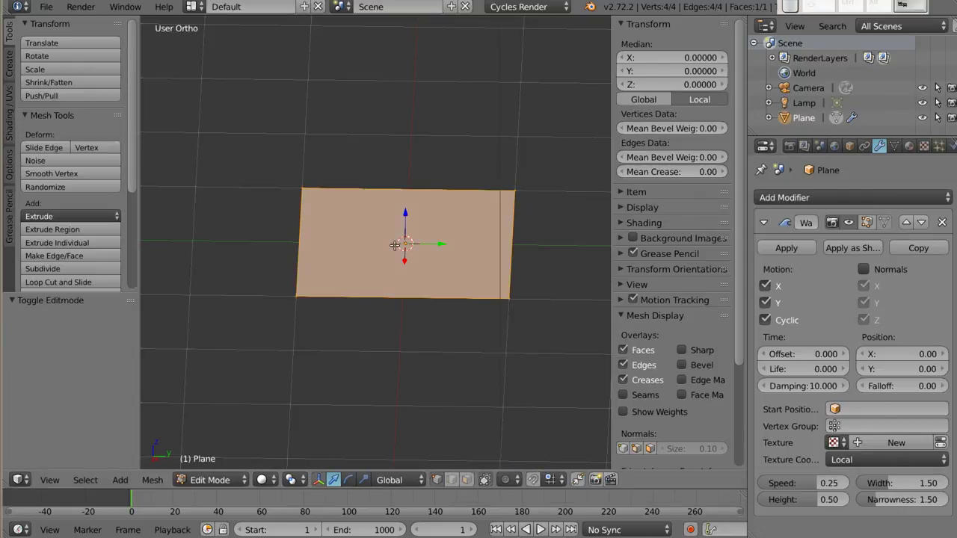
{"action": "key", "text": "w"}
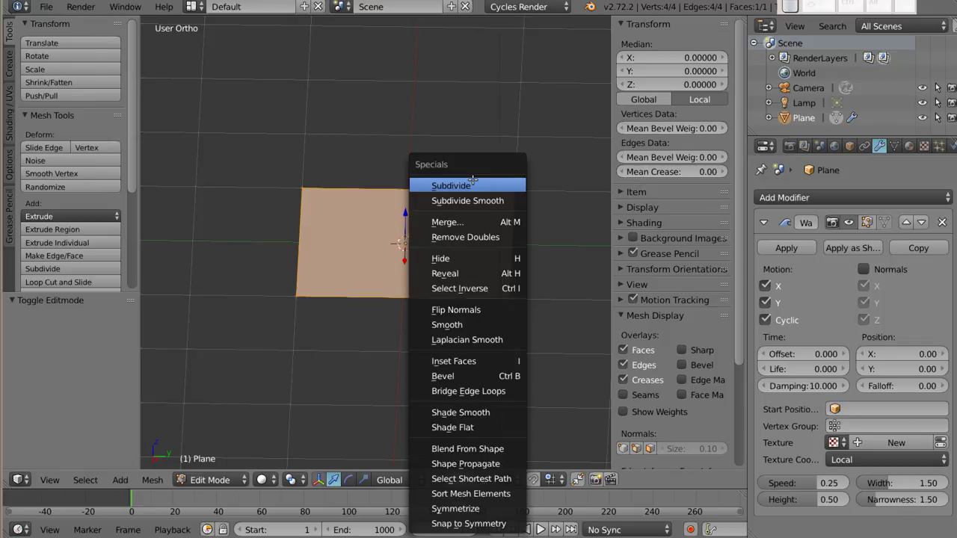
{"action": "left_click", "coordinate": [473, 185]}
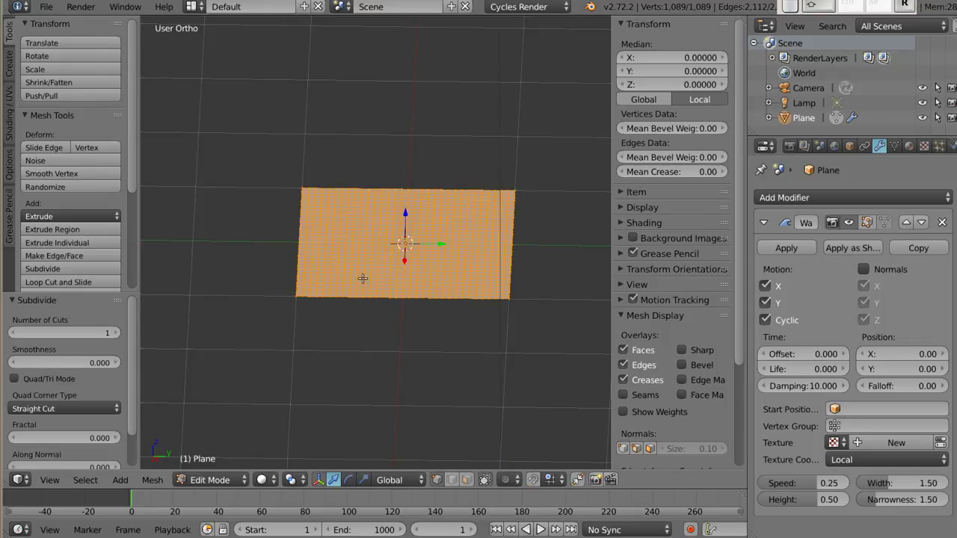
{"action": "key", "text": "Tab"}
{"action": "middle_click_drag", "start_coordinate": [362, 278], "coordinate": [336, 267]}
{"action": "mouse_move", "coordinate": [385, 203]}
{"action": "middle_mouse_down"}
{"action": "mouse_move", "coordinate": [372, 356]}
{"action": "mouse_move", "coordinate": [385, 329]}
{"action": "mouse_move", "coordinate": [365, 167]}
{"action": "mouse_move", "coordinate": [371, 235]}
{"action": "mouse_move", "coordinate": [325, 271]}
{"action": "mouse_move", "coordinate": [338, 258]}
{"action": "middle_mouse_up"}
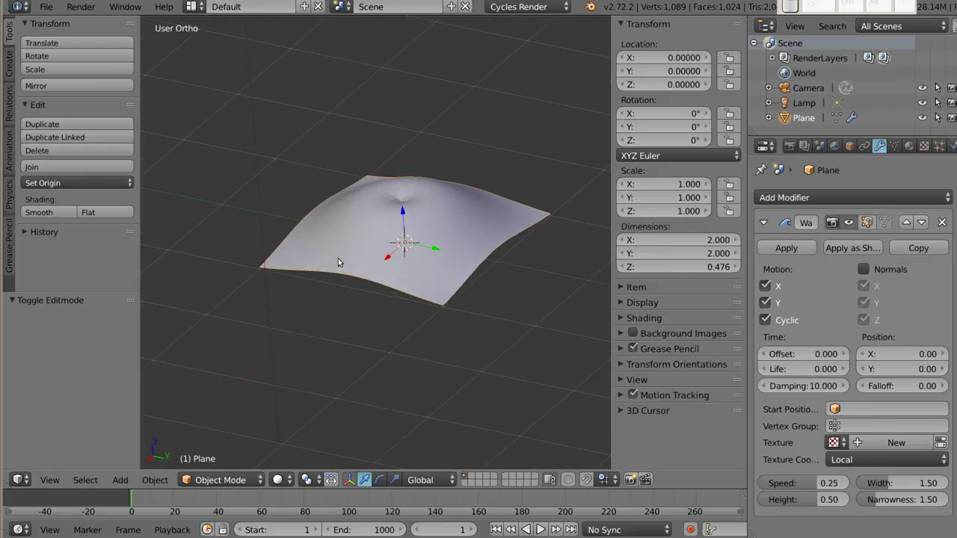
{"action": "mouse_move", "coordinate": [144, 499]}
{"action": "left_mouse_down"}
{"action": "mouse_move", "coordinate": [206, 499]}
{"action": "mouse_move", "coordinate": [132, 505]}
{"action": "left_mouse_up"}
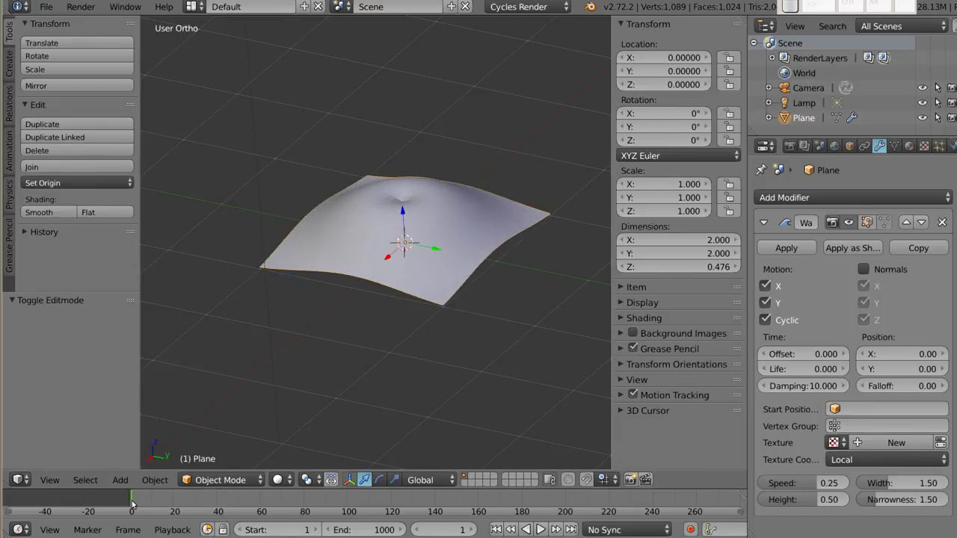
{"action": "key", "text": "Delete"}
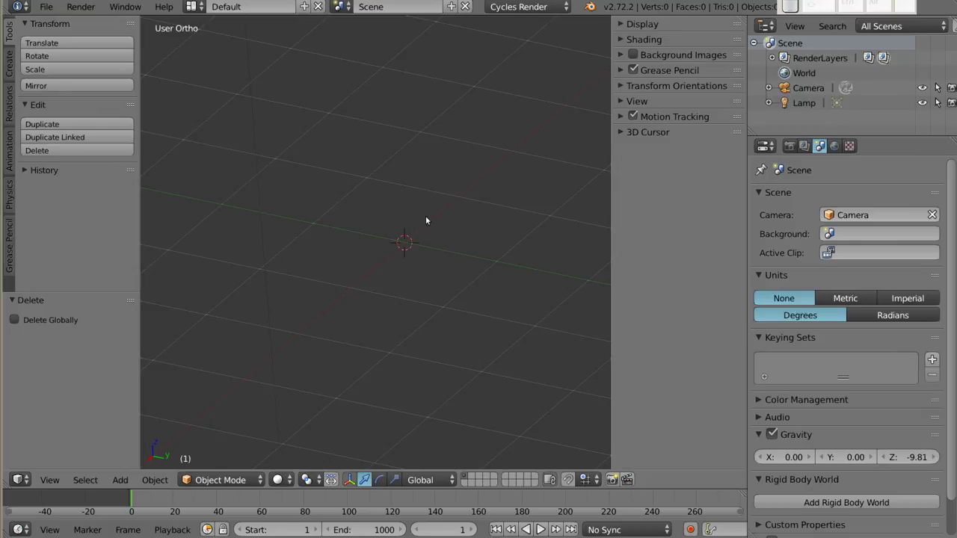
Step: Close the Properties sidebar (N) and the Tool Shelf (T)
{"action": "key", "text": "n"}
{"action": "key", "text": "t"}
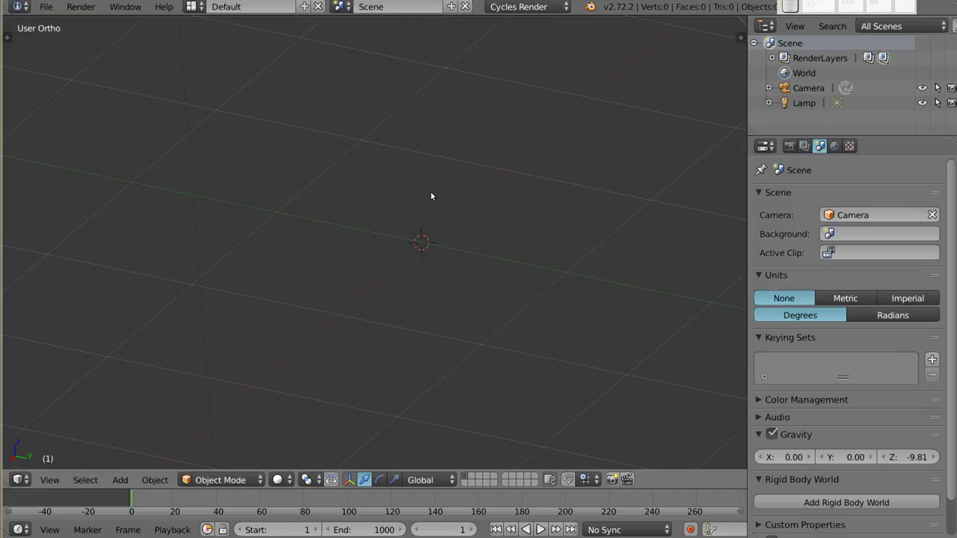